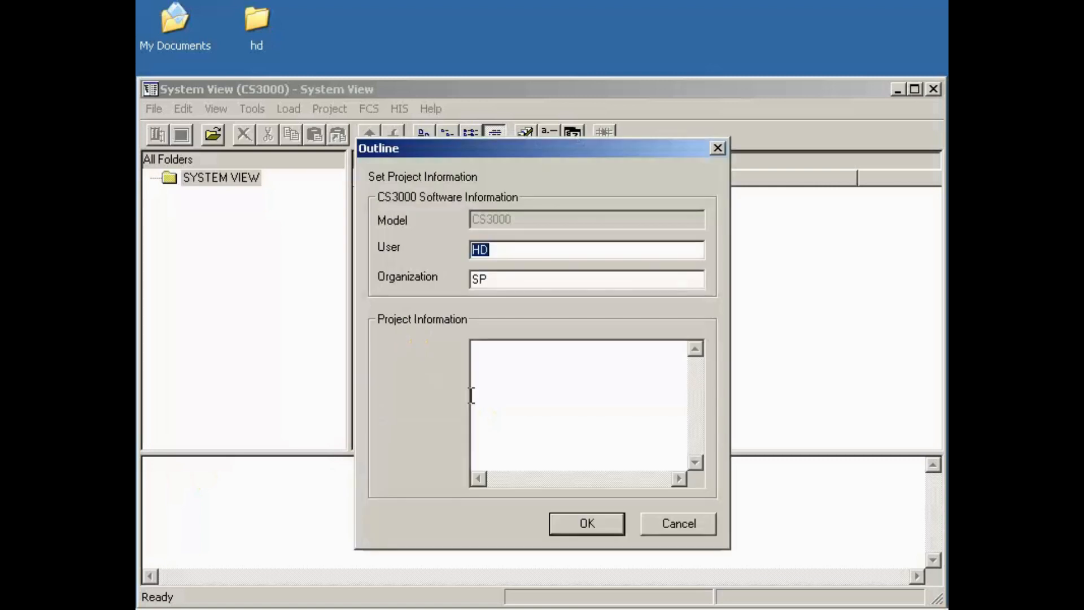
# - Enter 1ST as the project information and create the project MYPJT in C:\CS3000\ENG\BKPROJECT\
pyautogui.click(481, 358)
pyautogui.write('1ST')
pyautogui.click(586, 523)
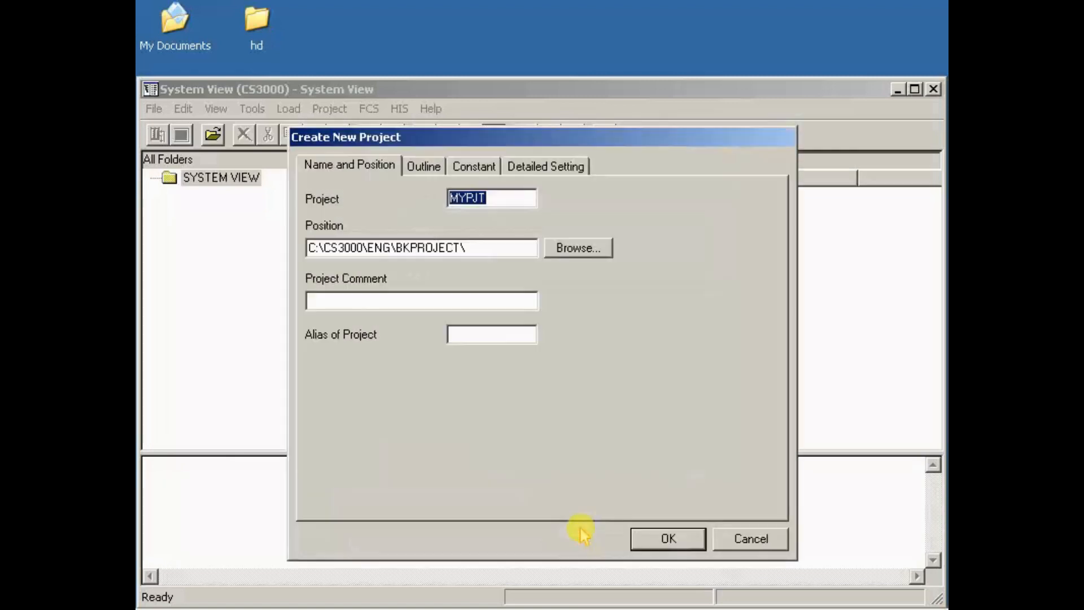
pyautogui.click(649, 543)
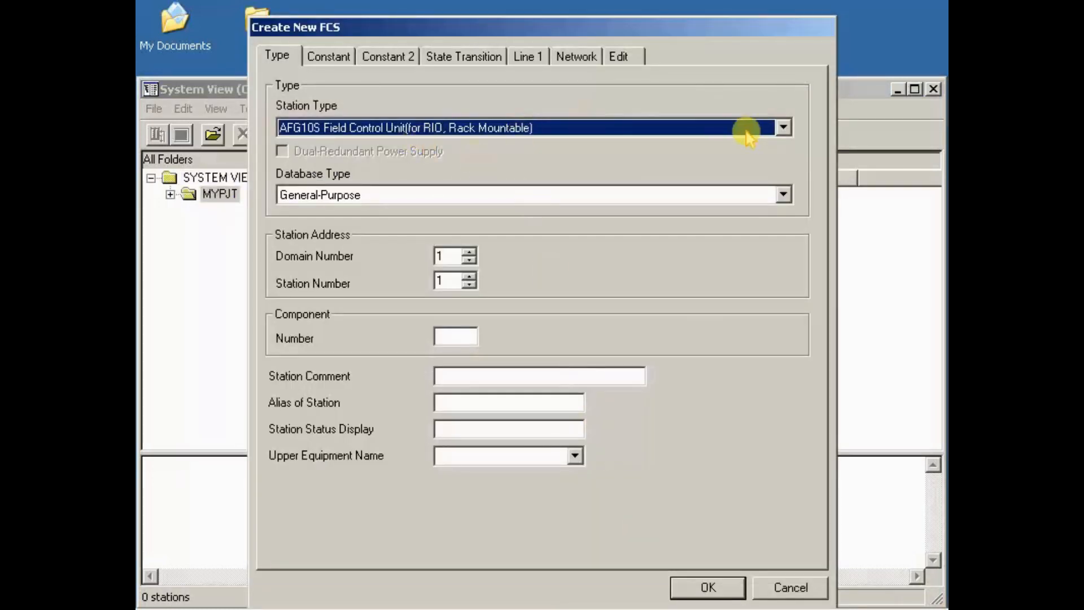
# - Create an FCS of type AFV10D Duplexed Field Control Unit (for Vnet/IP, for FIO, 19-inch rack mountable) with domain 1, station 1
pyautogui.click(784, 128)
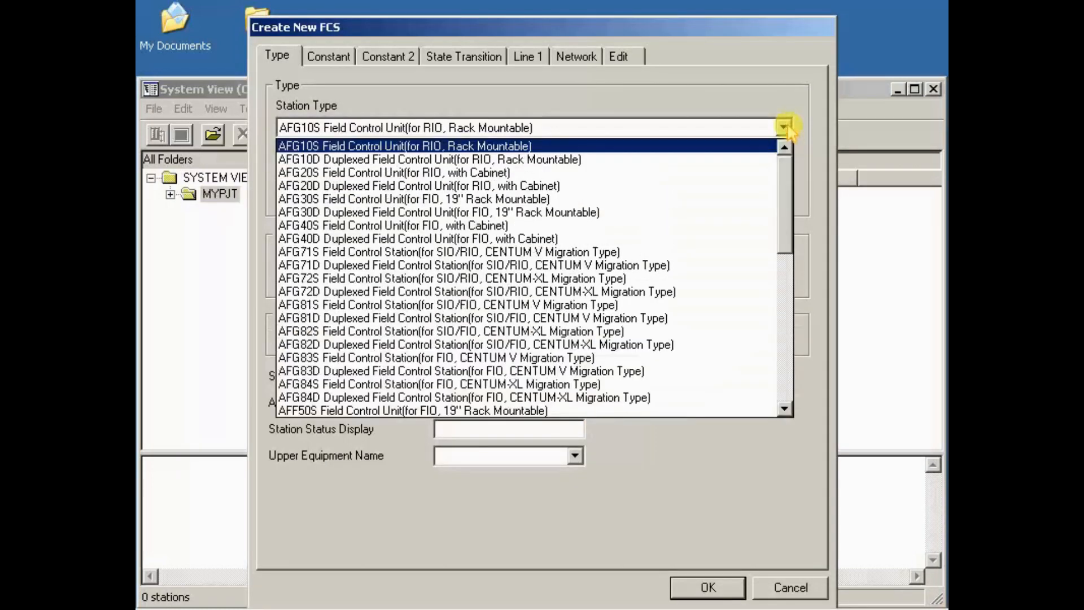
pyautogui.scroll(-2, 570, 282)
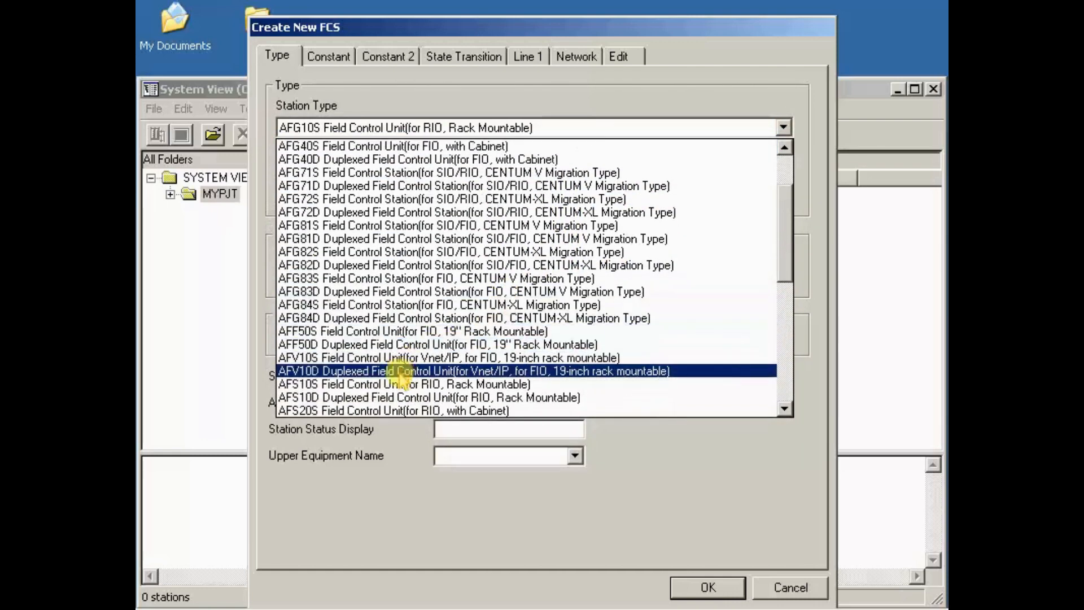
pyautogui.click(403, 370)
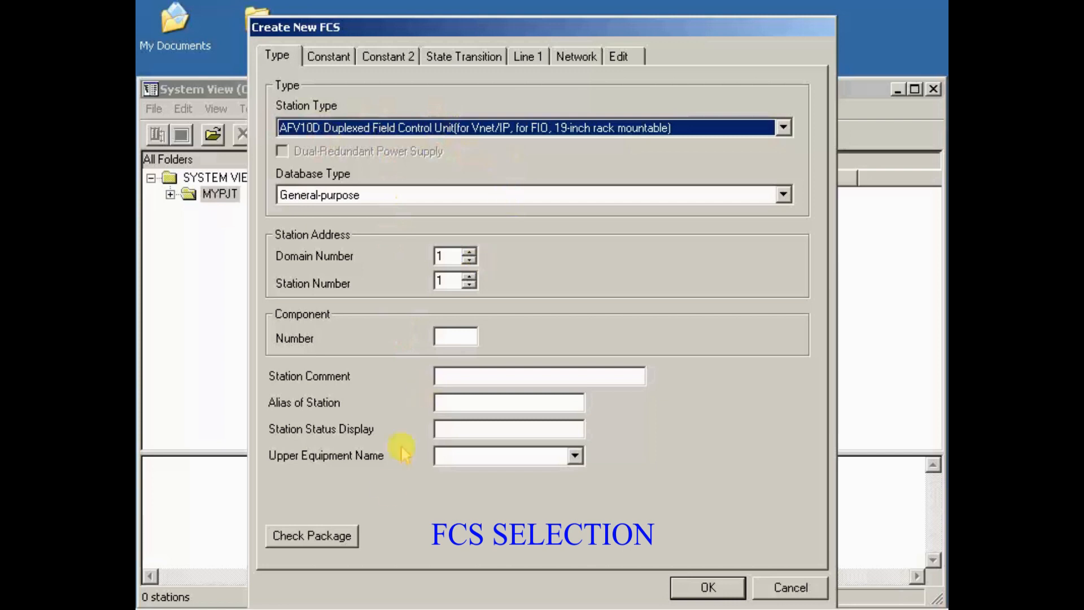
pyautogui.click(705, 587)
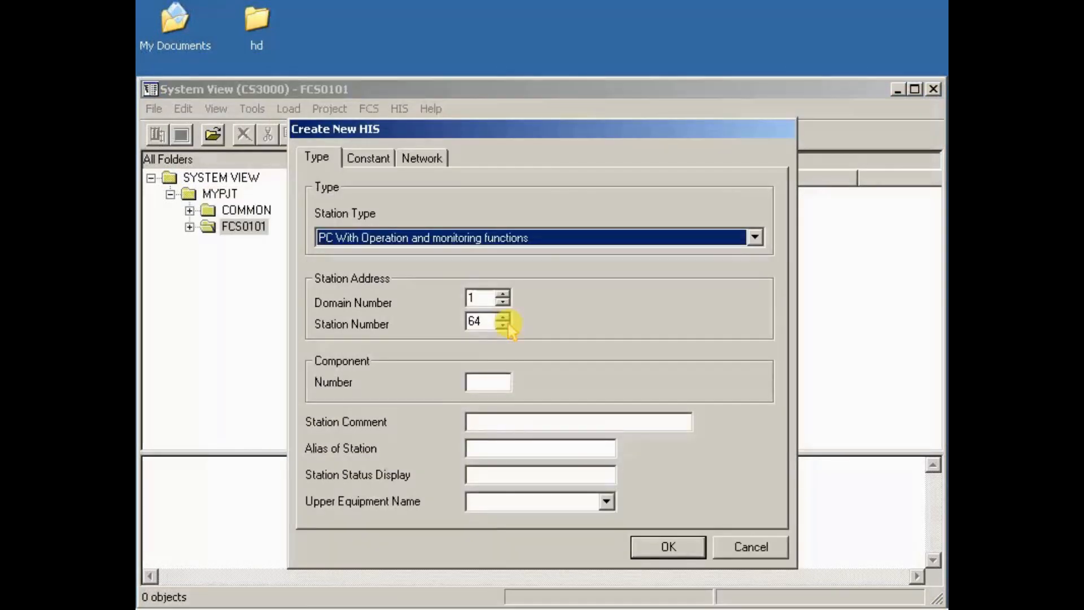
# - Create an HIS of type PC With Operation and monitoring functions with domain number 1 and station number 64
pyautogui.click(756, 238)
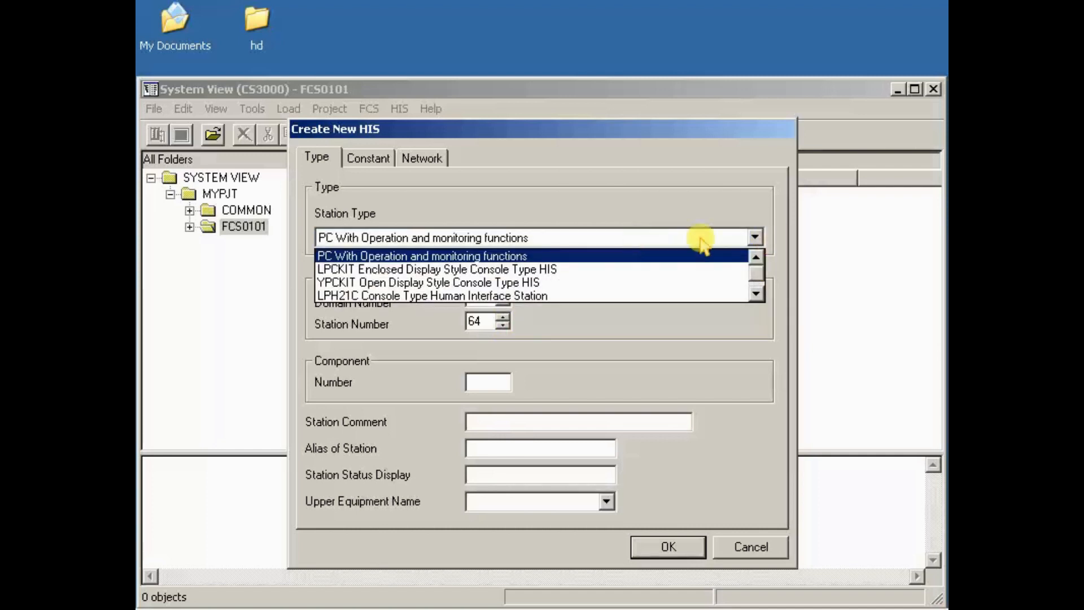
pyautogui.click(629, 257)
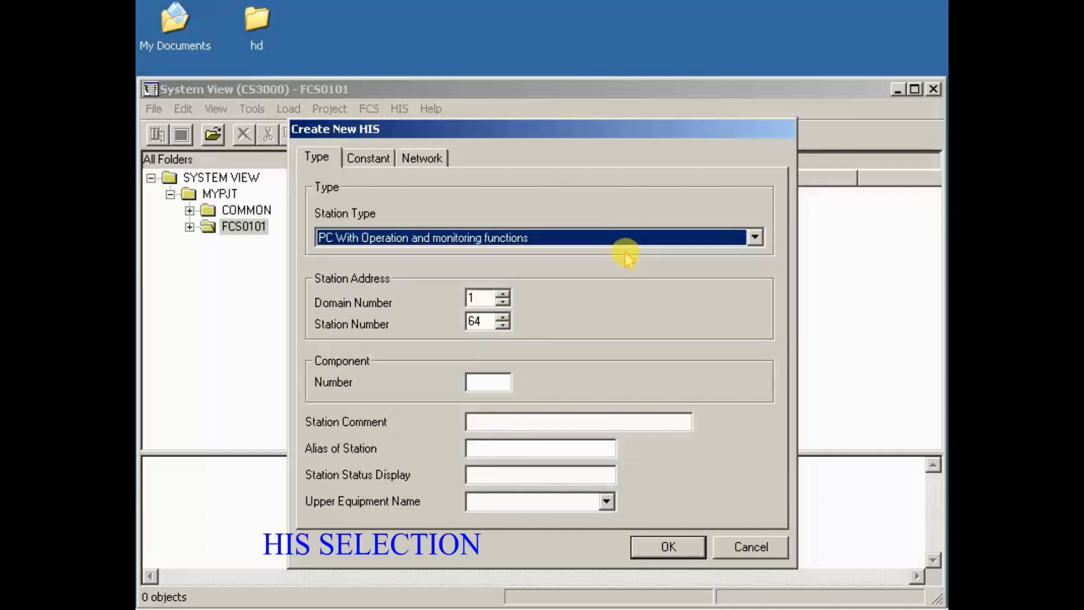
pyautogui.doubleClick(489, 326)
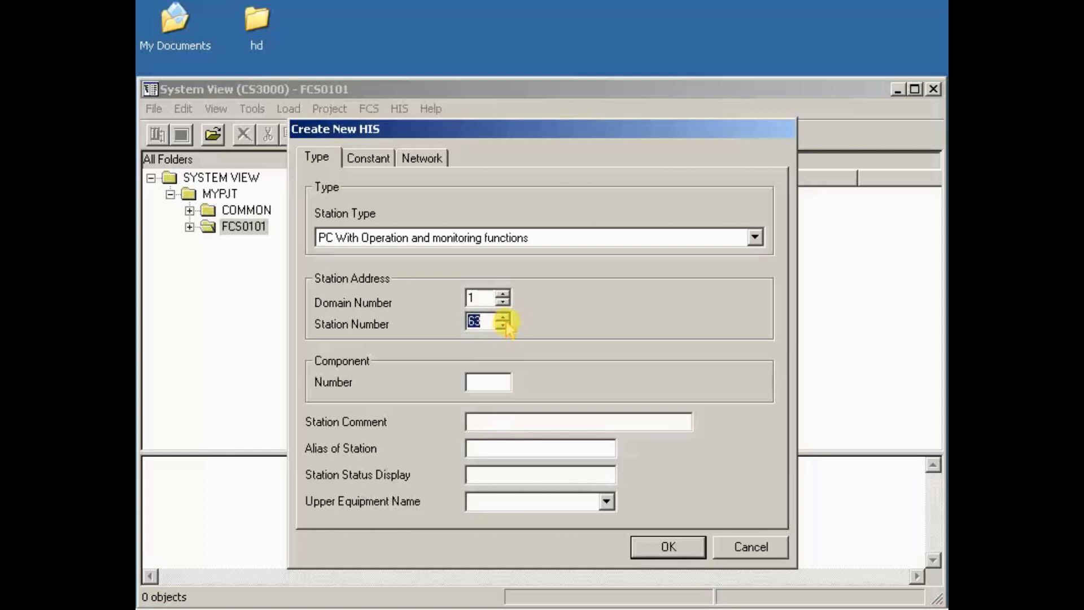
pyautogui.click(668, 546)
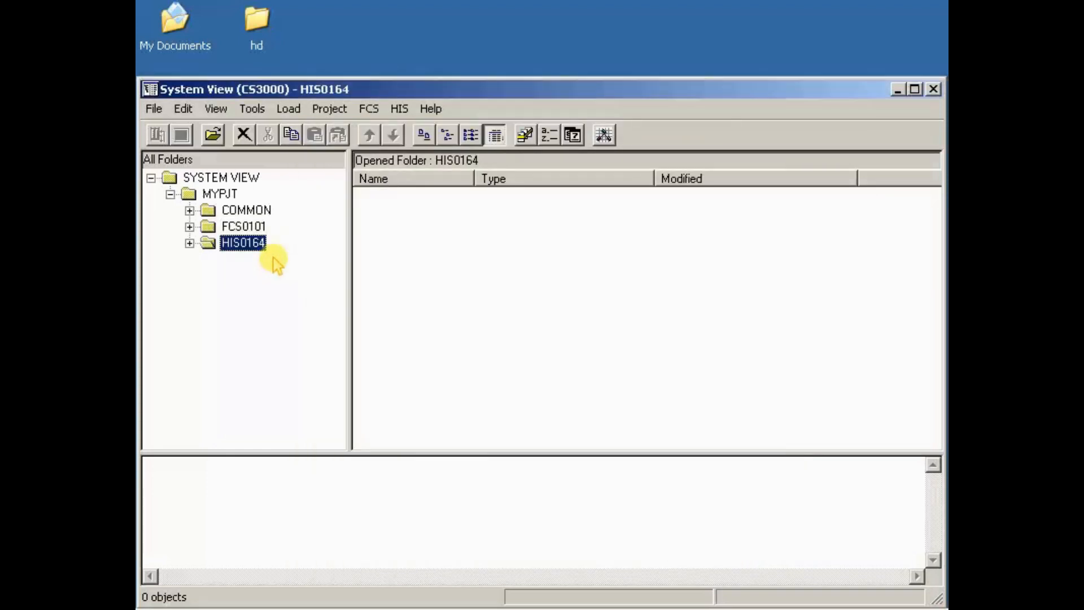
# - Create a local FIO node with node number 1 in the IOM folder of FCS0101
pyautogui.click(254, 228)
pyautogui.doubleClick(254, 228)
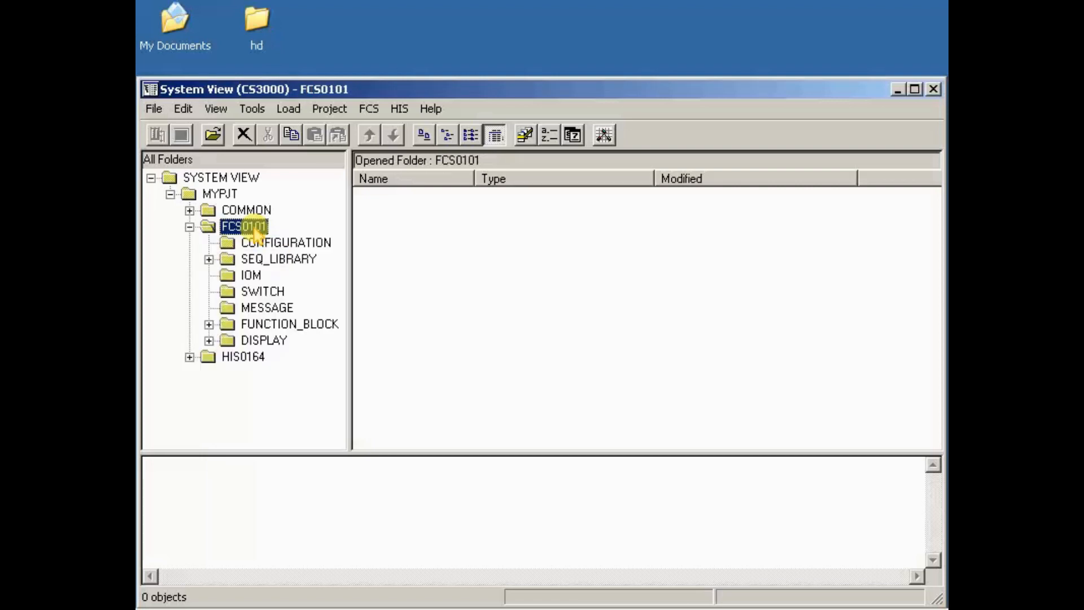
pyautogui.click(251, 275)
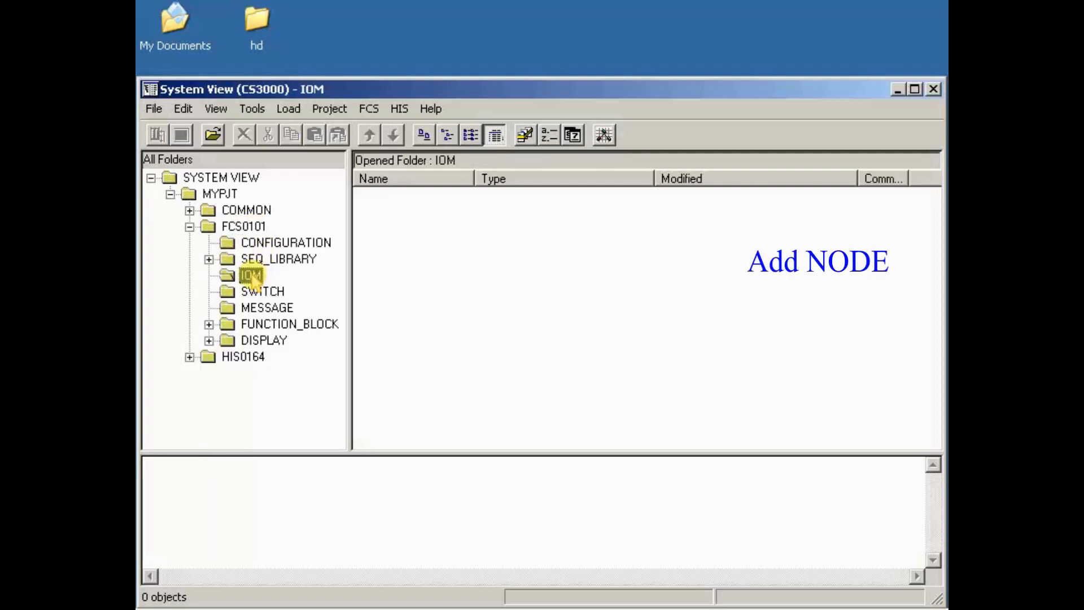
pyautogui.rightClick(249, 276)
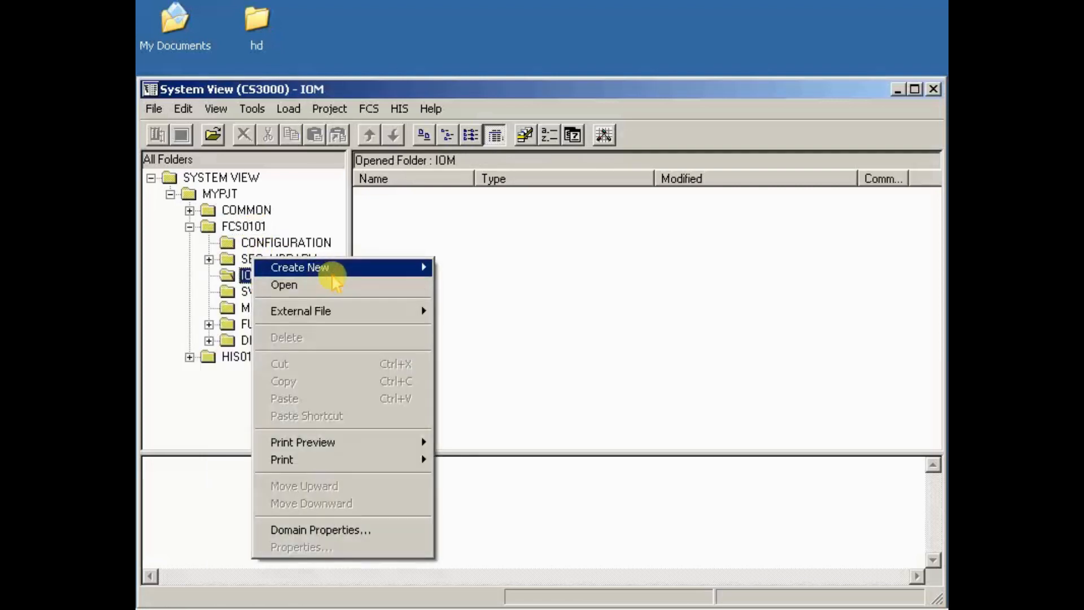
pyautogui.moveTo(421, 269)
pyautogui.click(524, 451)
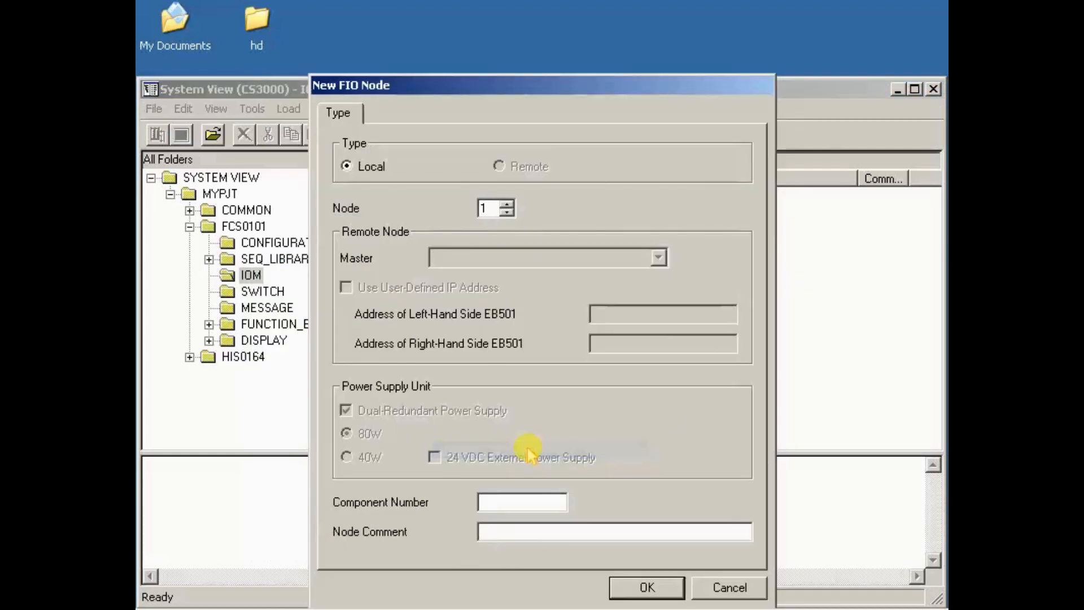
pyautogui.click(647, 588)
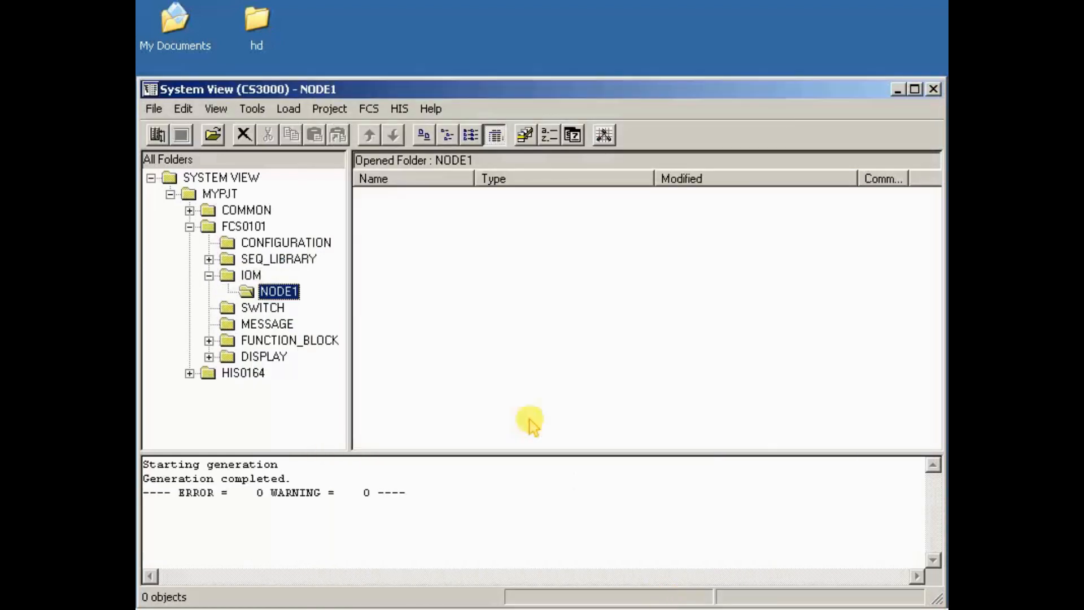
# - Add an Analog Input module of type AAI141-S (16-Channel Current Input) in slot 1 of NODE1
pyautogui.rightClick(280, 290)
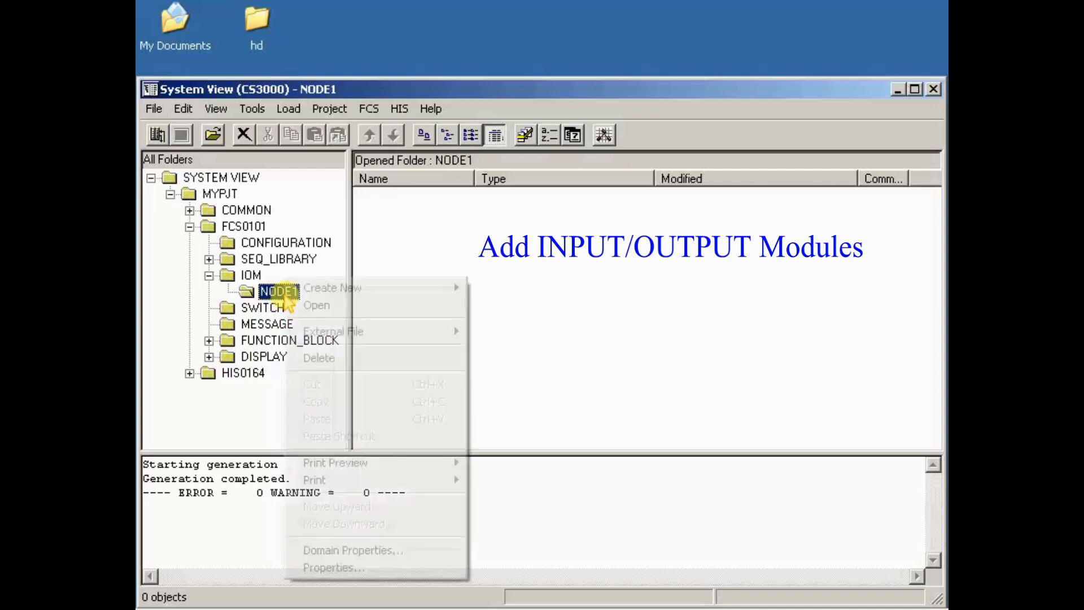
pyautogui.moveTo(353, 289)
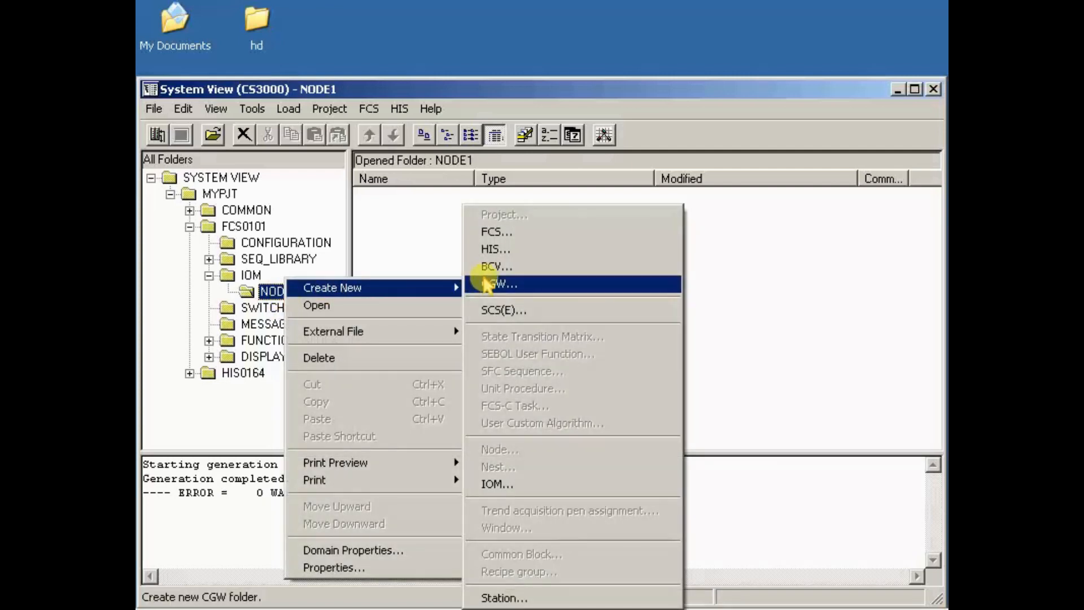
pyautogui.click(525, 484)
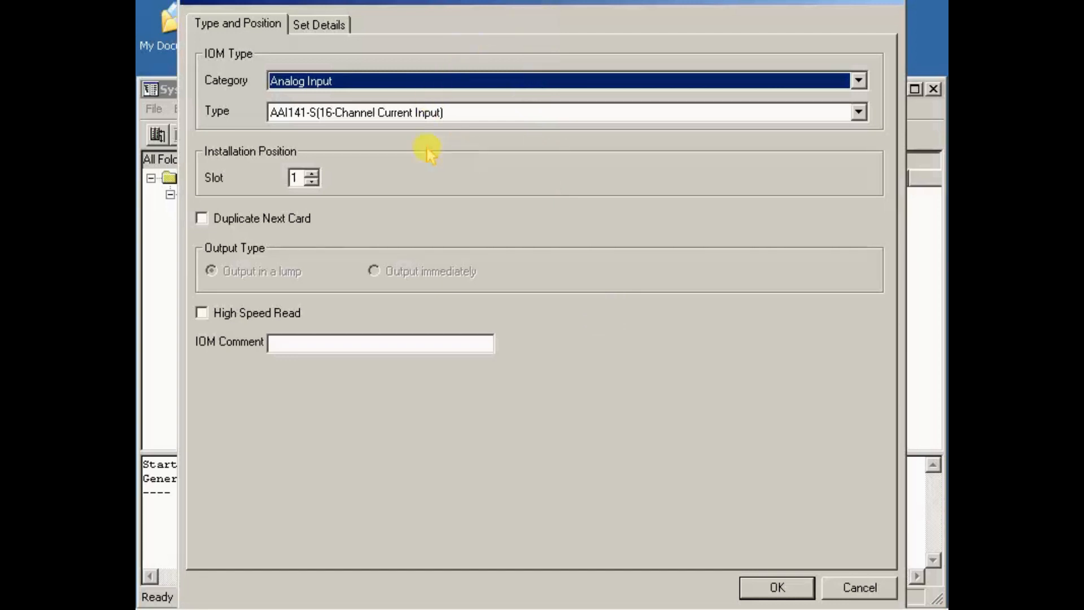
pyautogui.click(401, 113)
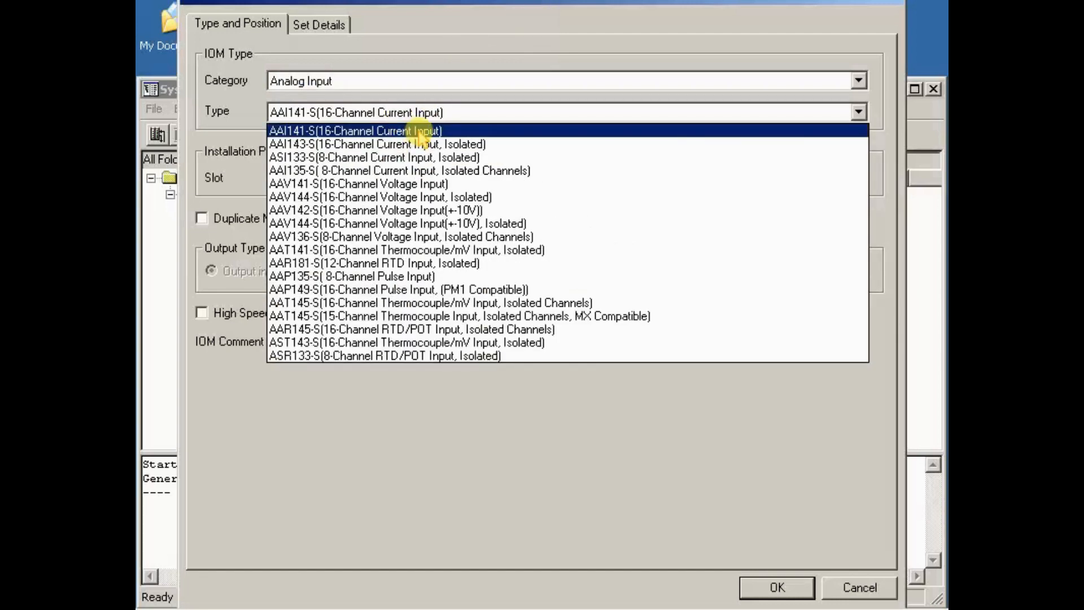
pyautogui.click(421, 131)
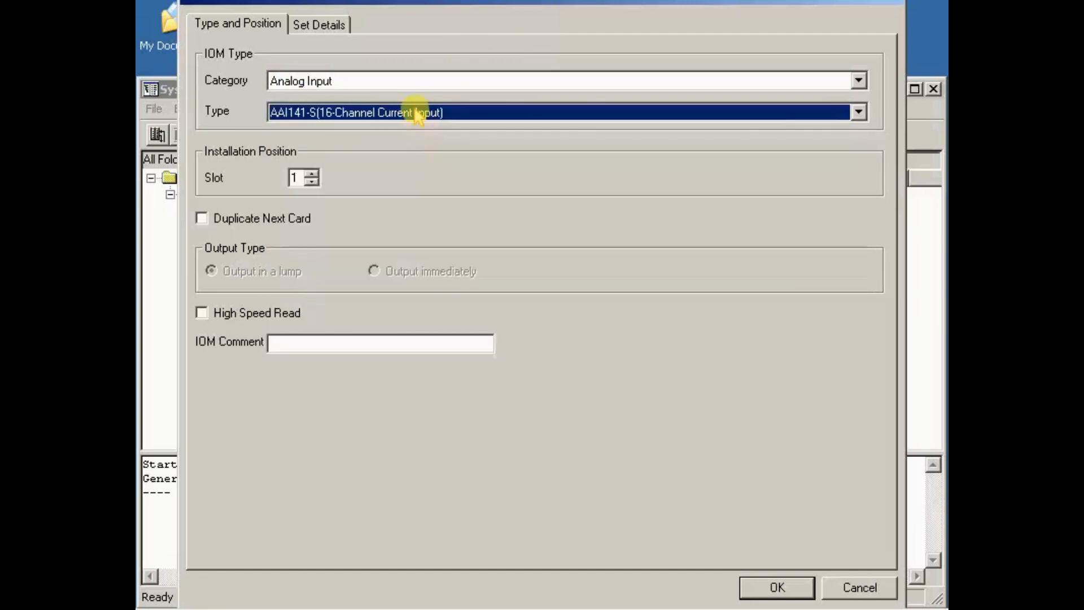
pyautogui.click(759, 588)
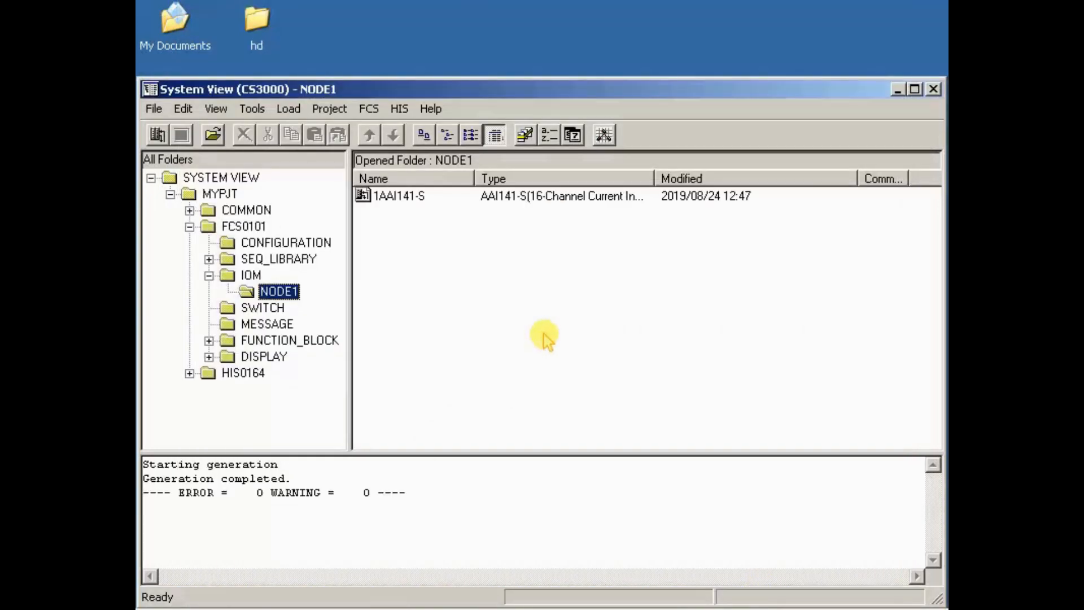
# - Open the 1AAI141-S module in IOM Builder and display its detailed setting items
pyautogui.click(408, 200)
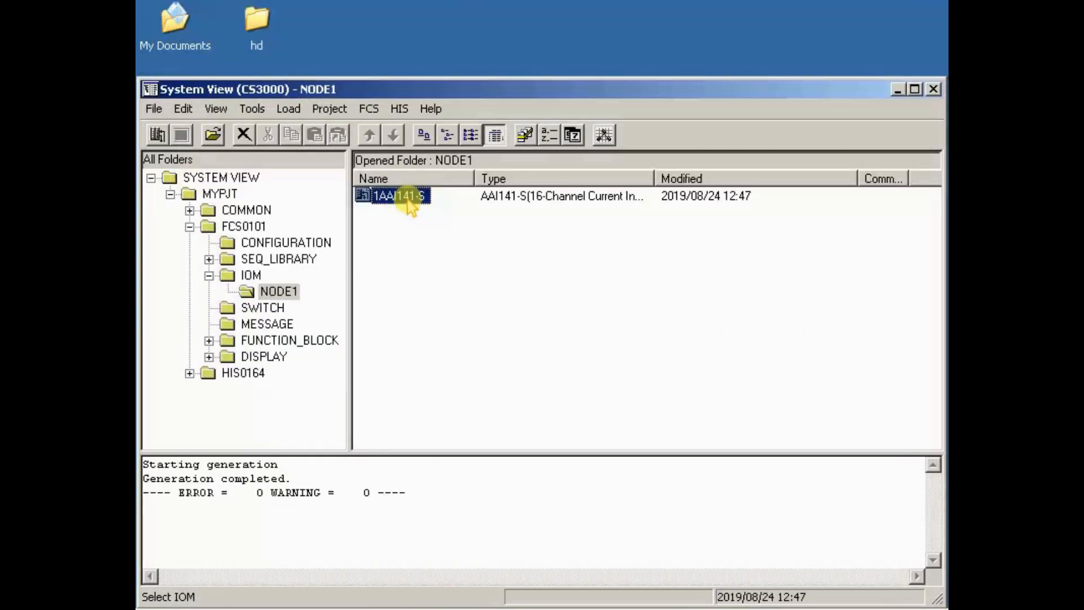
pyautogui.doubleClick(408, 198)
pyautogui.click(397, 56)
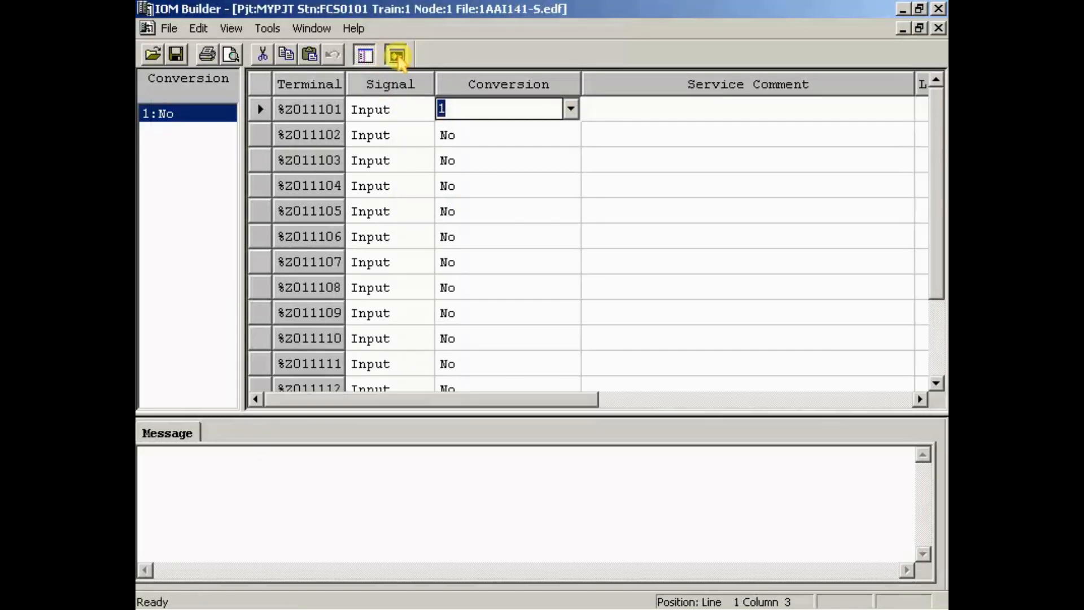
# - Set the label of terminal %Z011101 to %%TT5001, then save the module definition and close IOM Builder
pyautogui.click(777, 405)
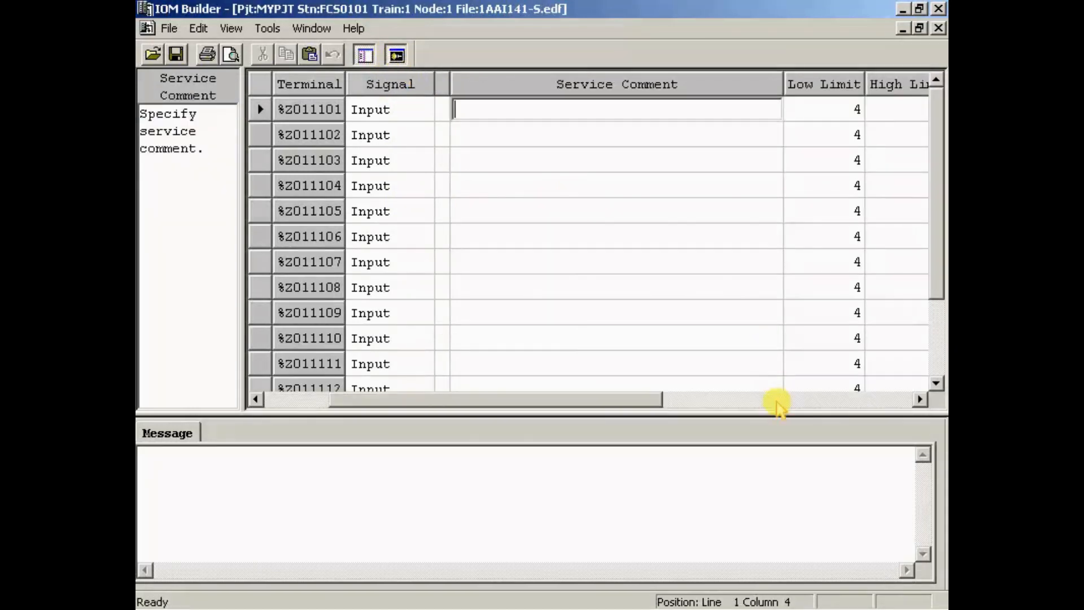
pyautogui.click(778, 405)
pyautogui.click(779, 404)
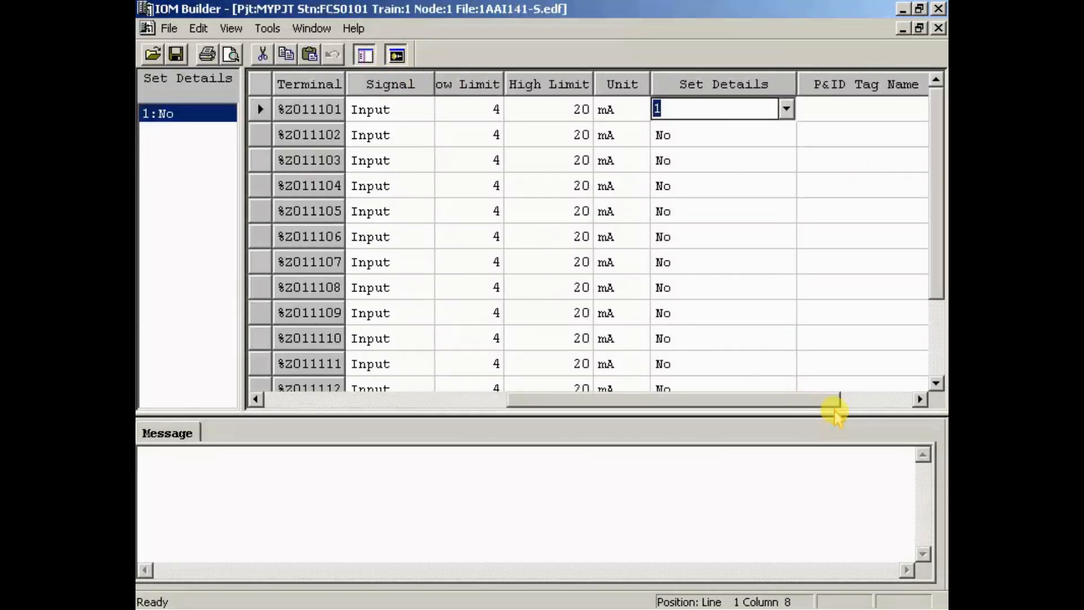
pyautogui.click(895, 399)
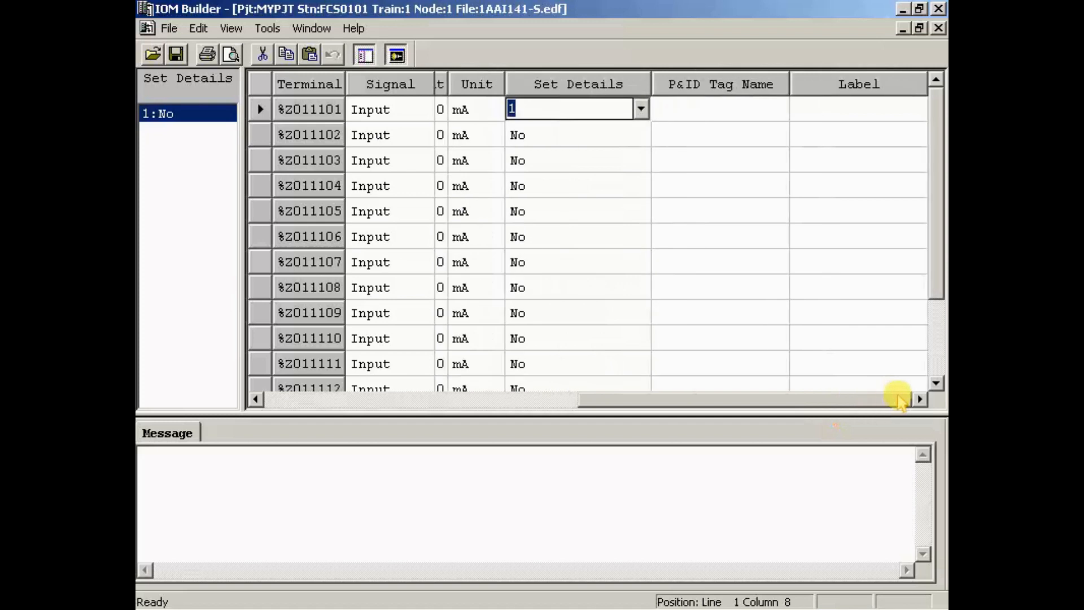
pyautogui.click(806, 110)
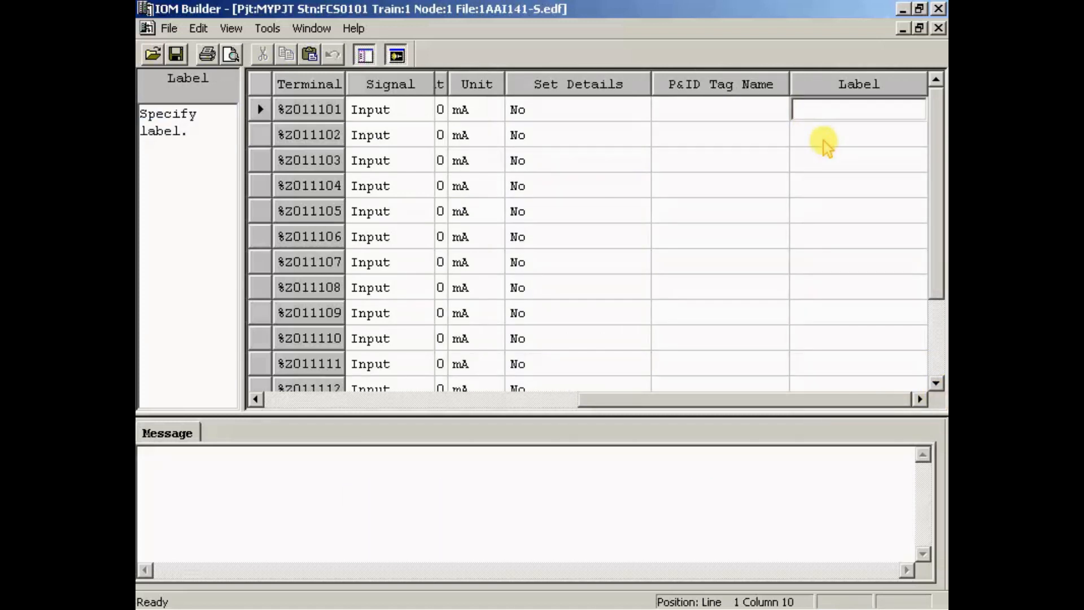
pyautogui.write('%')
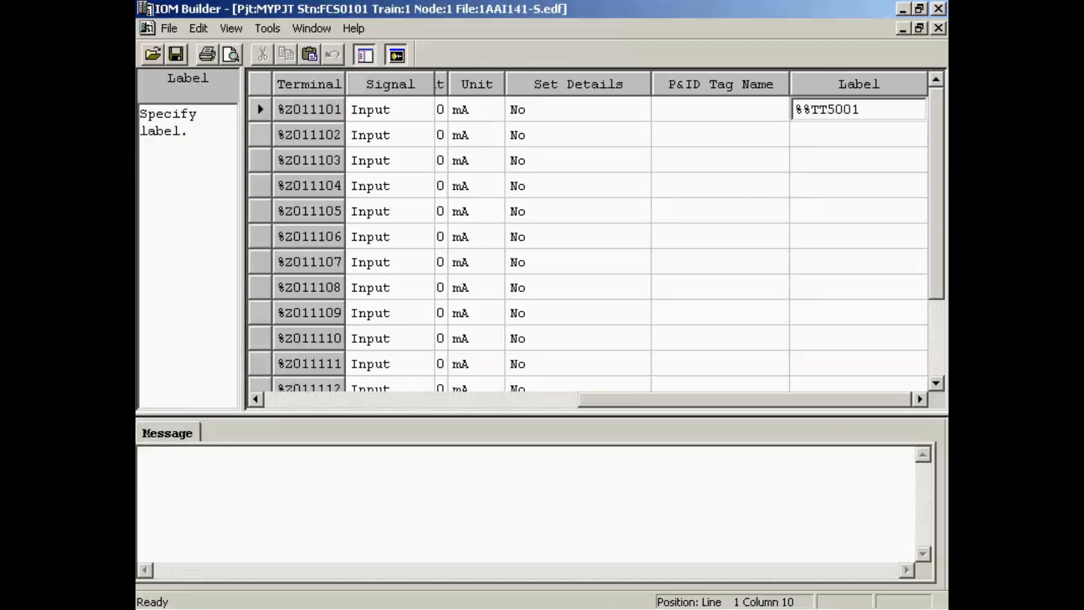
pyautogui.write('%TT5001')
pyautogui.click(818, 135)
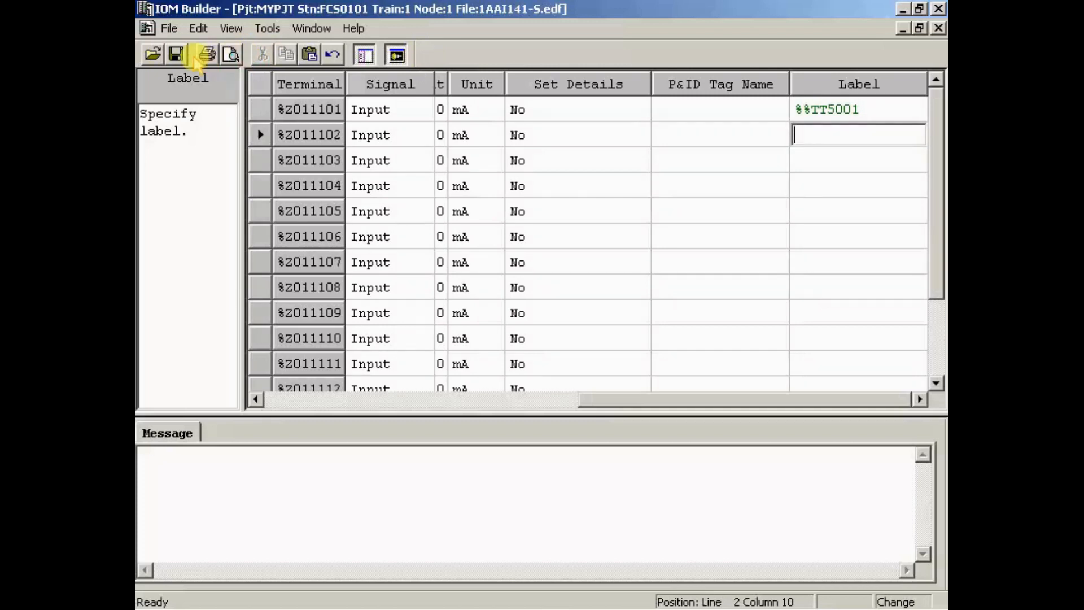
pyautogui.click(175, 54)
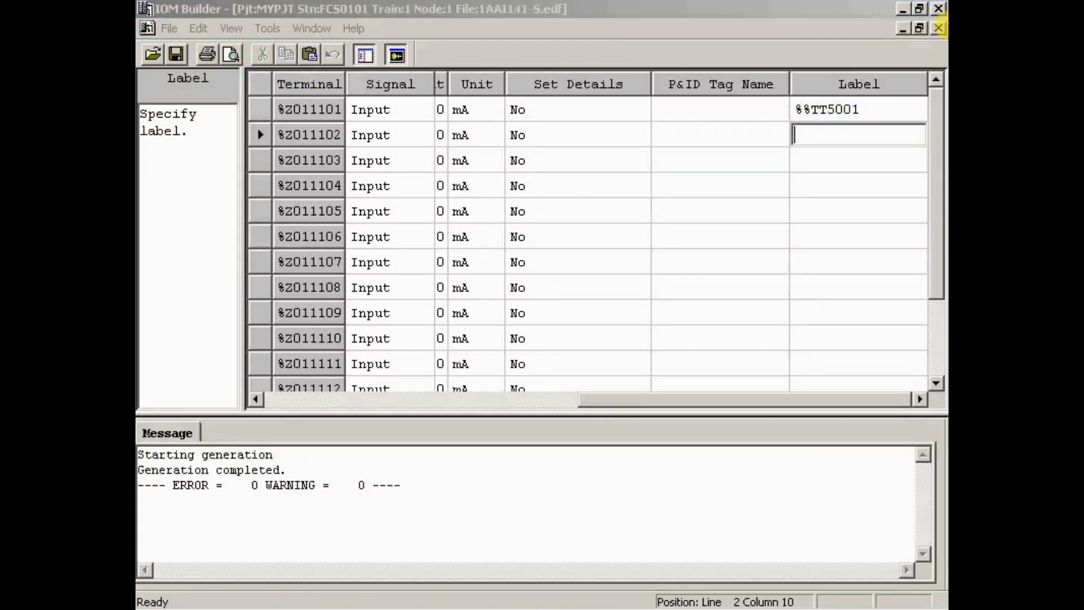
pyautogui.click(939, 8)
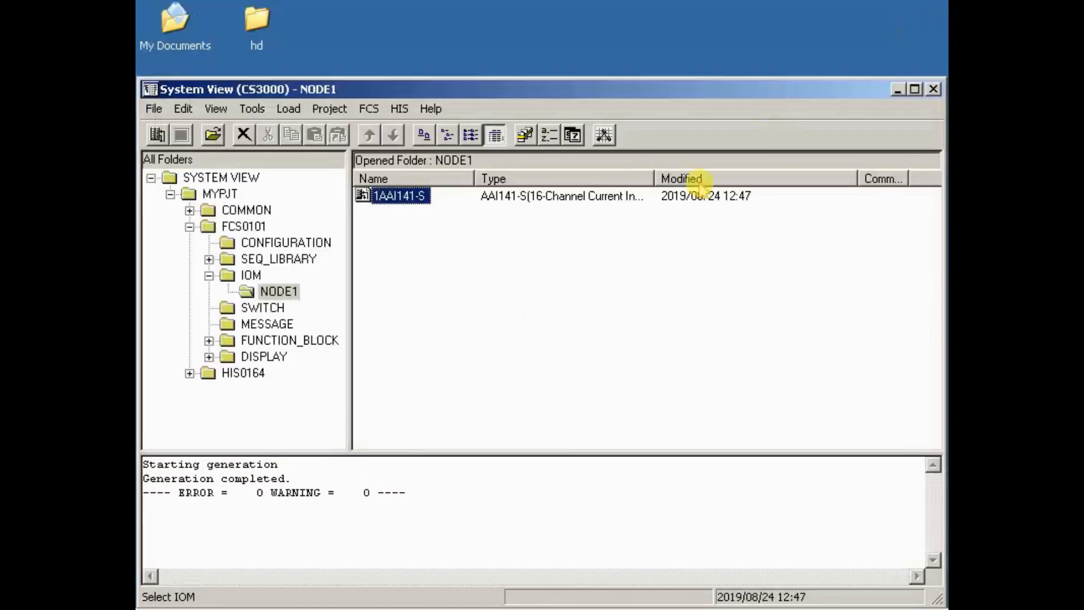
# - Add an Analog Output module of type AAV542-S (16-Channel Voltage Output(+-10V)) in slot 2 of NODE1
pyautogui.rightClick(374, 257)
pyautogui.rightClick(277, 291)
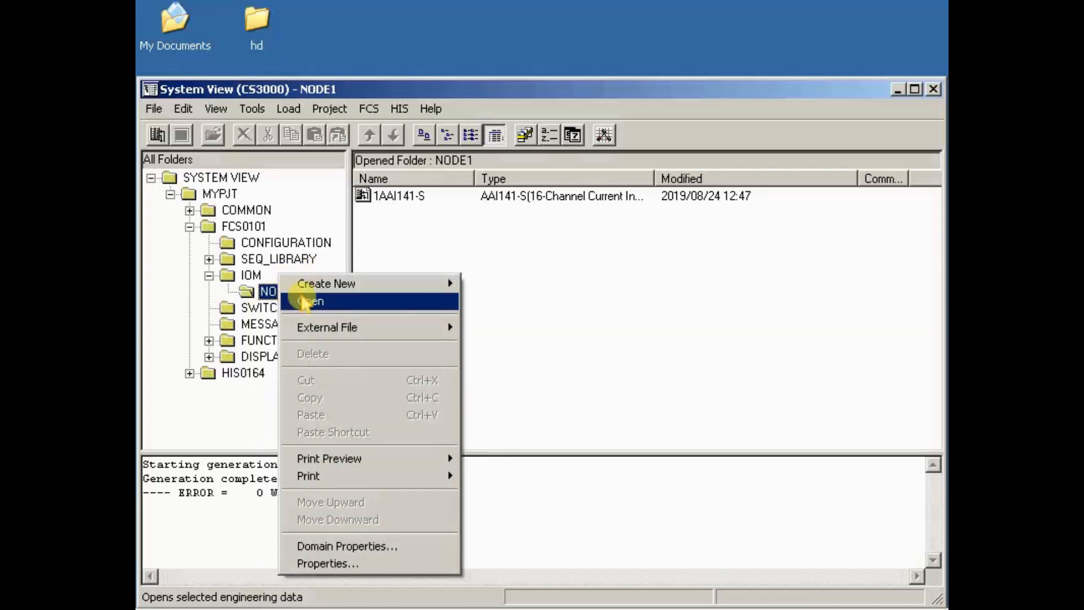
pyautogui.moveTo(392, 285)
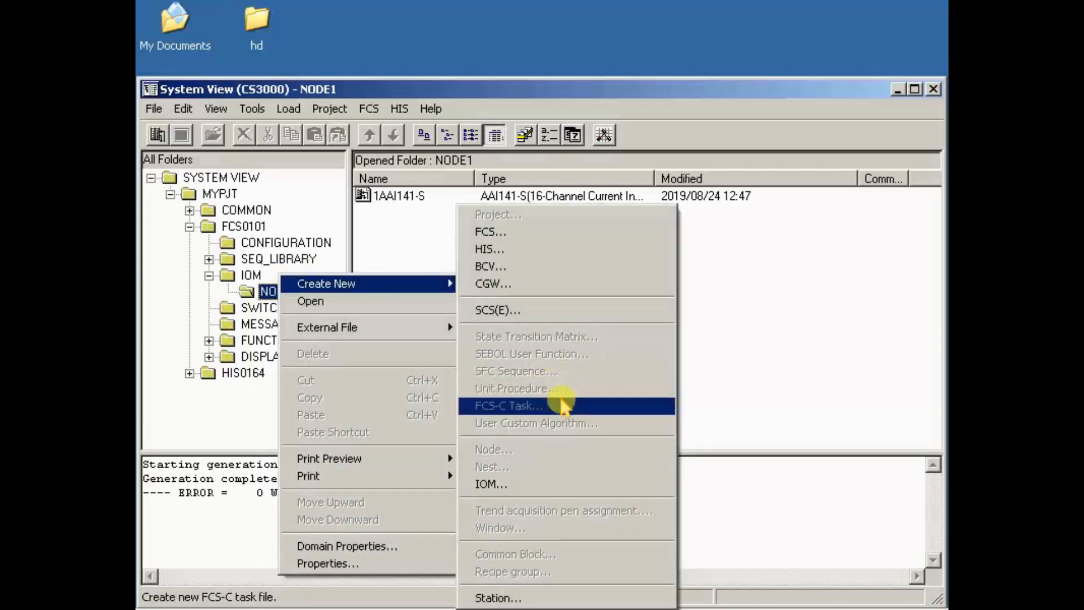
pyautogui.click(568, 481)
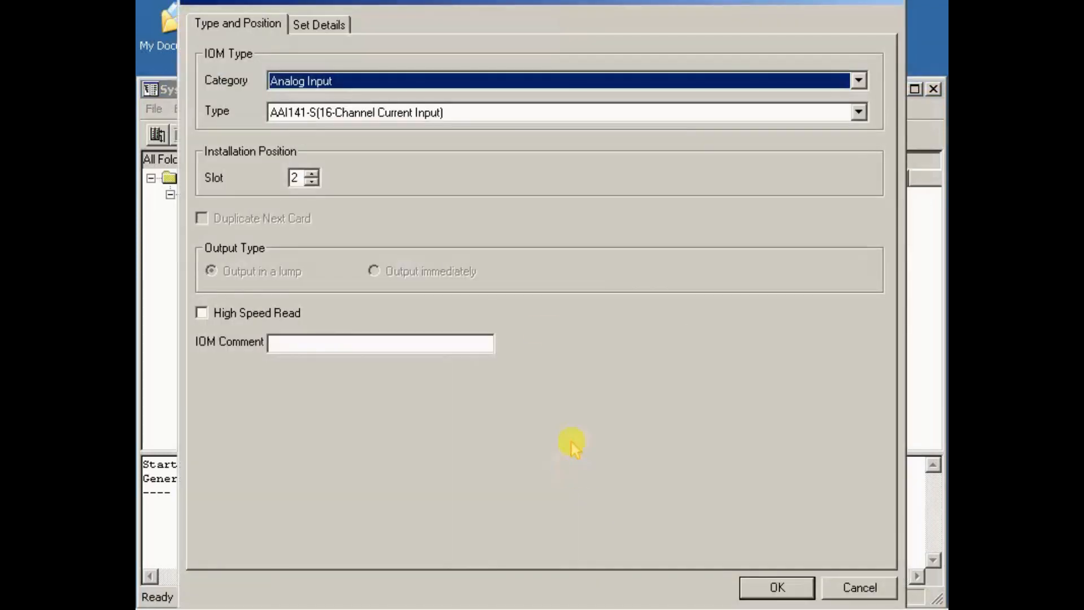
pyautogui.press('Down')
pyautogui.press('Down')
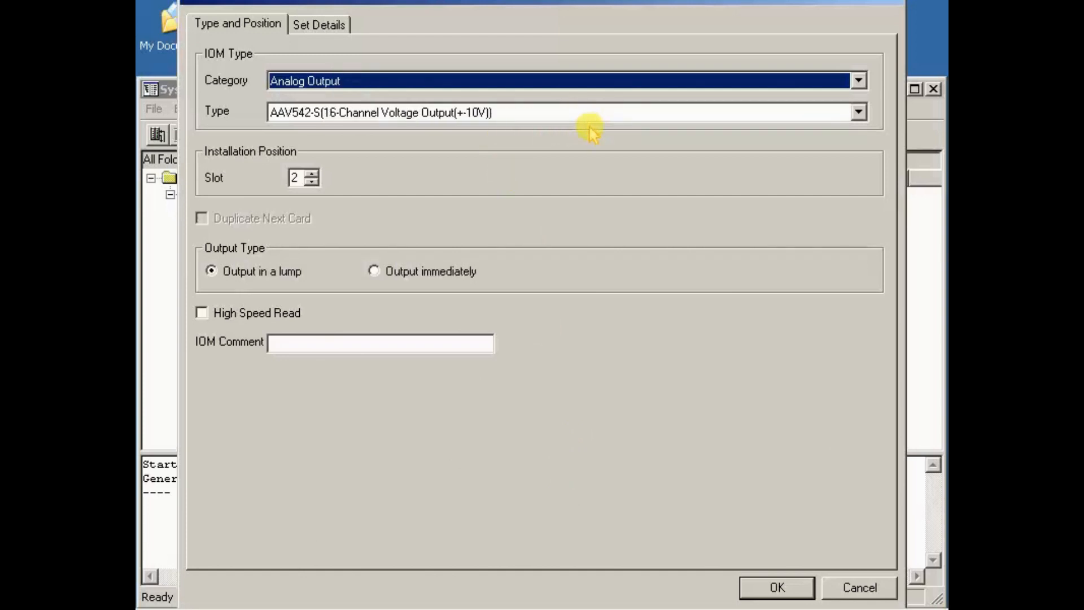
pyautogui.click(579, 114)
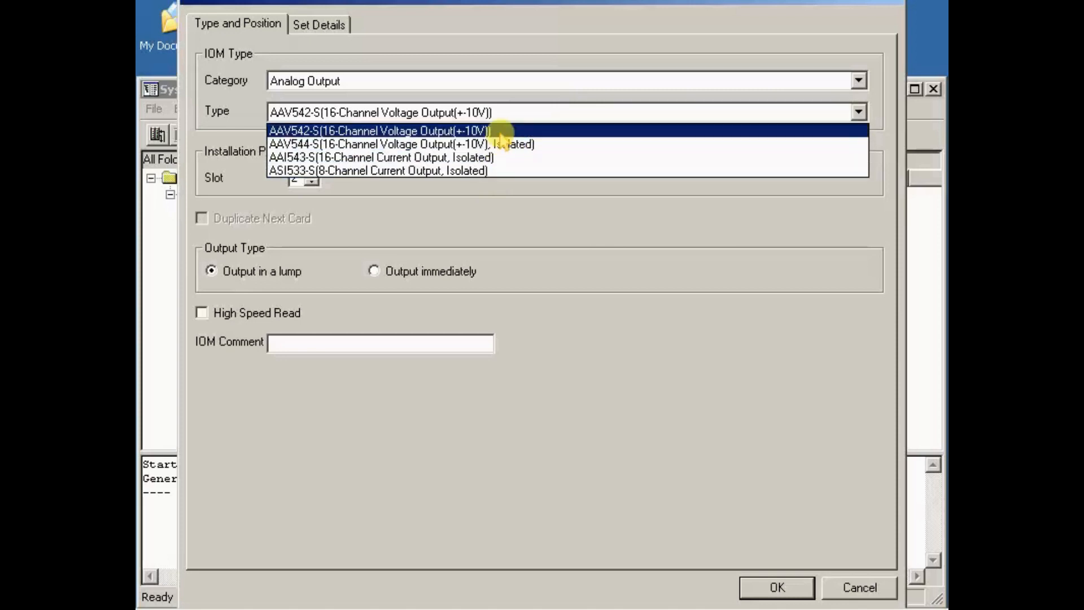
pyautogui.click(485, 131)
pyautogui.click(770, 588)
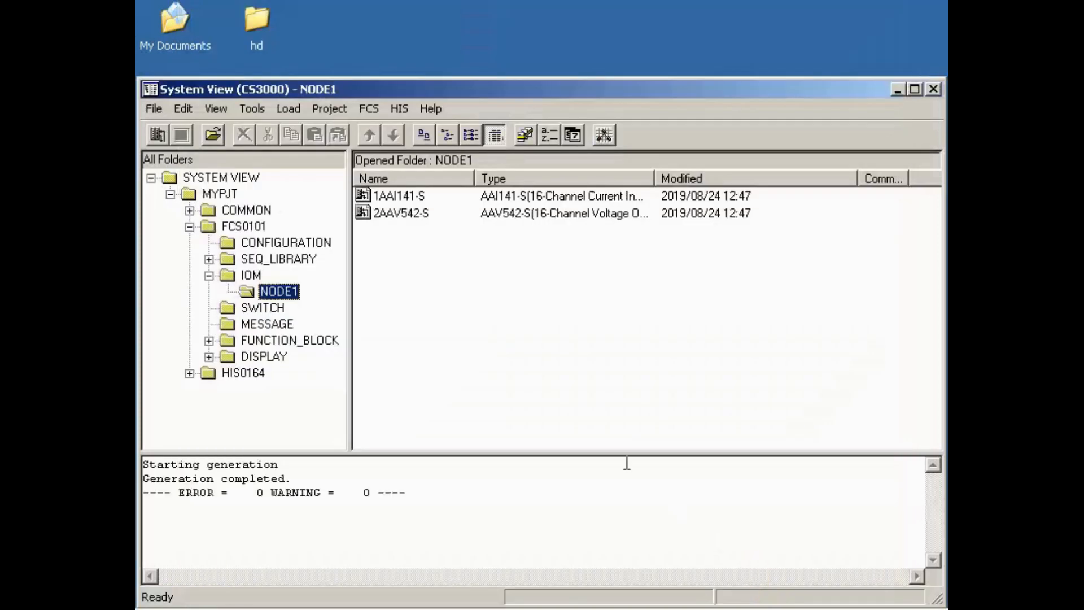
# - Open the 2AAV542-S module in IOM Builder and display its detailed setting items
pyautogui.click(423, 217)
pyautogui.doubleClick(424, 217)
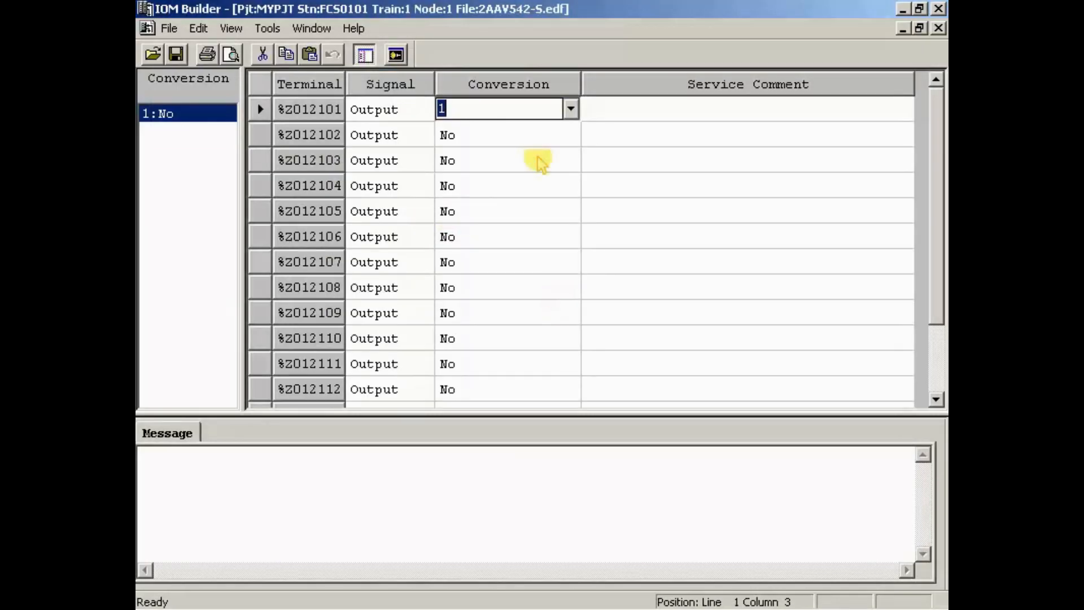
pyautogui.click(400, 58)
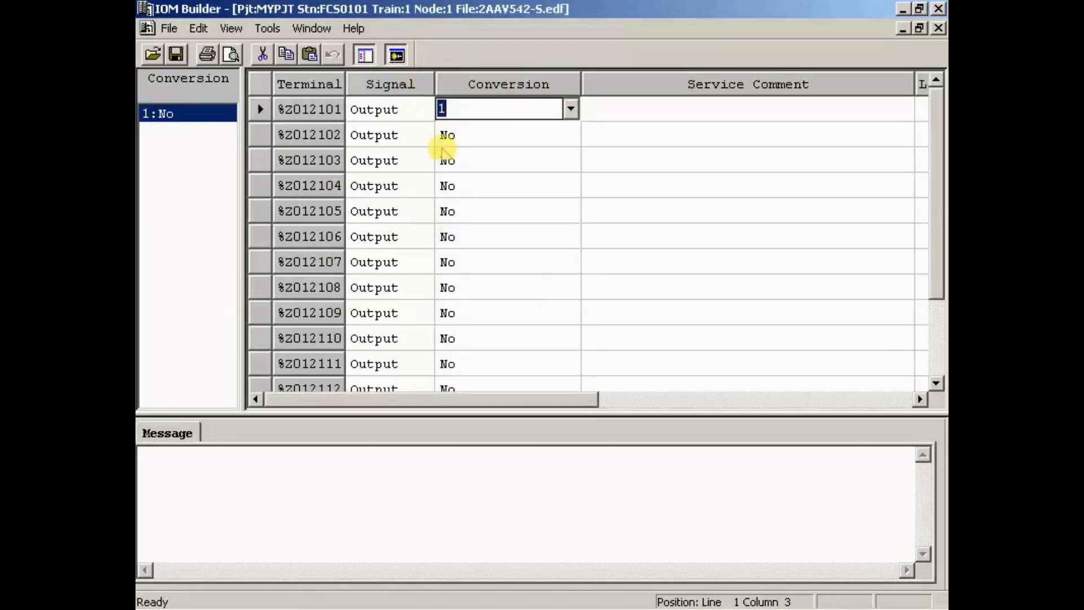
# - Set the label of terminal %Z012101 to %%TCV5001, then save the output module definition and close IOM Builder
pyautogui.click(754, 399)
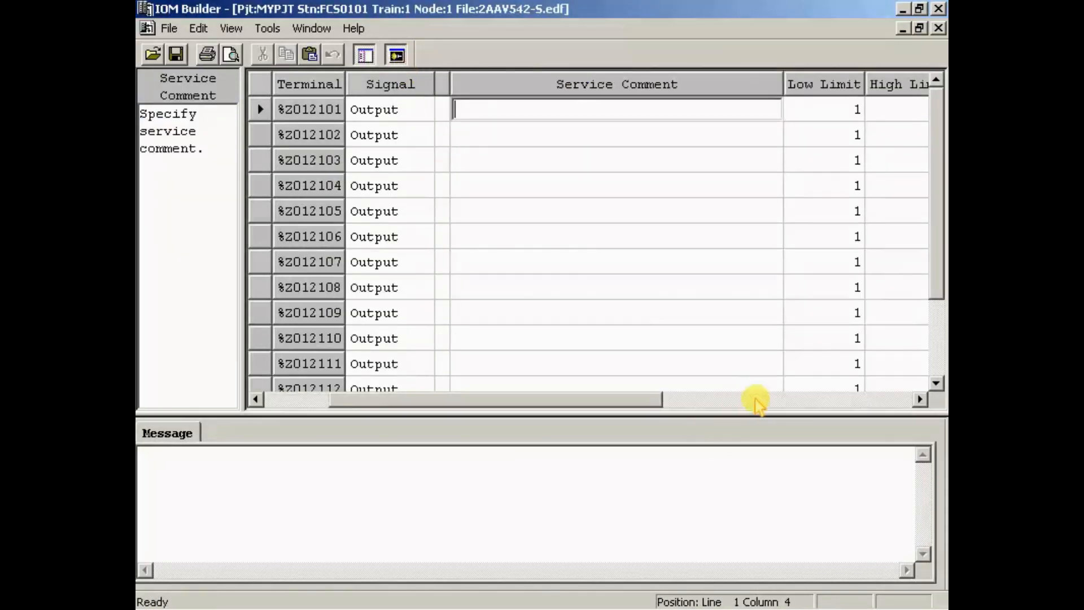
pyautogui.click(762, 400)
pyautogui.moveTo(715, 399); pyautogui.dragTo(904, 396)
pyautogui.click(833, 111)
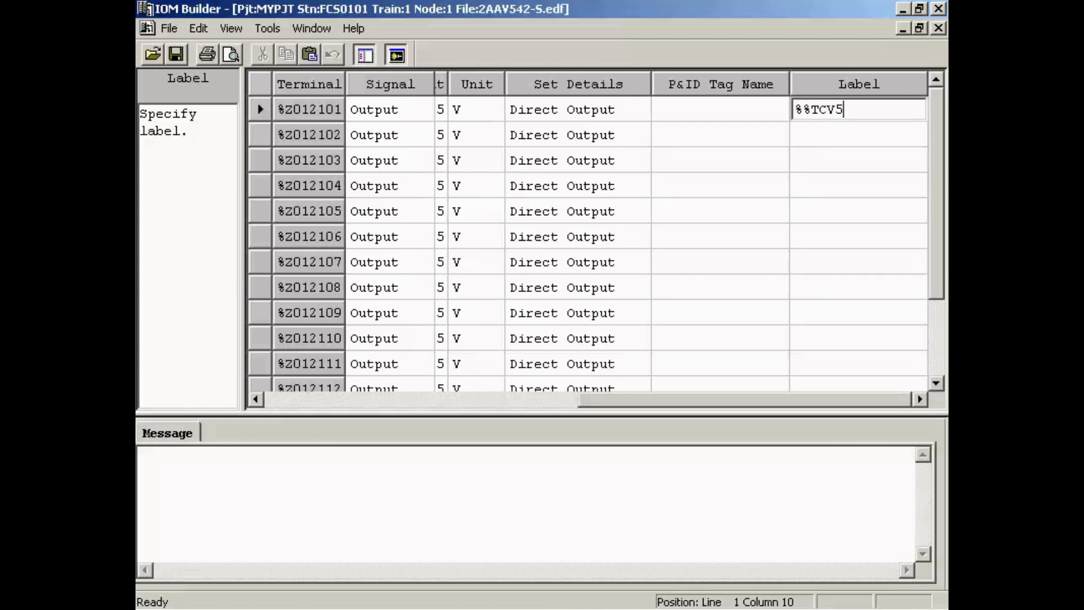
pyautogui.press('Return')
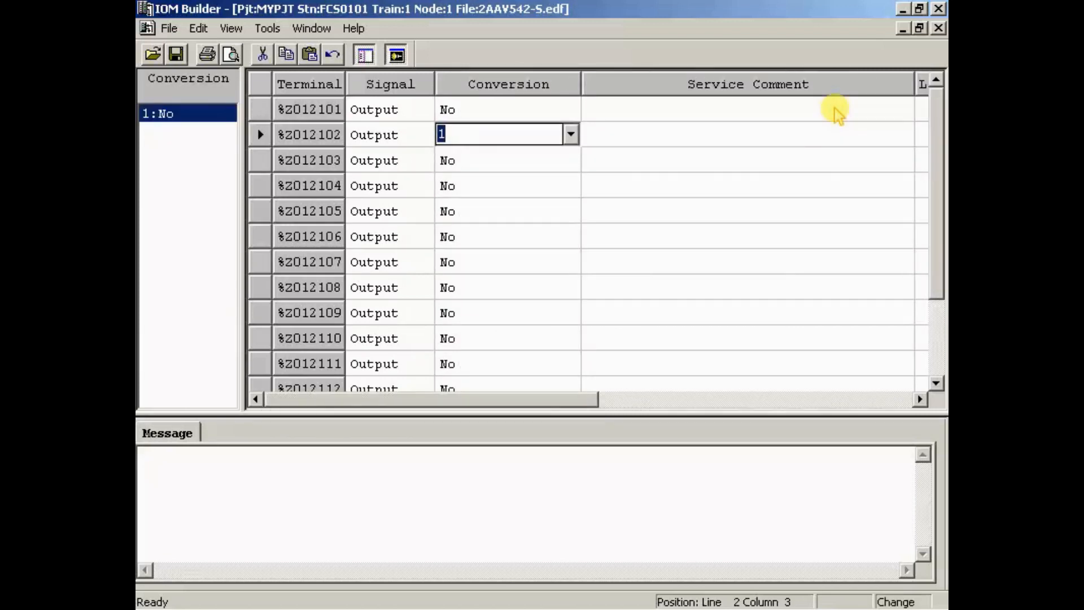
pyautogui.press('Return')
pyautogui.press('Return')
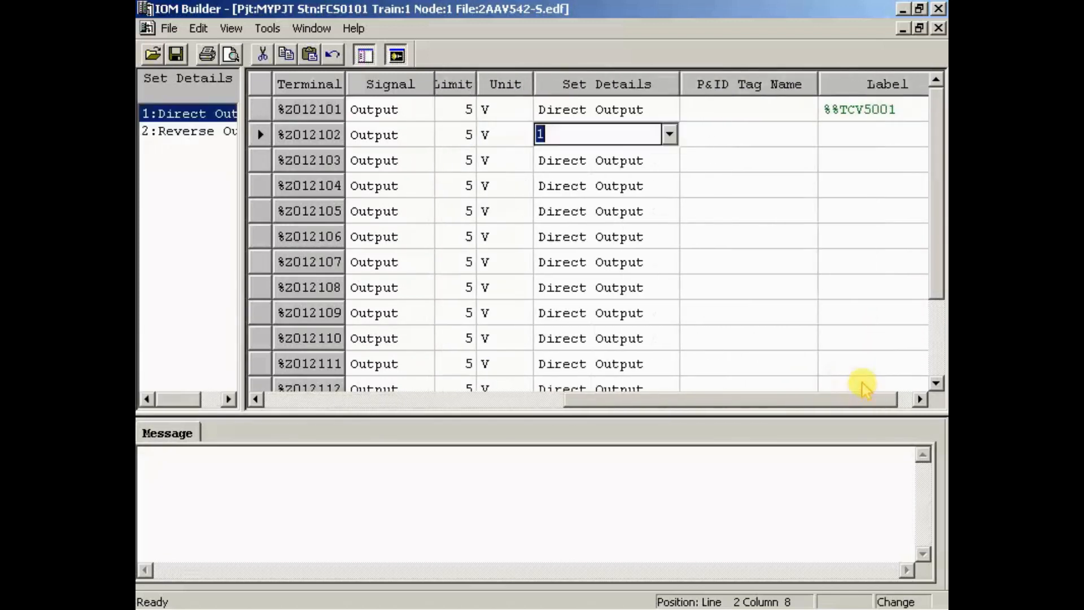
pyautogui.click(176, 55)
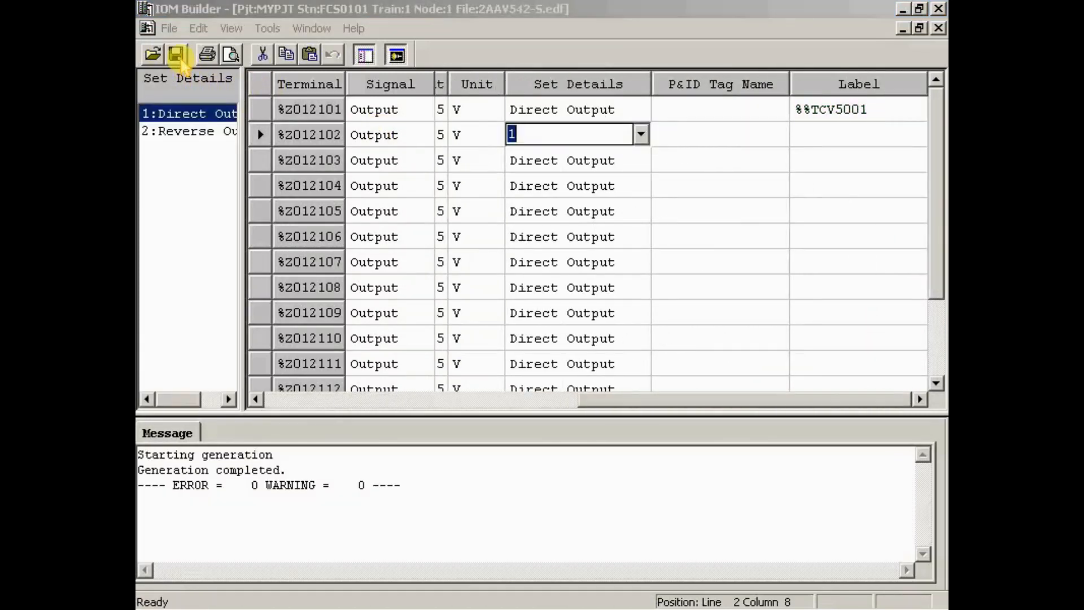
pyautogui.click(939, 28)
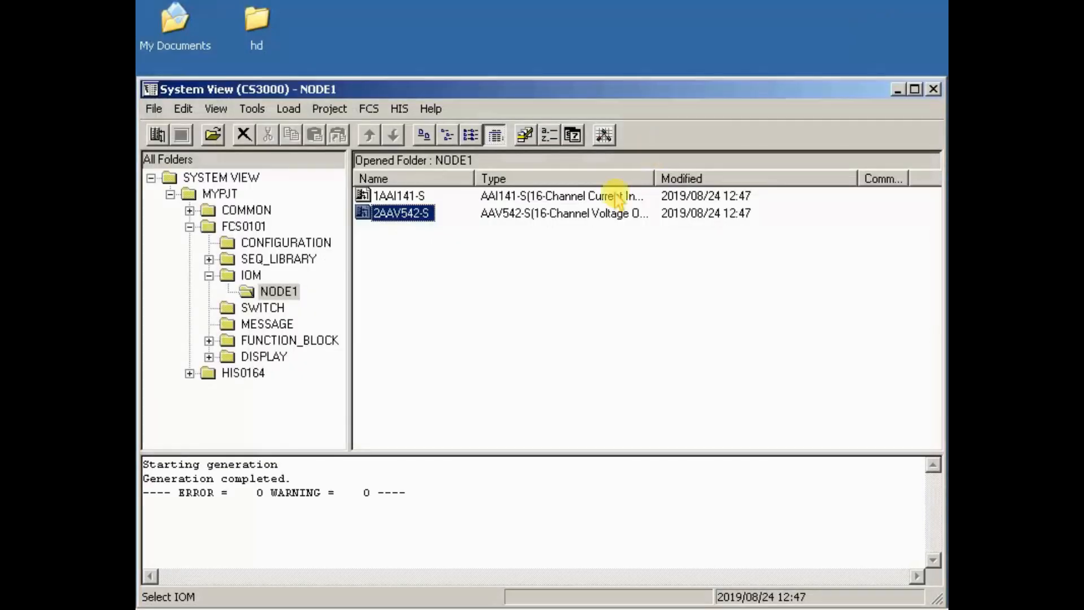
pyautogui.click(604, 295)
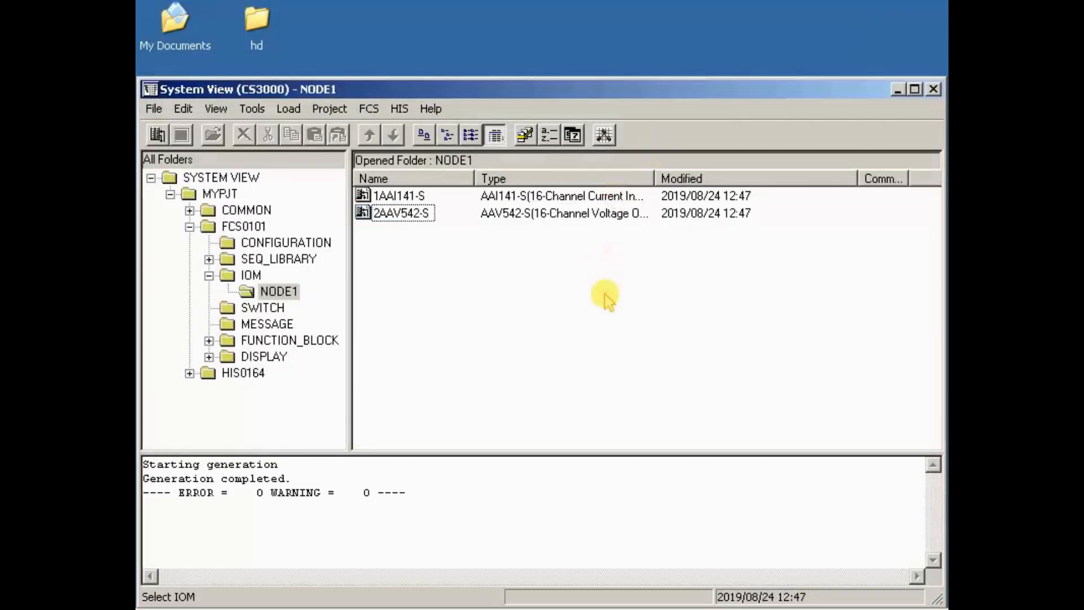
# - Maximize System View, collapse the IOM folder and open control drawing DR0001 from the FUNCTION_BLOCK folder of FCS0101
pyautogui.click(915, 89)
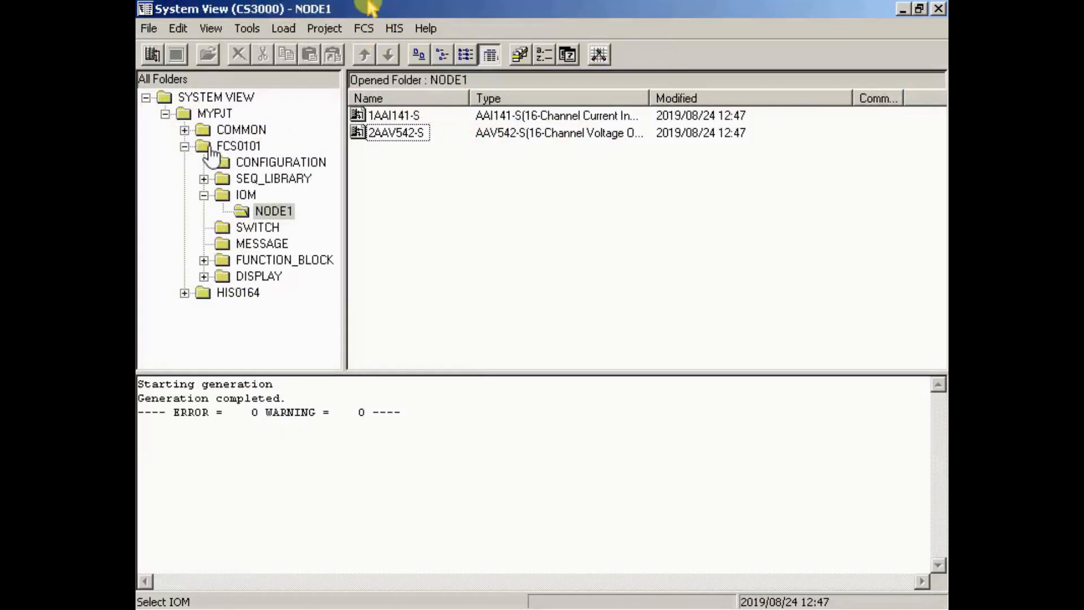
pyautogui.click(183, 147)
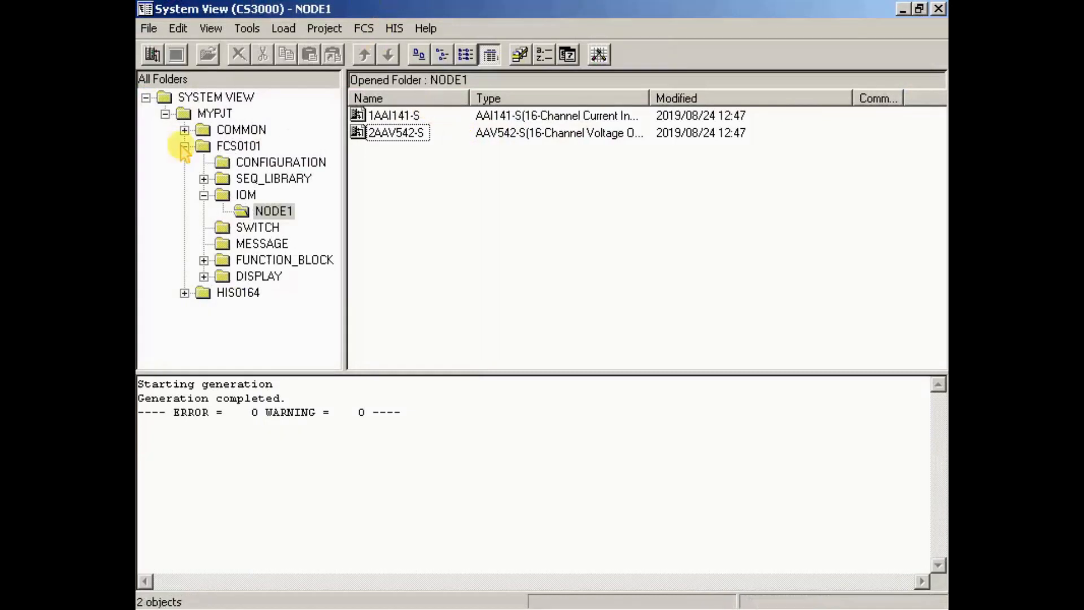
pyautogui.click(204, 196)
pyautogui.click(288, 248)
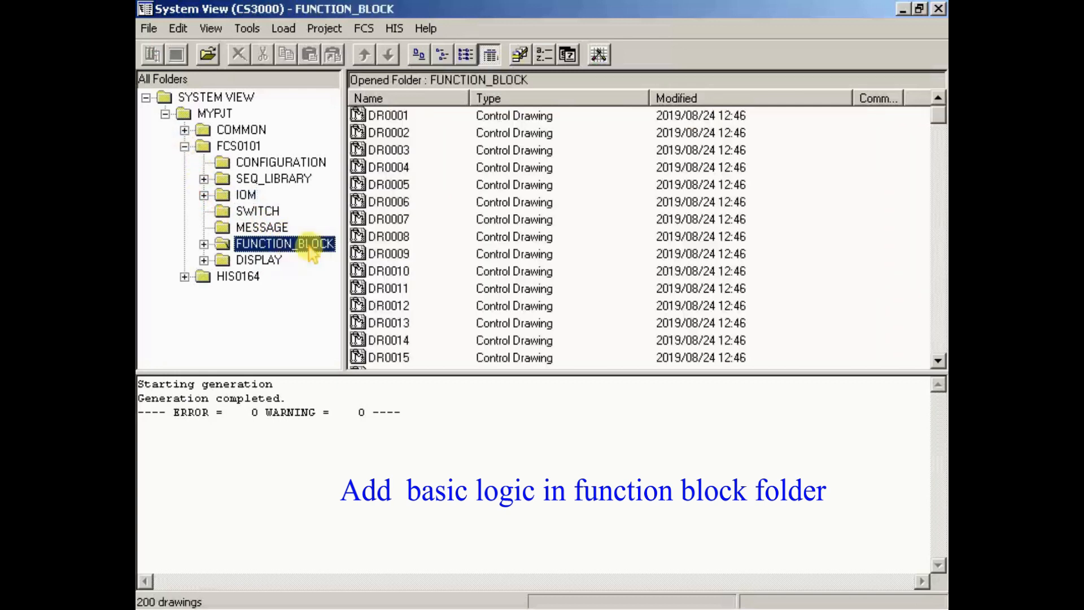
pyautogui.click(409, 118)
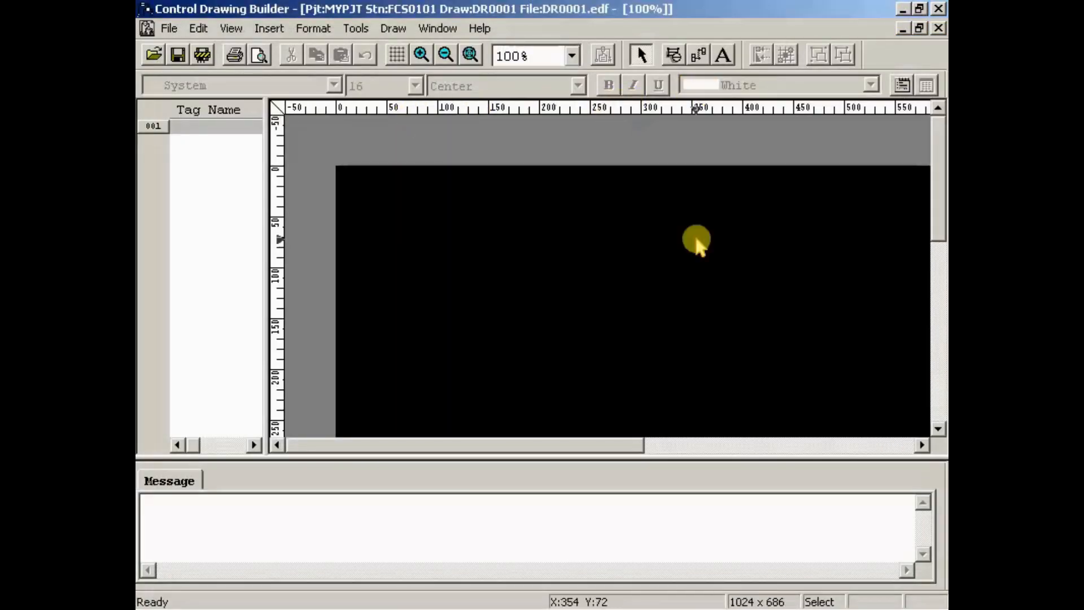
# - Place a PID function block at about X 457, Y 197 in drawing DR0001 and give it the tag name TCV5001
pyautogui.moveTo(629, 445); pyautogui.dragTo(711, 452)
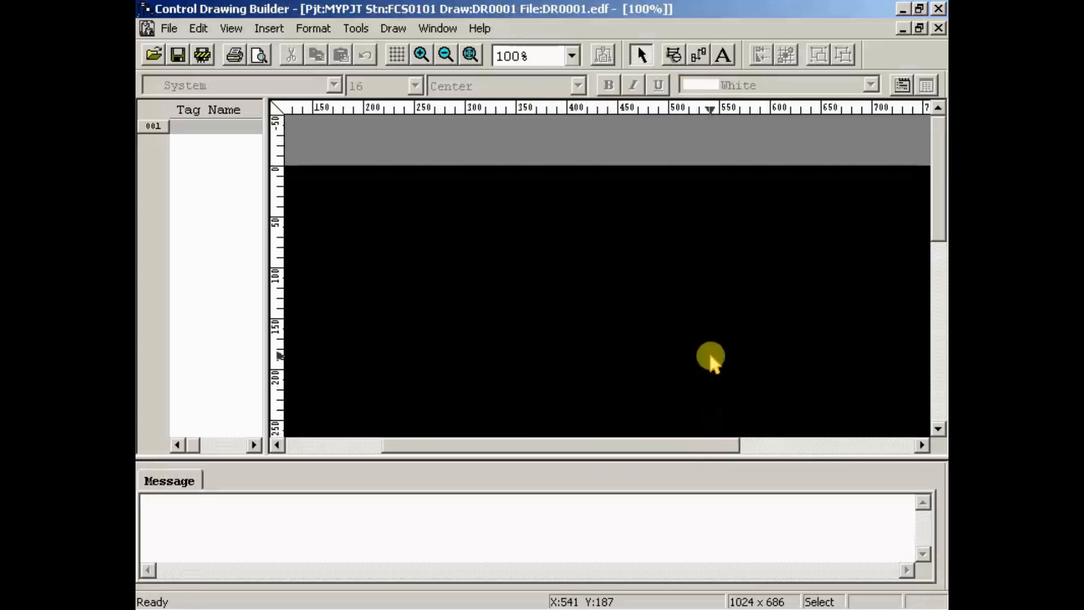
pyautogui.click(672, 54)
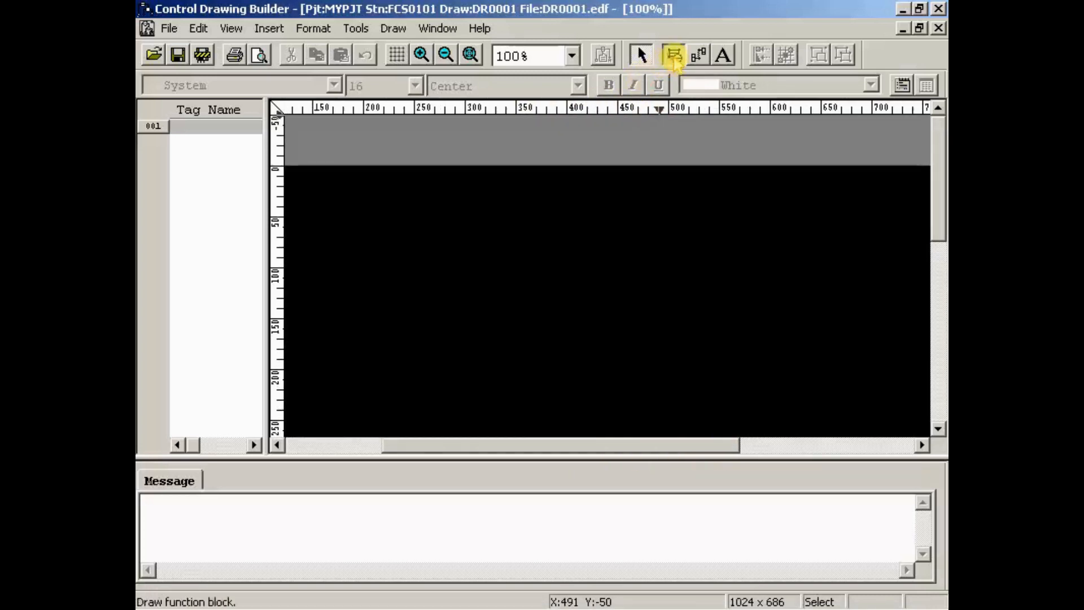
pyautogui.doubleClick(666, 174)
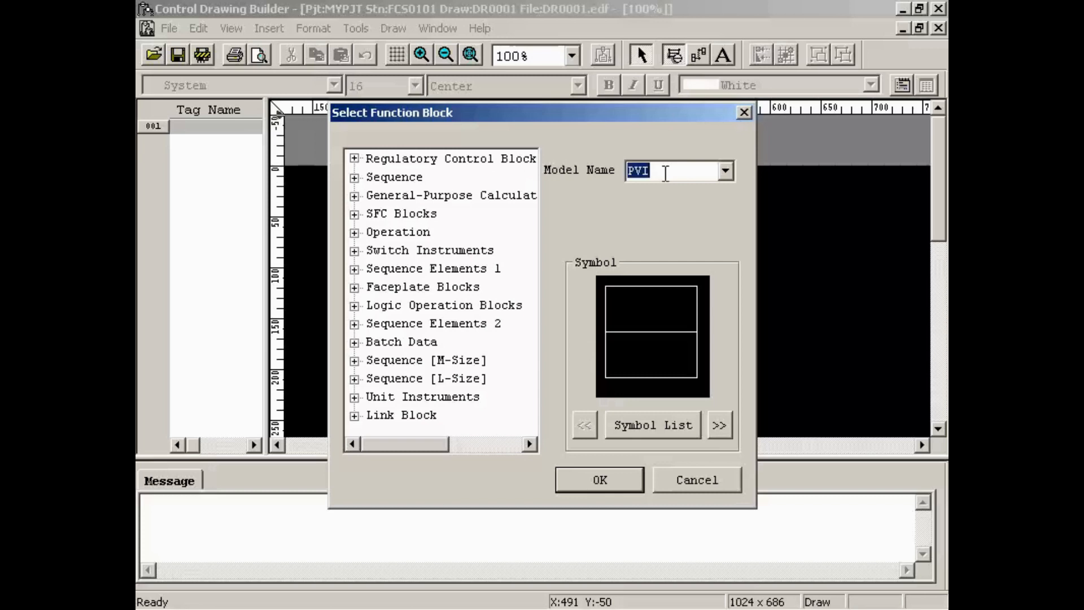
pyautogui.write('PID')
pyautogui.click(602, 479)
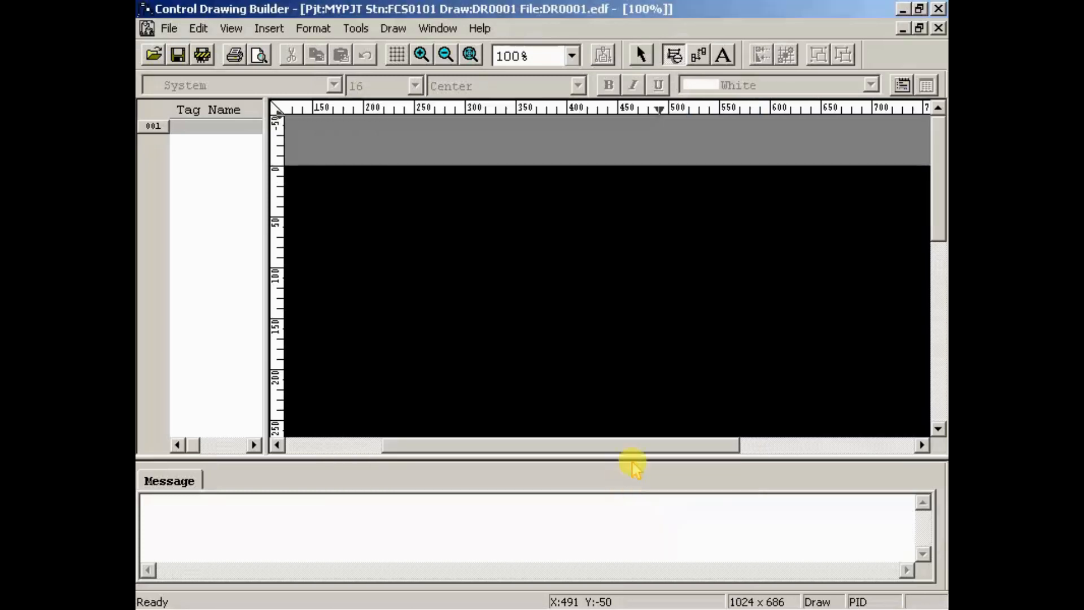
pyautogui.click(628, 362)
pyautogui.write('TCV5001')
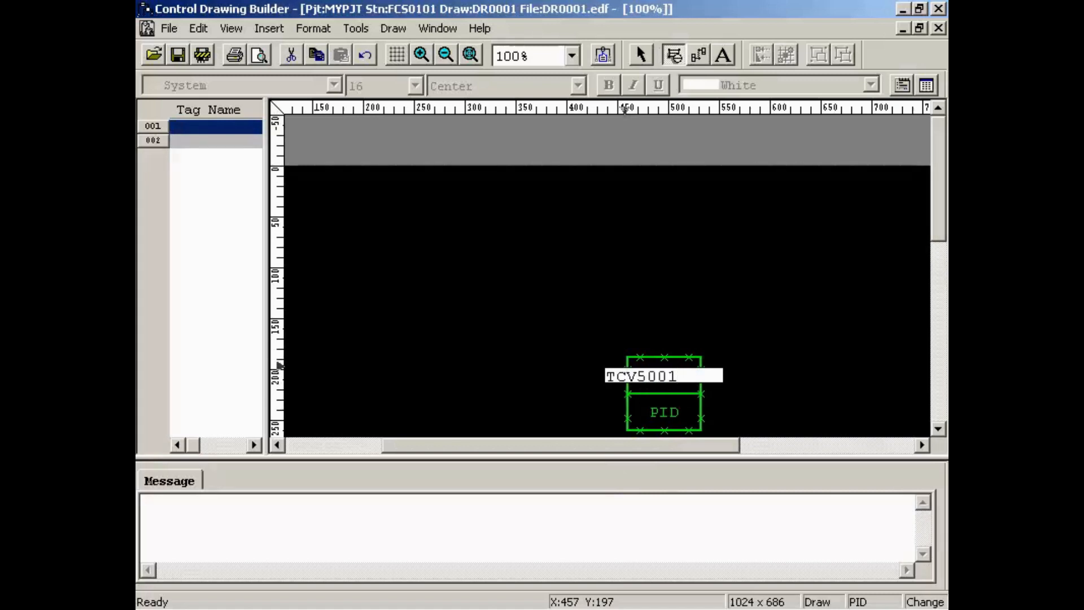
pyautogui.press('Return')
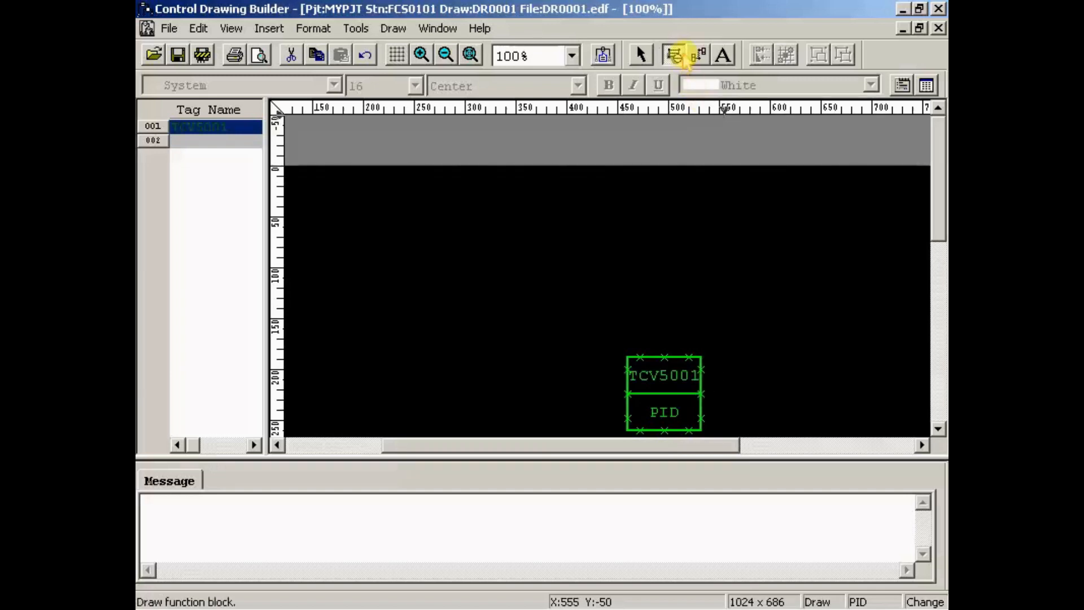
# - Place two PIO link blocks in the drawing, one on the left and one on the right of the PID block TCV5001
pyautogui.click(673, 55)
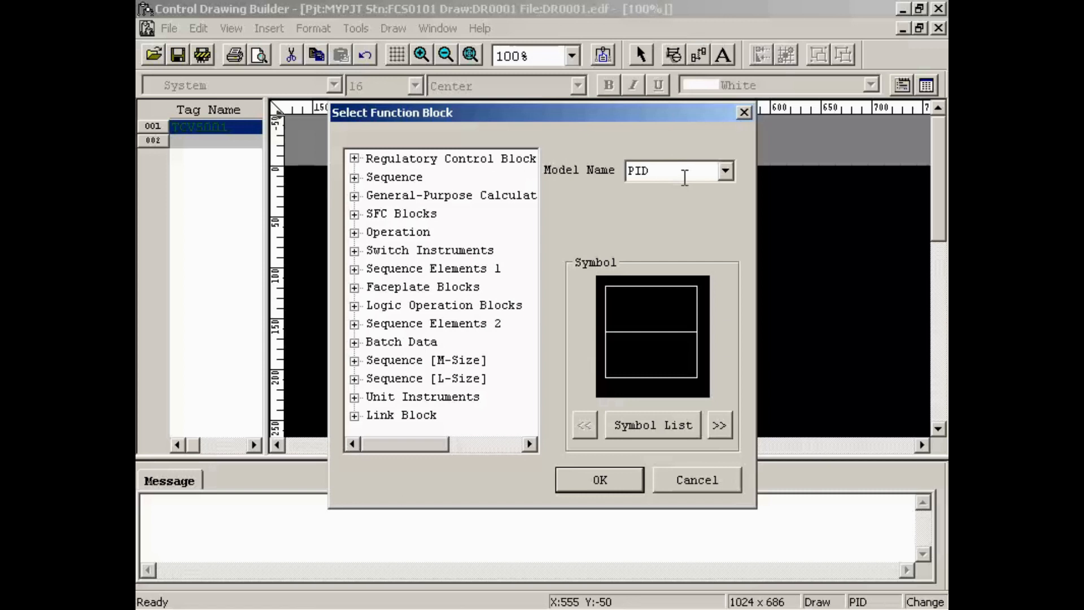
pyautogui.click(355, 415)
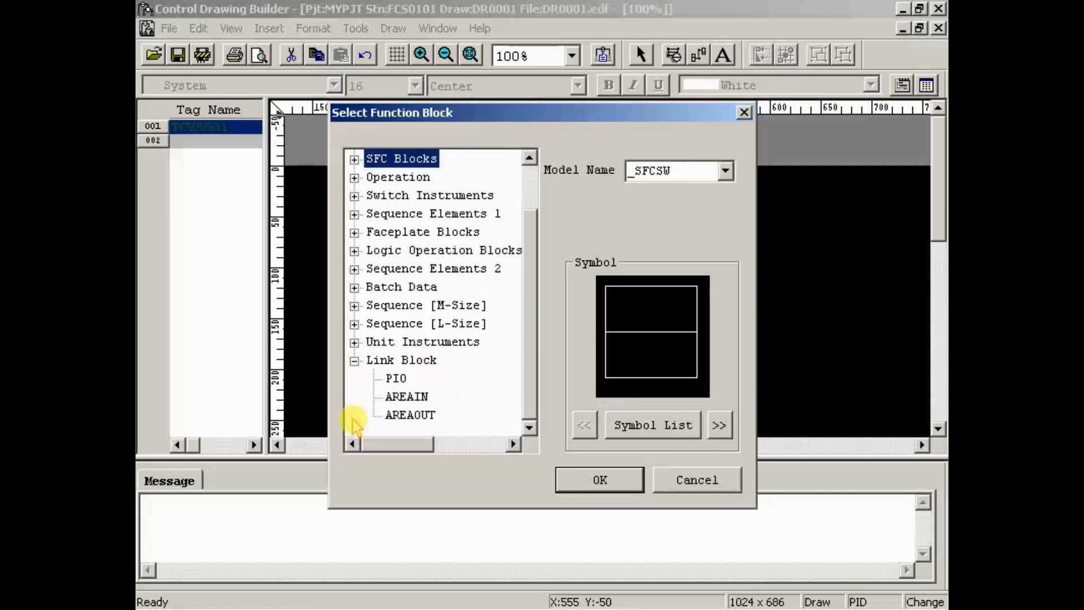
pyautogui.click(396, 379)
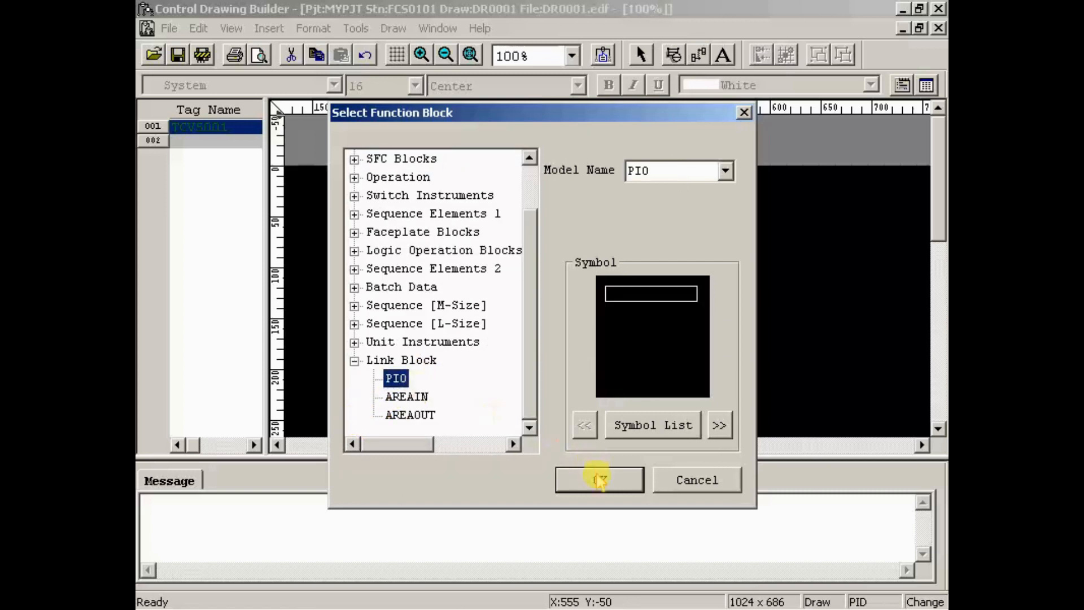
pyautogui.click(599, 480)
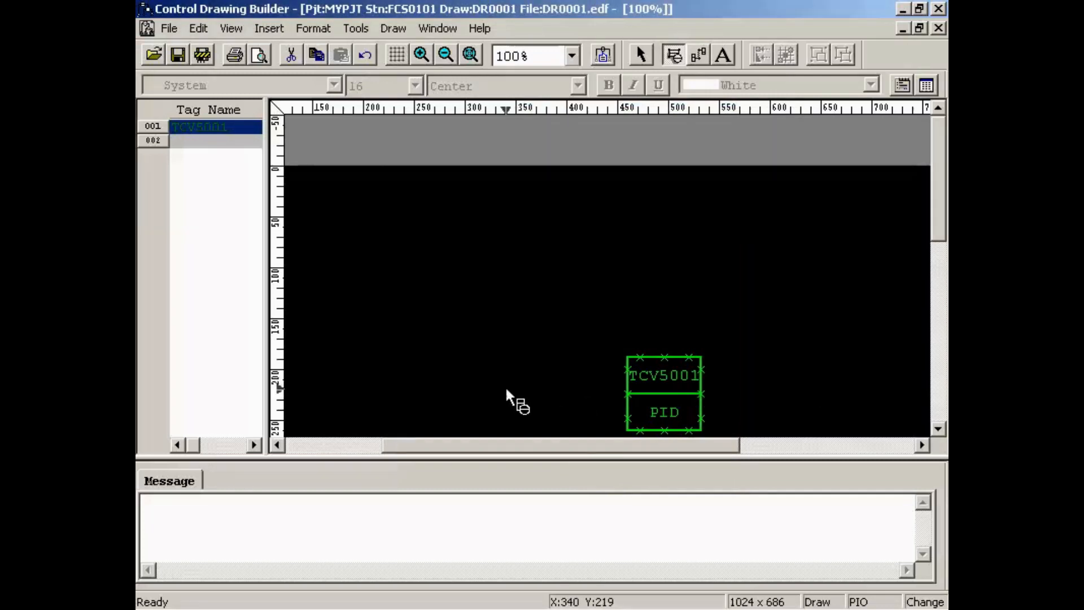
pyautogui.click(543, 398)
pyautogui.click(817, 398)
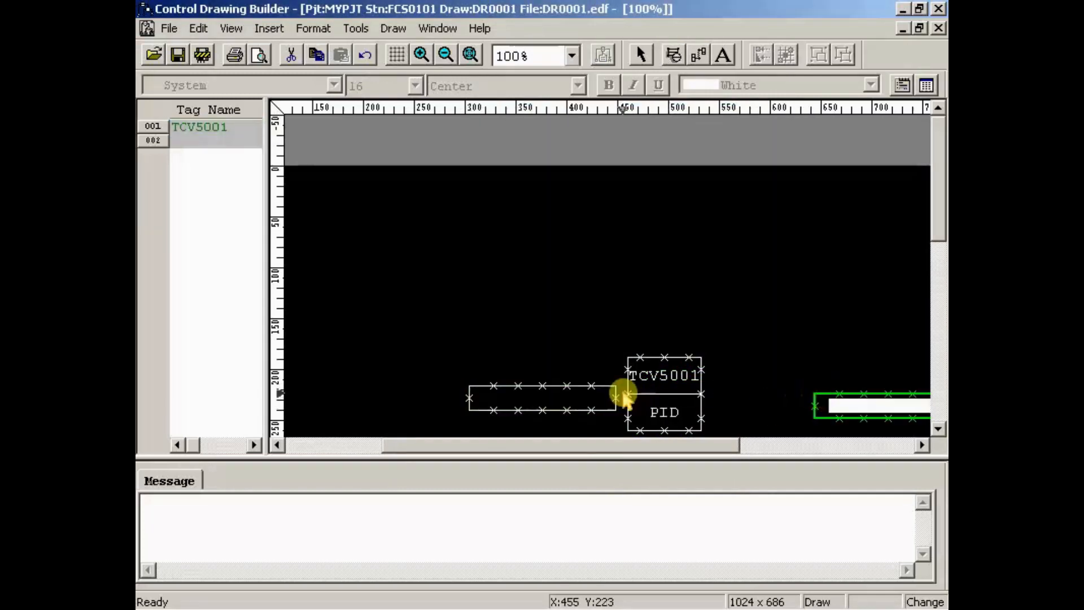
# - Move the left PIO link block further left to leave a gap before the PID block TCV5001
pyautogui.click(641, 55)
pyautogui.click(545, 399)
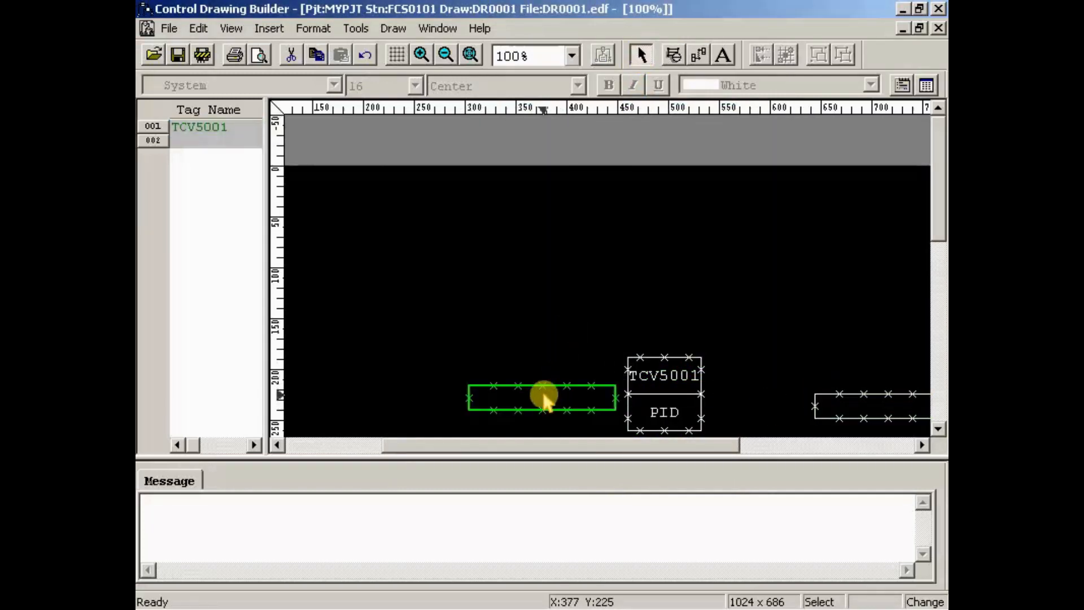
pyautogui.moveTo(544, 395); pyautogui.dragTo(464, 385)
pyautogui.click(488, 389)
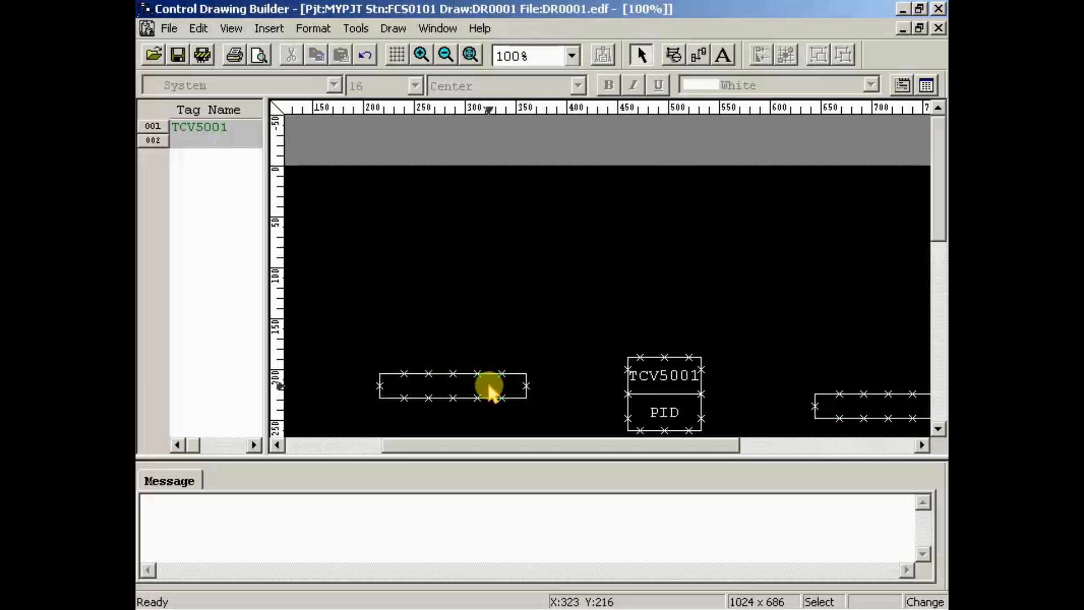
# - Set the connection information of the PIO link block before the PID block to %%TCV5001 and copy that text
pyautogui.moveTo(354, 356); pyautogui.dragTo(559, 300)
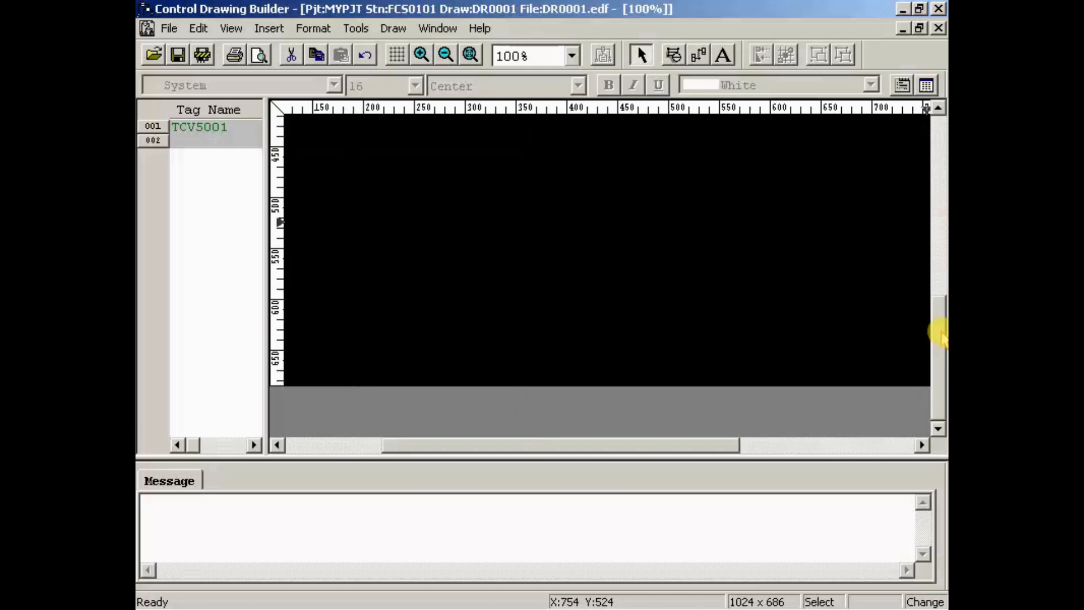
pyautogui.moveTo(940, 337); pyautogui.dragTo(939, 212)
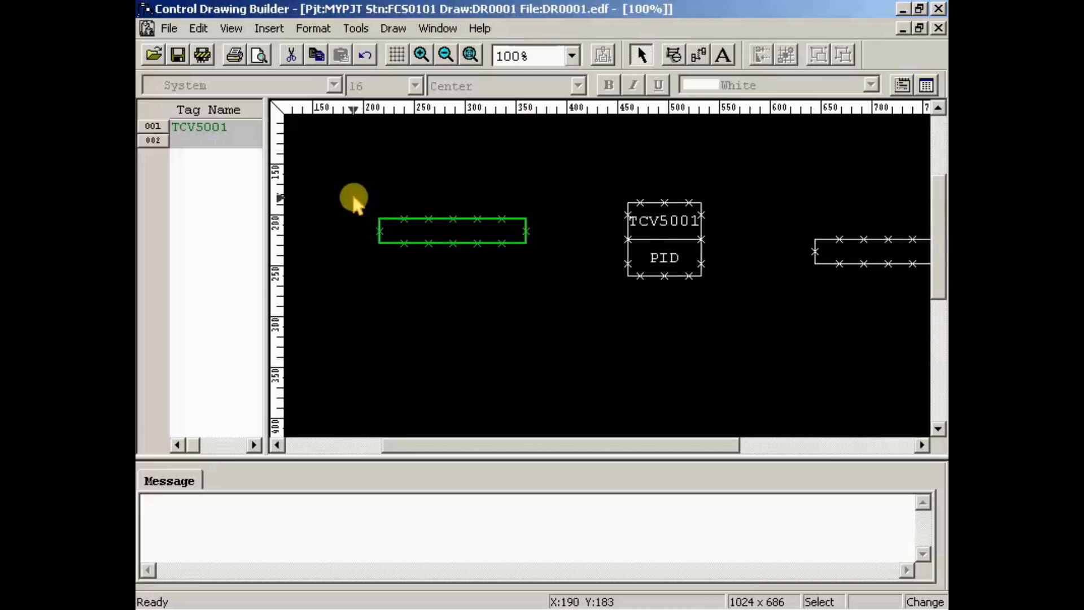
pyautogui.moveTo(350, 195); pyautogui.dragTo(556, 270)
pyautogui.rightClick(506, 237)
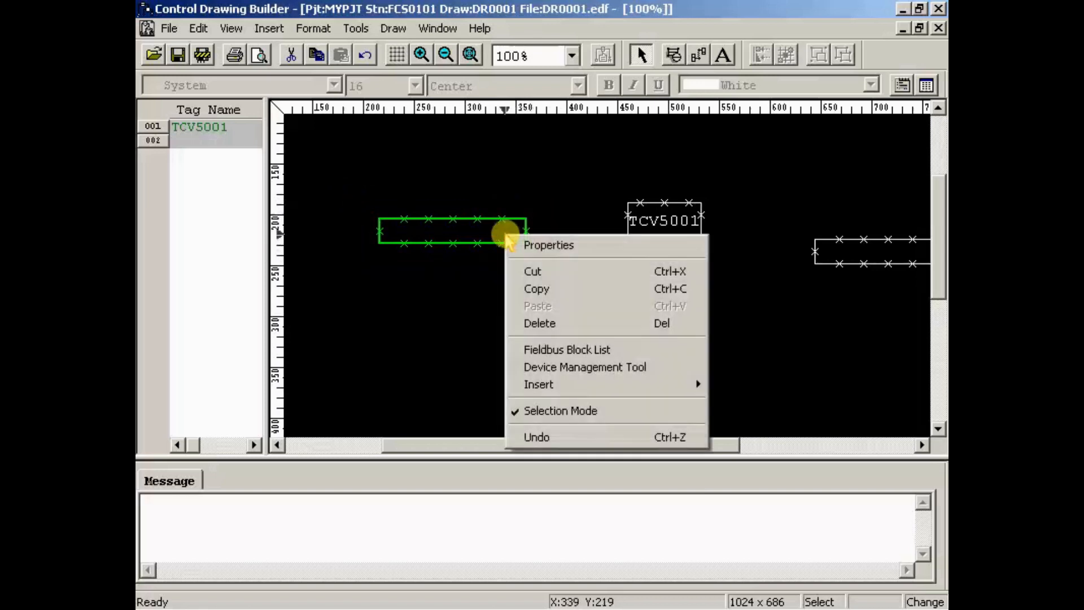
pyautogui.click(528, 245)
pyautogui.click(490, 170)
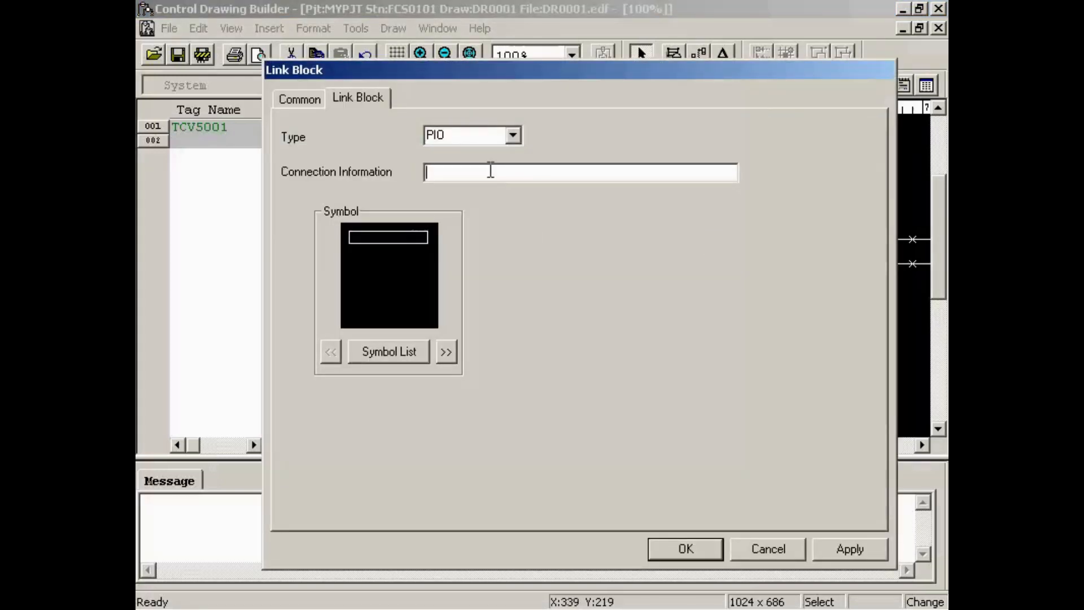
pyautogui.write('%%TCV5001')
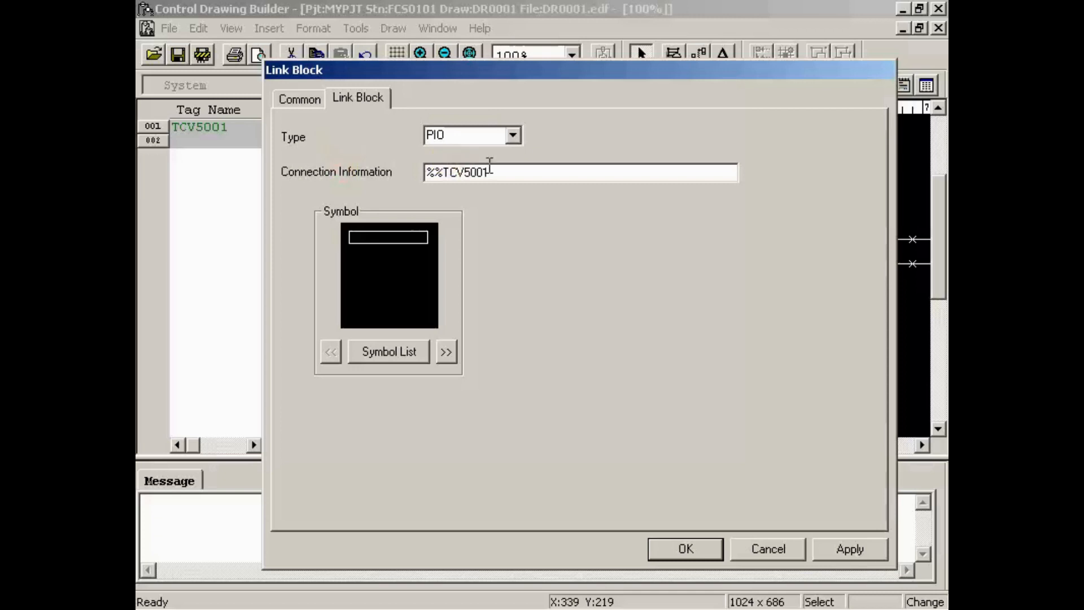
pyautogui.moveTo(497, 169); pyautogui.dragTo(400, 169)
pyautogui.rightClick(455, 169)
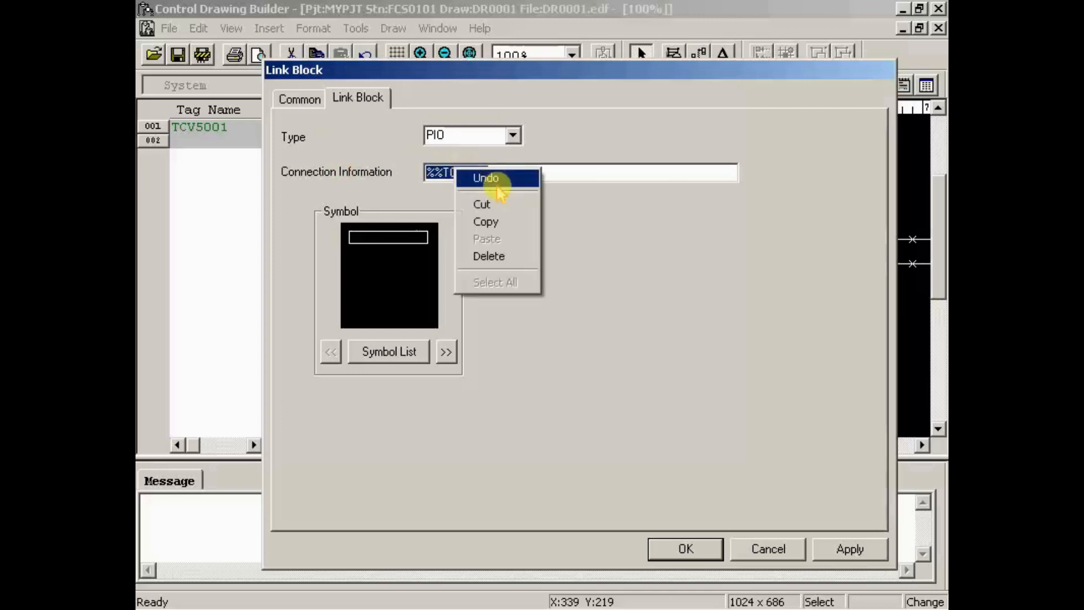
pyautogui.click(512, 223)
pyautogui.click(686, 550)
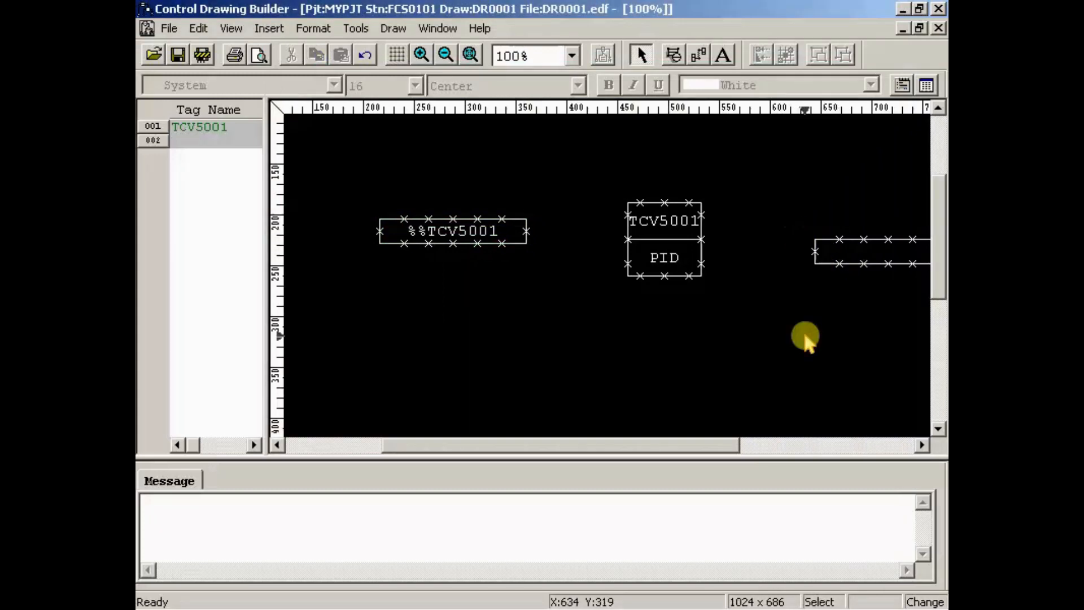
# - Paste %%TCV5001 as the connection information of the PIO link block after the PID block
pyautogui.moveTo(709, 443); pyautogui.dragTo(762, 452)
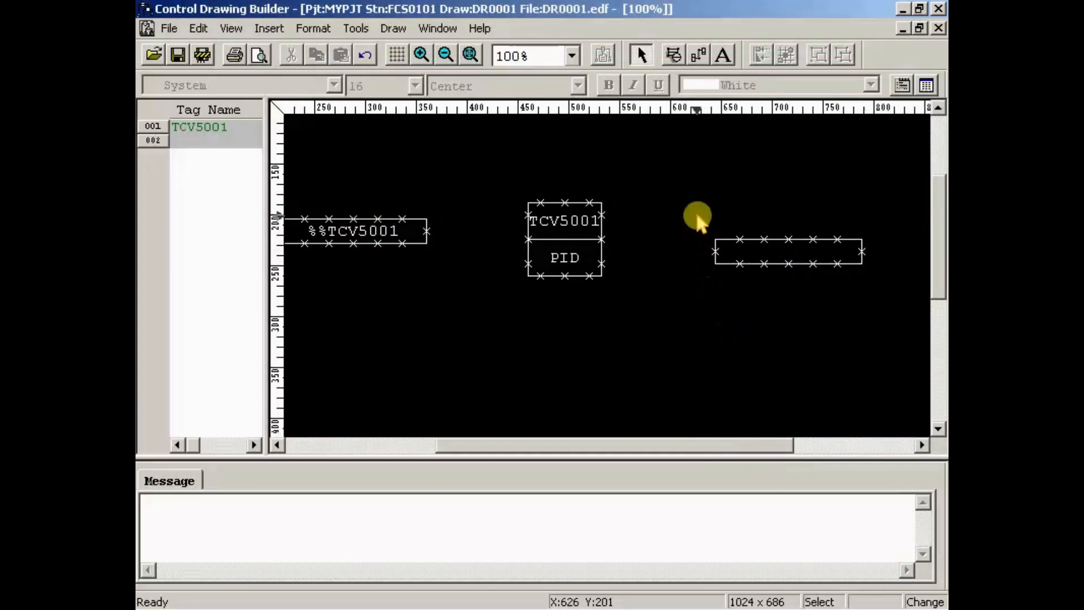
pyautogui.moveTo(699, 213); pyautogui.dragTo(886, 299)
pyautogui.rightClick(794, 248)
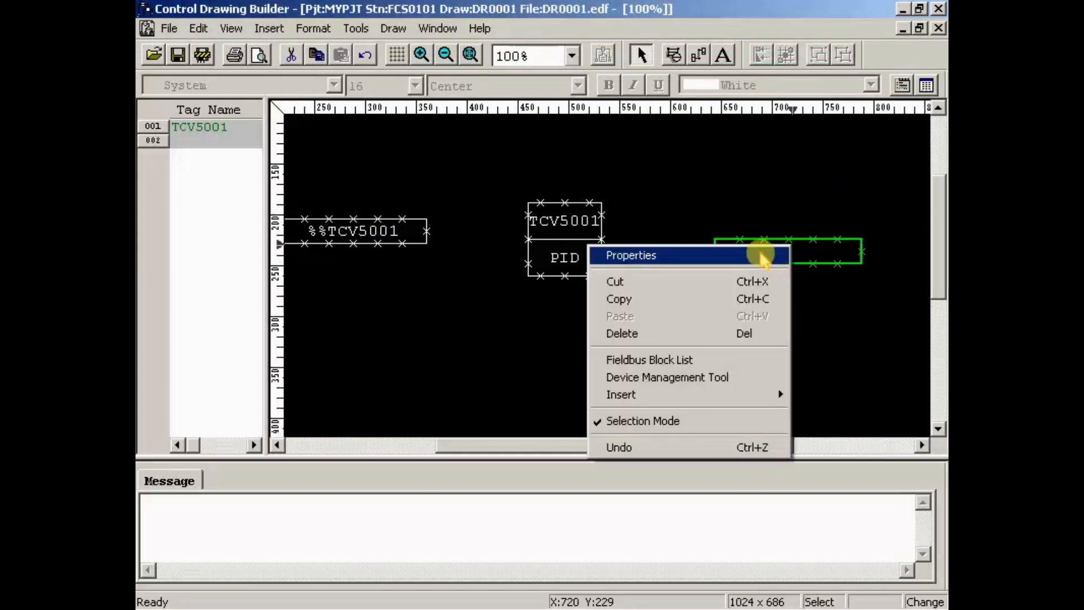
pyautogui.click(757, 254)
pyautogui.rightClick(468, 175)
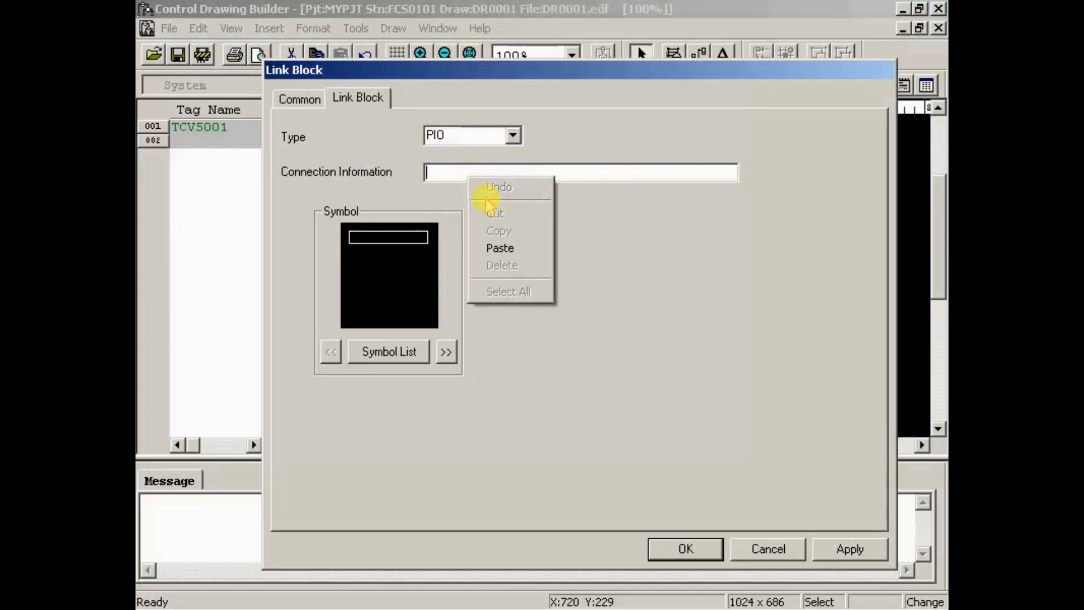
pyautogui.click(516, 246)
pyautogui.click(686, 549)
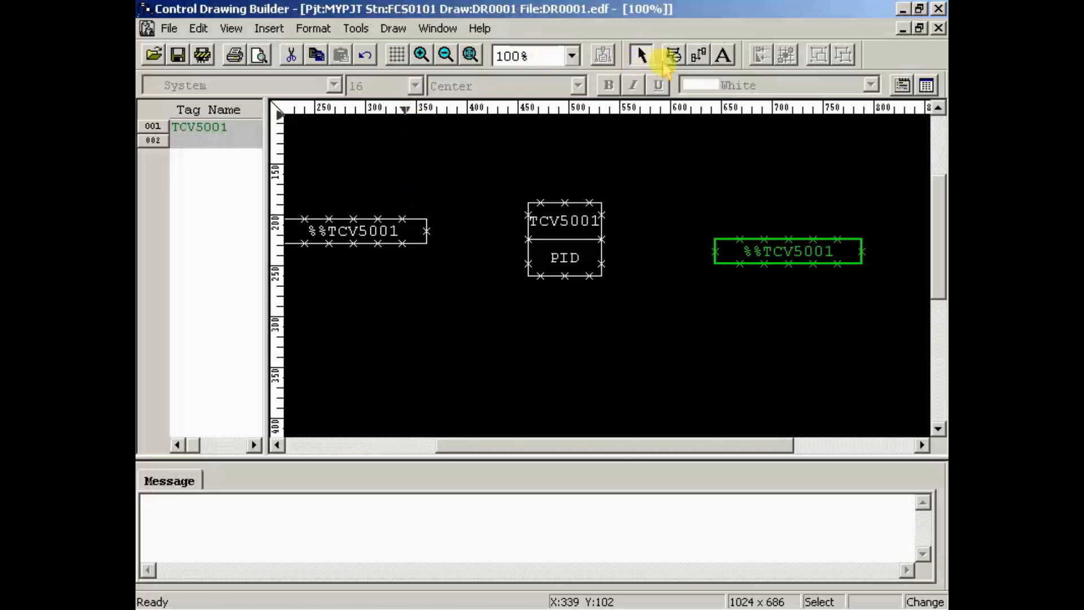
# - Try to wire the %%TCV5001 link block to the input side of the PID block
pyautogui.click(699, 55)
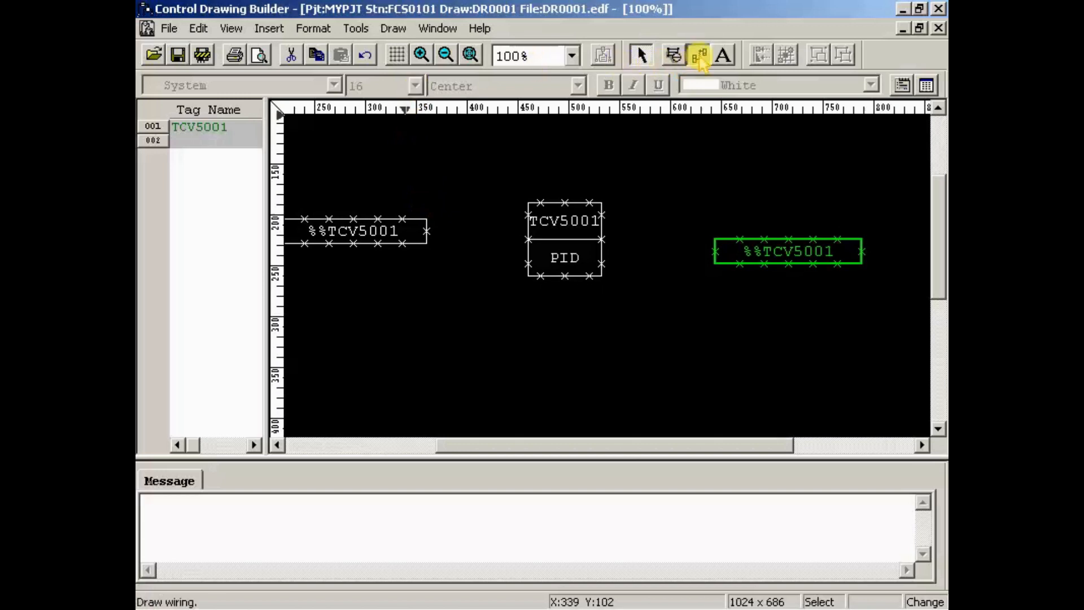
pyautogui.click(427, 232)
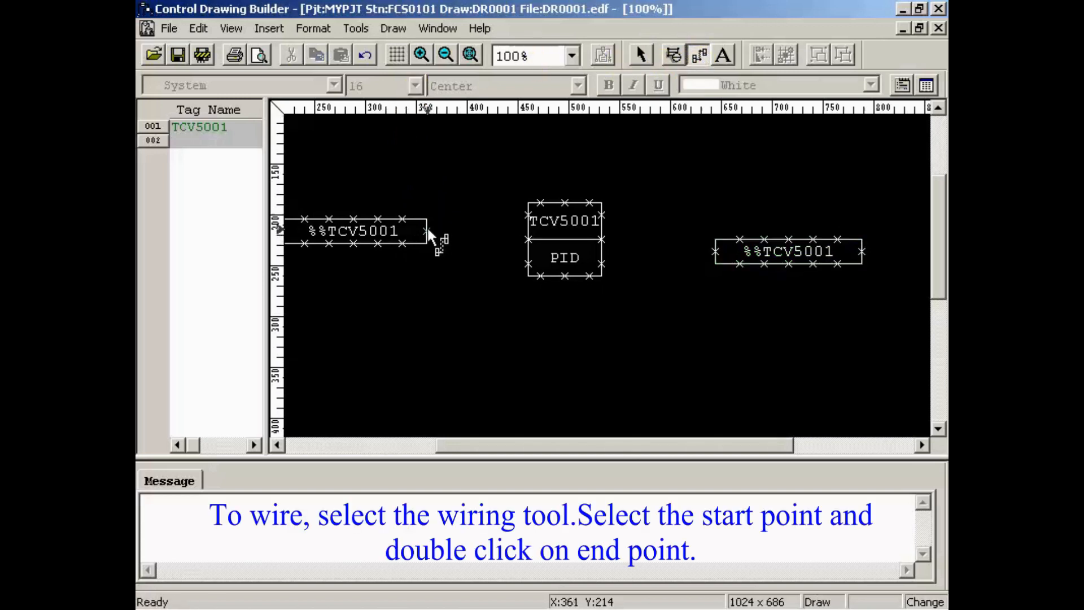
pyautogui.click(529, 240)
pyautogui.doubleClick(431, 232)
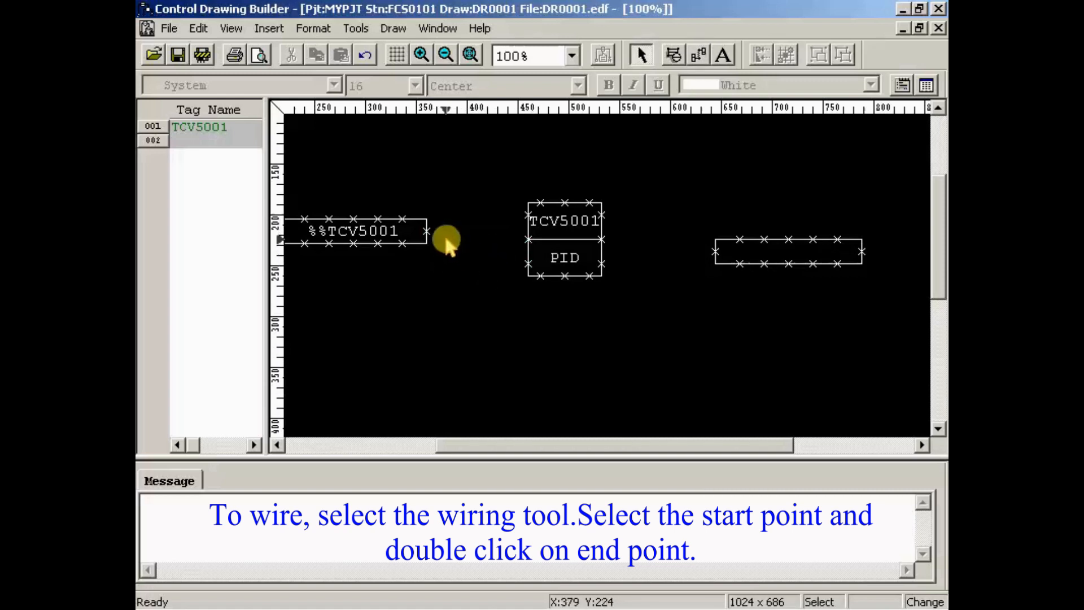
# - Wire the %%TCV5001 link block to the PID block's IN terminal and its OUT terminal to the blank link block
pyautogui.click(700, 56)
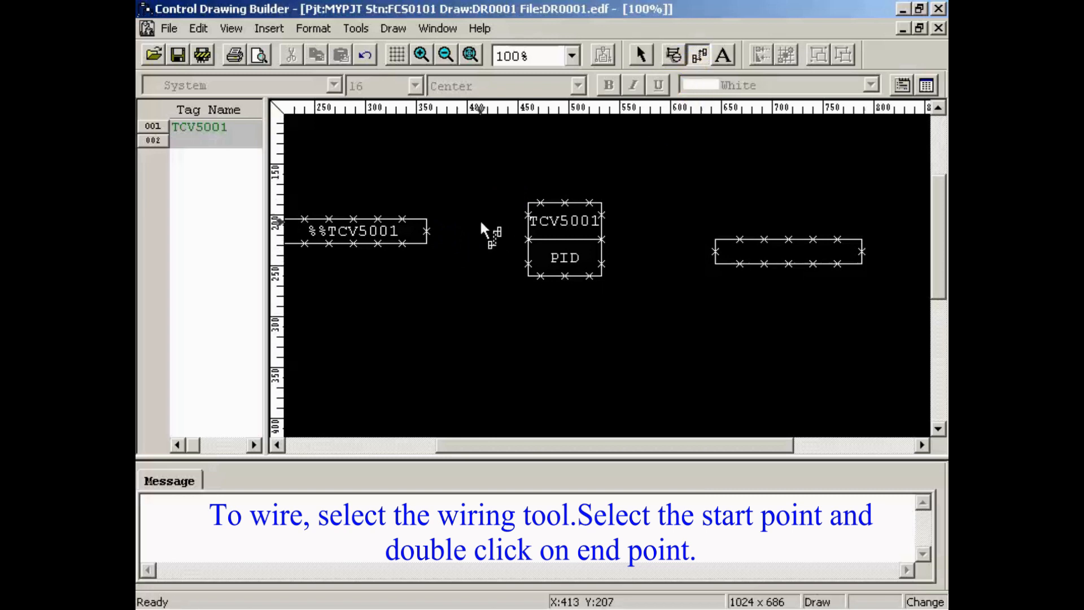
pyautogui.click(426, 231)
pyautogui.doubleClick(526, 237)
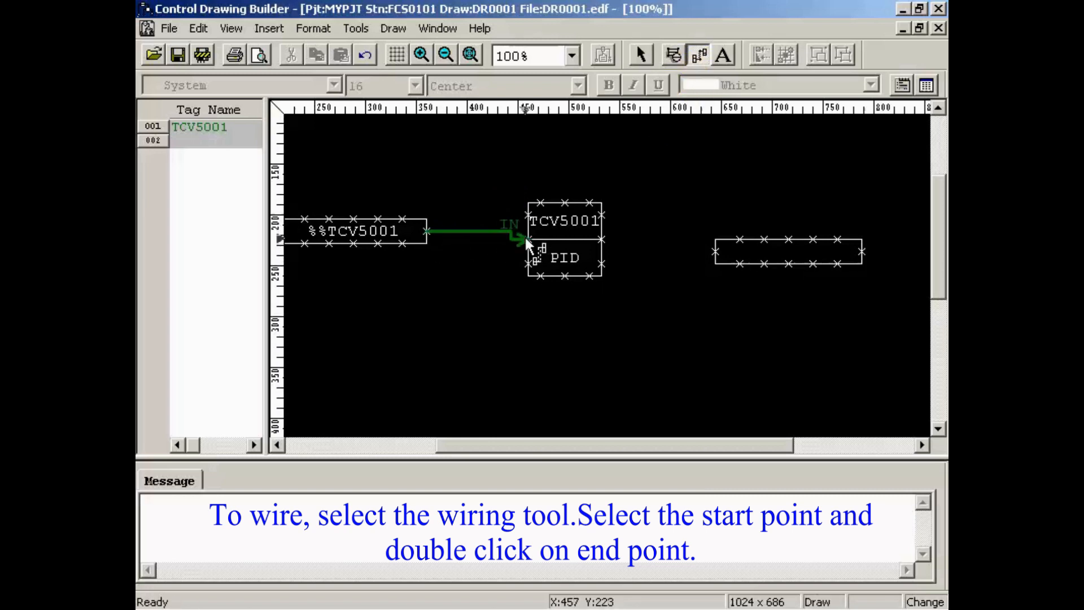
pyautogui.click(603, 238)
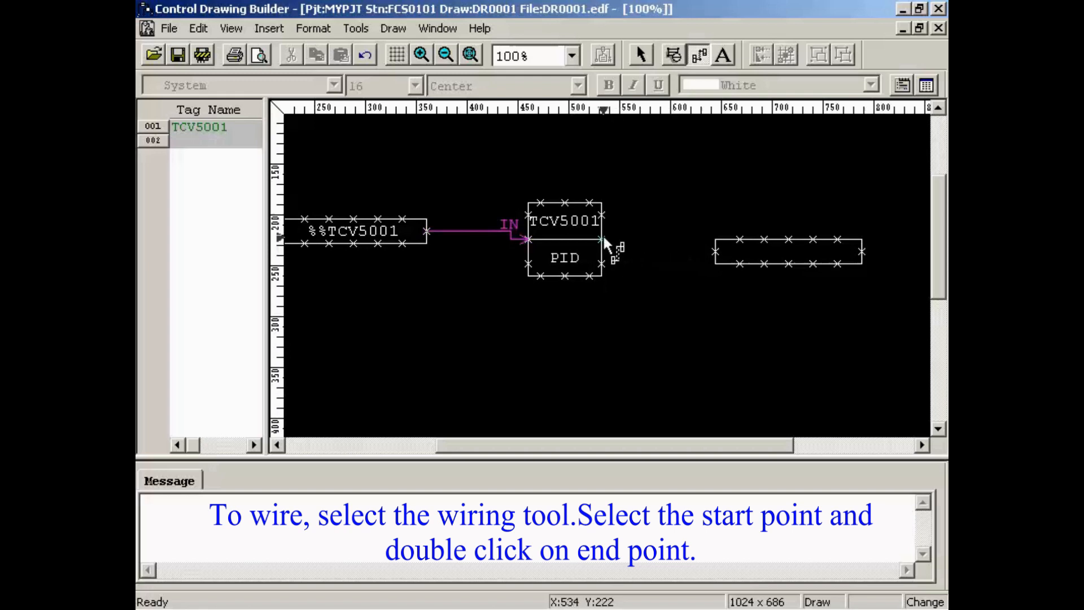
pyautogui.doubleClick(715, 251)
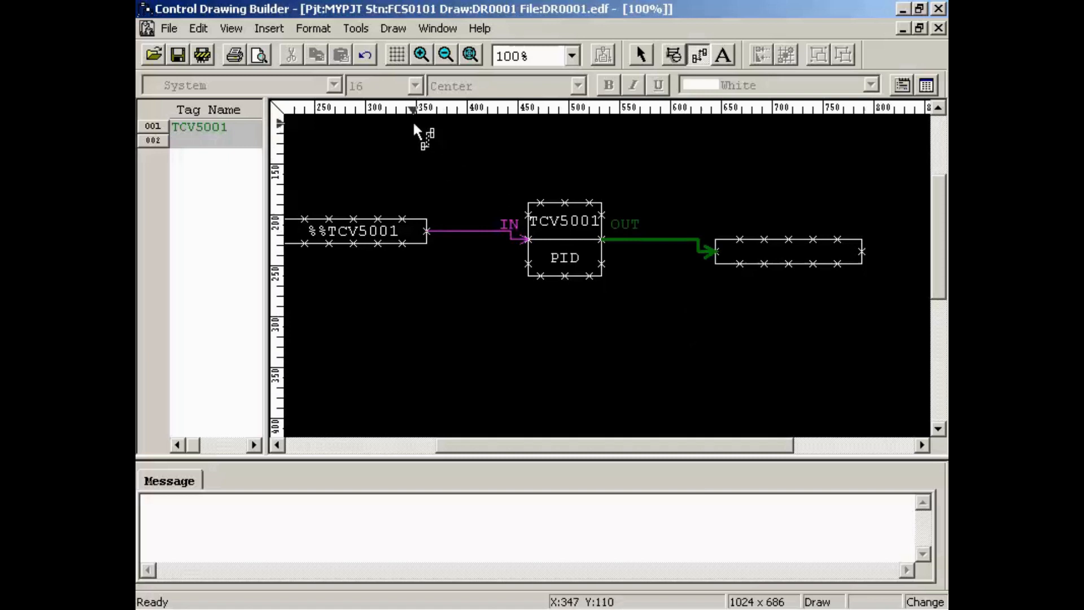
pyautogui.click(641, 56)
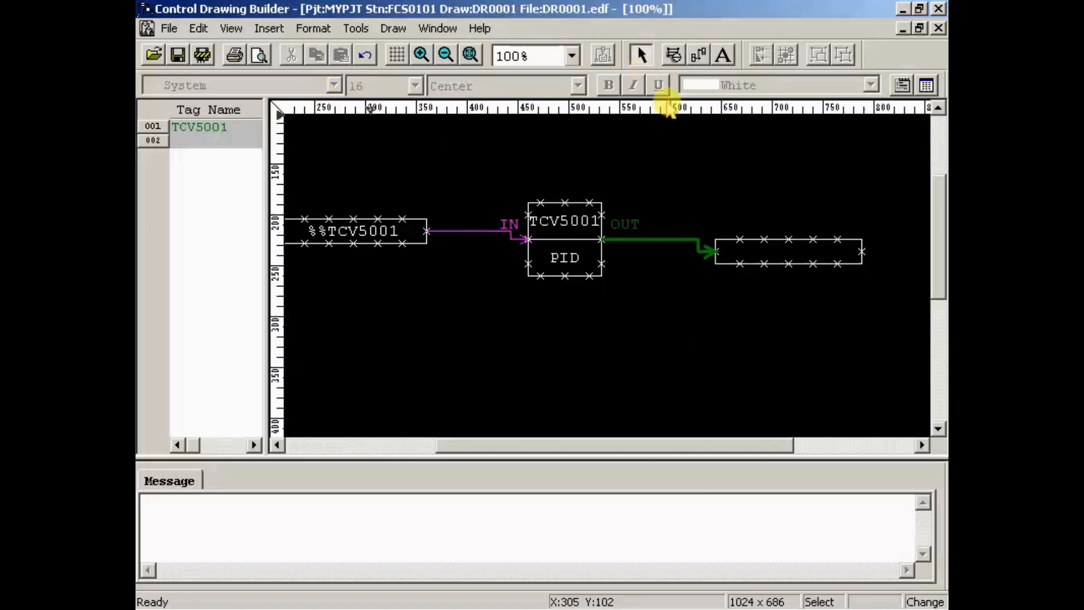
pyautogui.rightClick(771, 256)
pyautogui.click(751, 272)
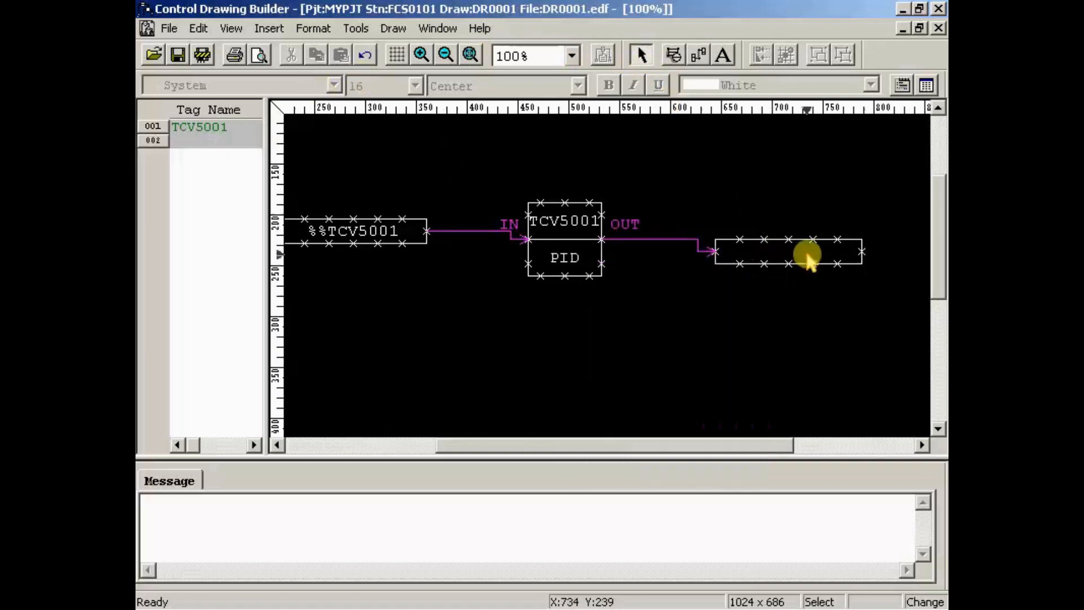
pyautogui.click(769, 549)
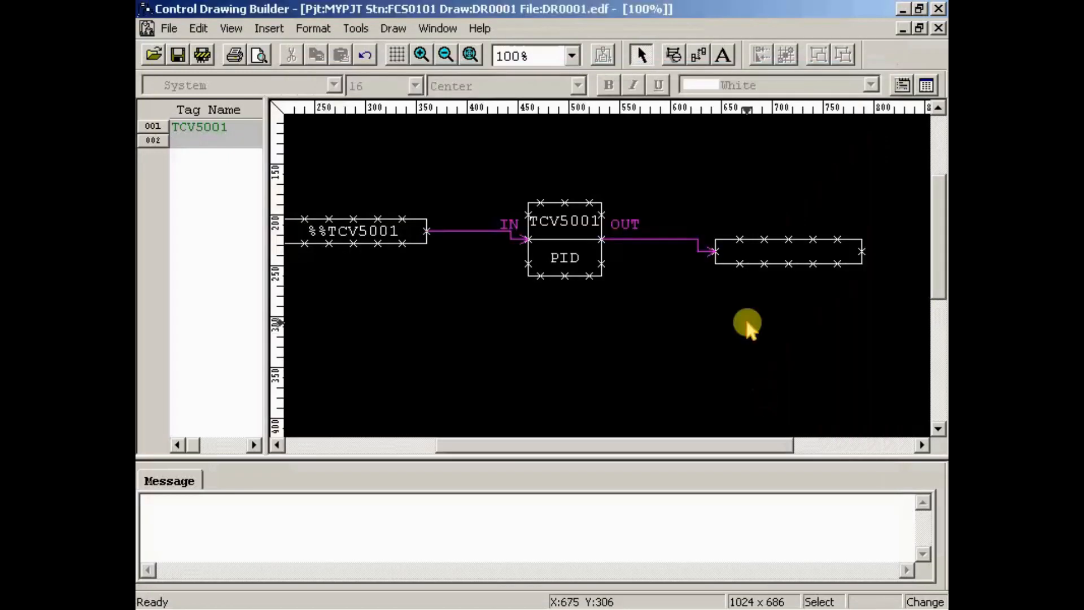
# - Set the connection information of the blank output link block to %%TCV5001 and apply it
pyautogui.moveTo(708, 200); pyautogui.dragTo(872, 300)
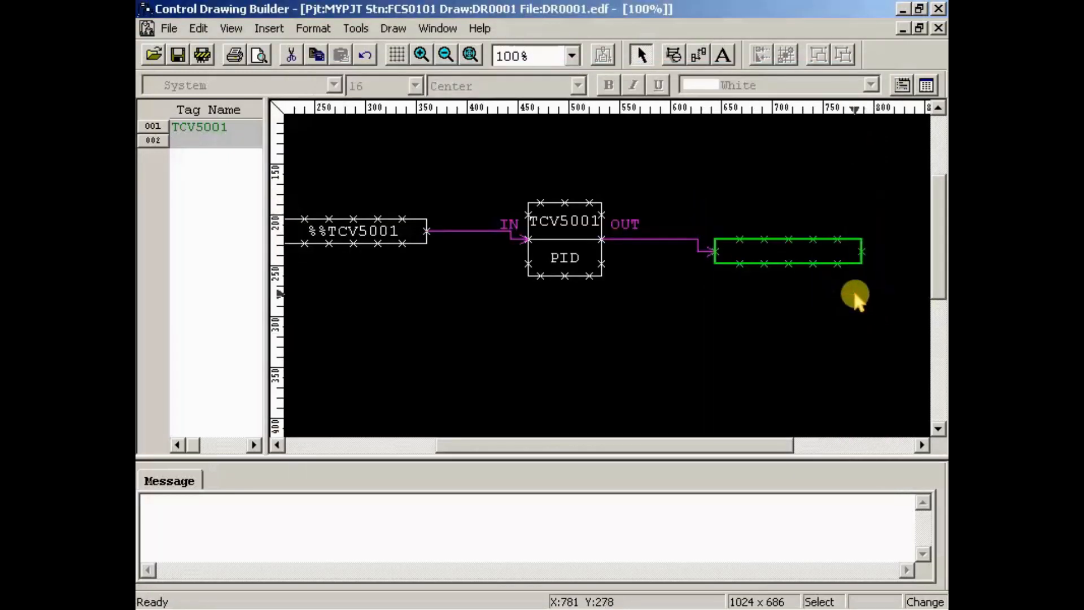
pyautogui.rightClick(821, 261)
pyautogui.click(786, 271)
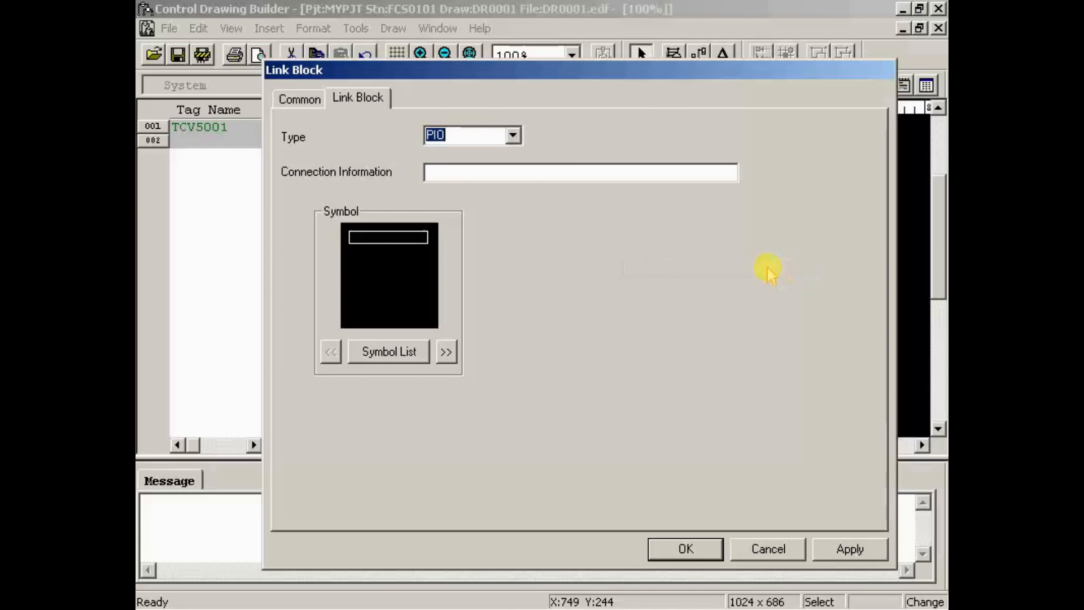
pyautogui.click(474, 172)
pyautogui.write('%%TCV5001')
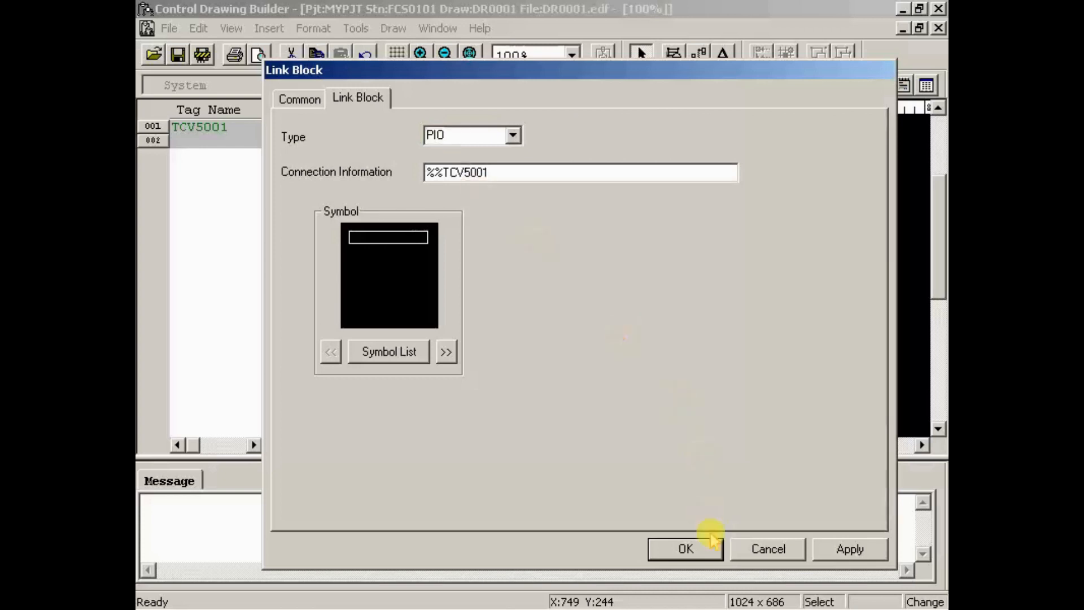
pyautogui.click(845, 551)
pyautogui.click(698, 551)
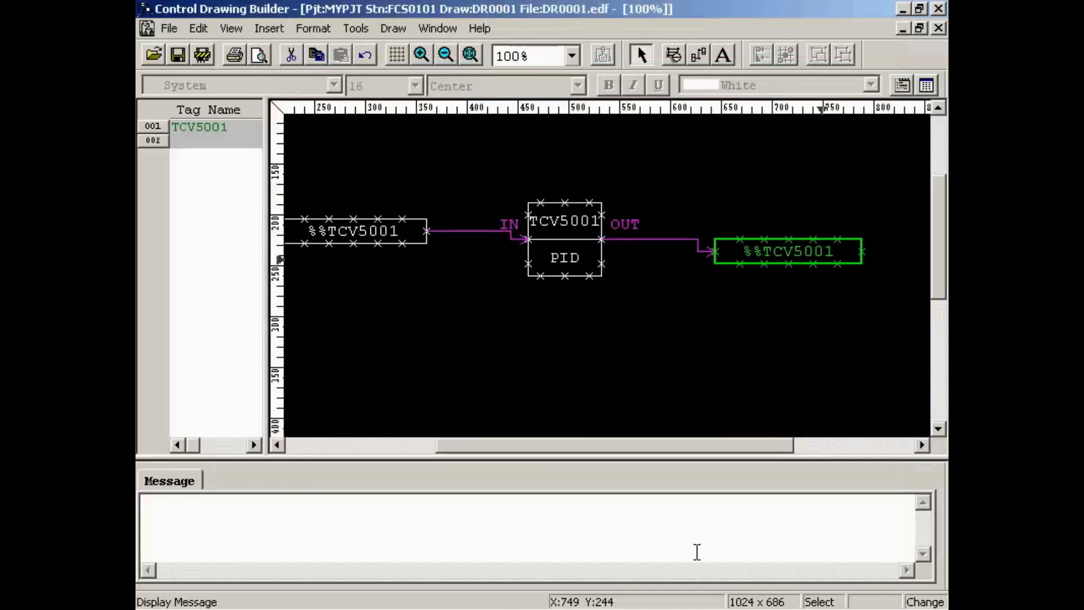
# - Save drawing DR0001, check the error and warning line in the message output, and close Control Drawing Builder
pyautogui.click(177, 55)
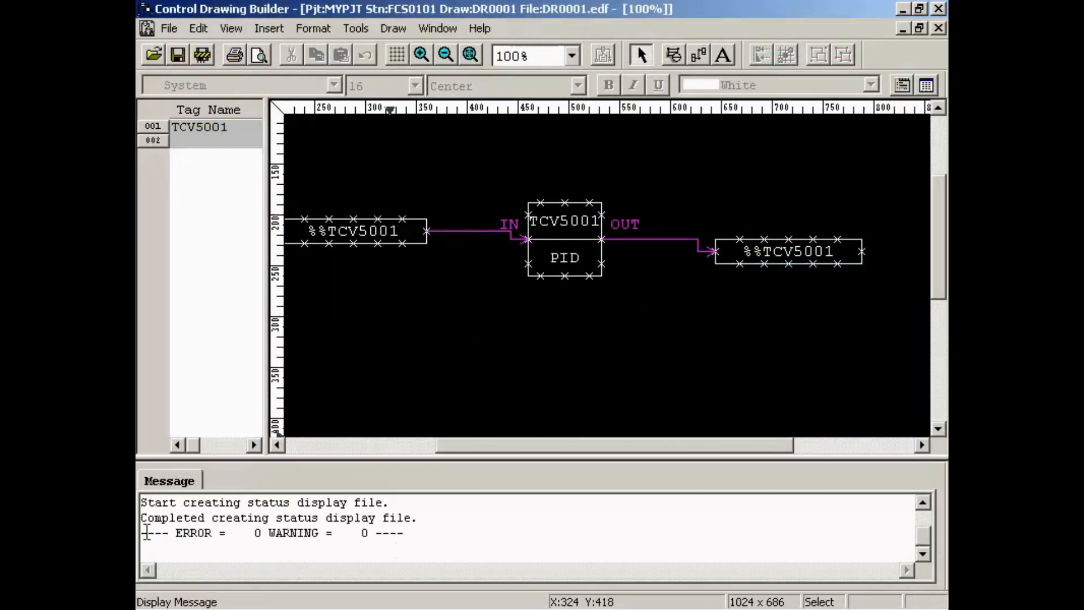
pyautogui.moveTo(147, 532); pyautogui.dragTo(448, 529)
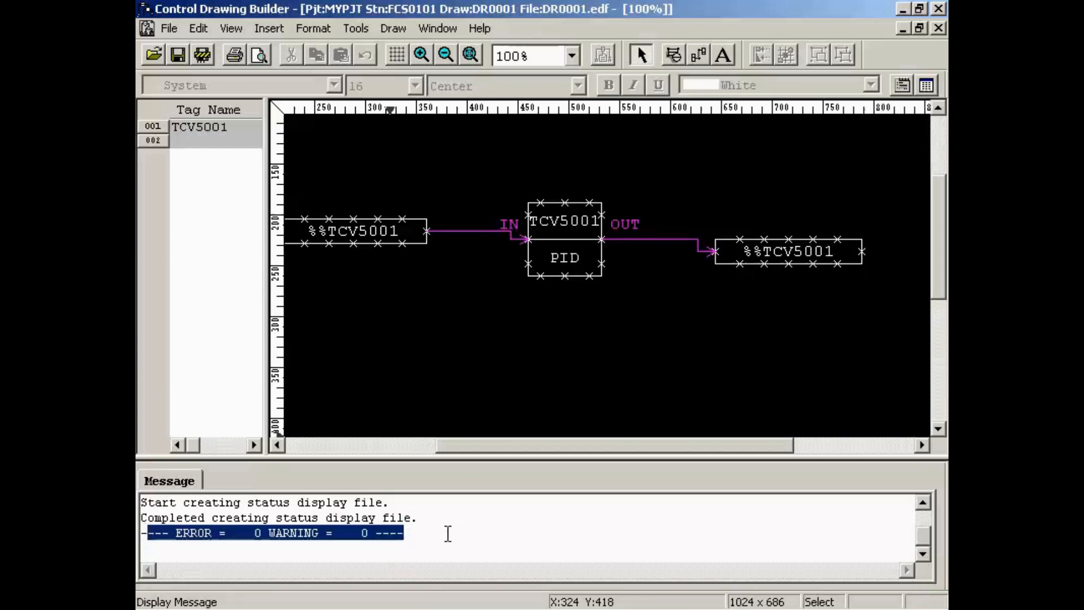
pyautogui.click(939, 9)
# - Collapse FCS0101 in System View and start the Test Function for that station
pyautogui.click(184, 146)
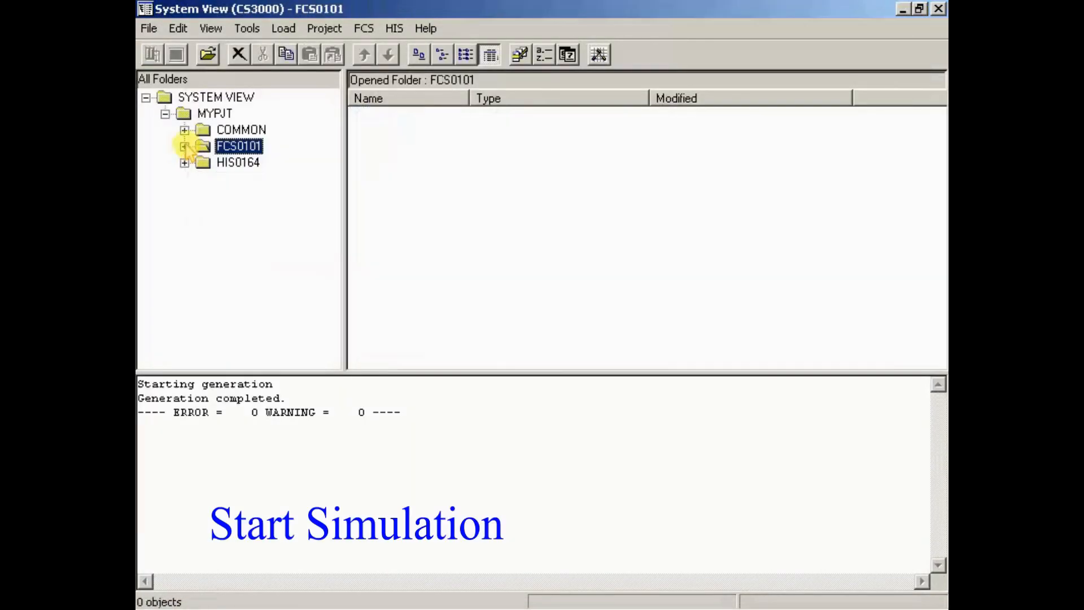
pyautogui.click(365, 28)
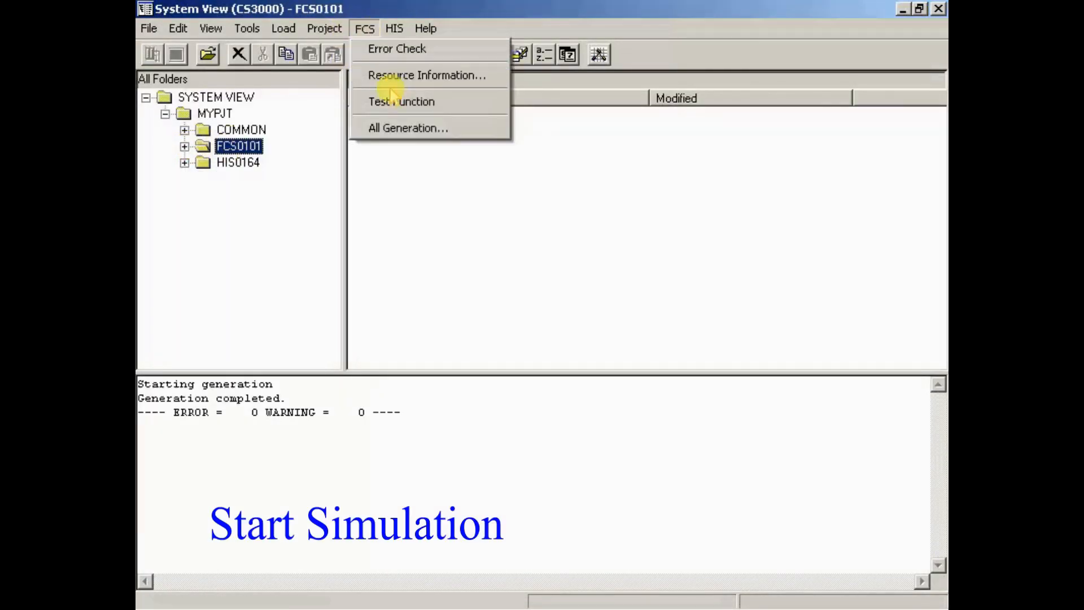
pyautogui.click(396, 101)
pyautogui.click(476, 406)
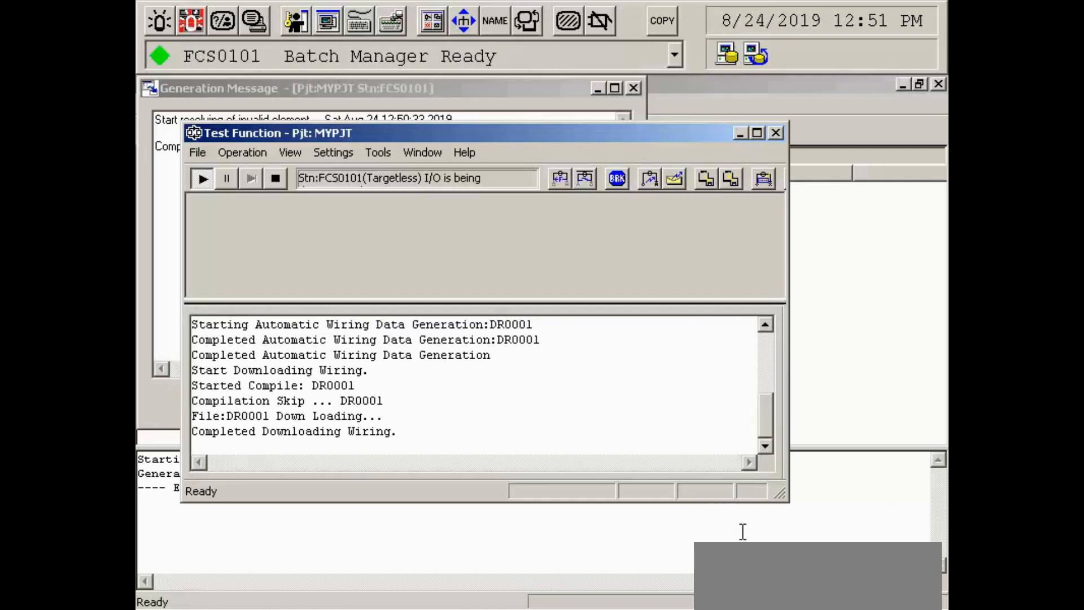
# - Open the wiring editor in Test Function and generate the automatic wiring data for drawing DR0001
pyautogui.click(560, 185)
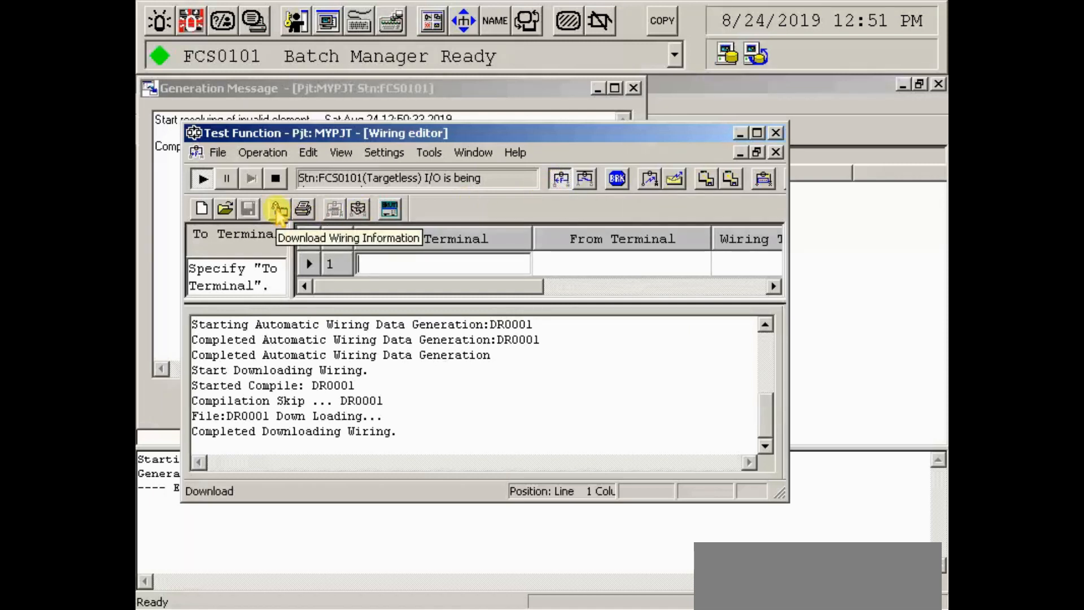
pyautogui.click(358, 210)
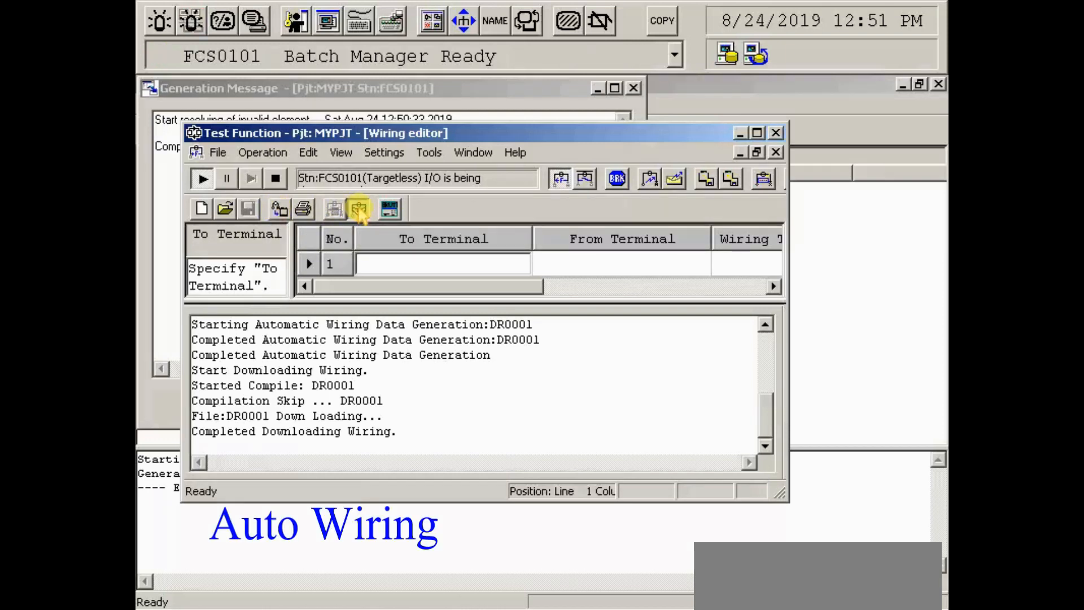
pyautogui.click(615, 265)
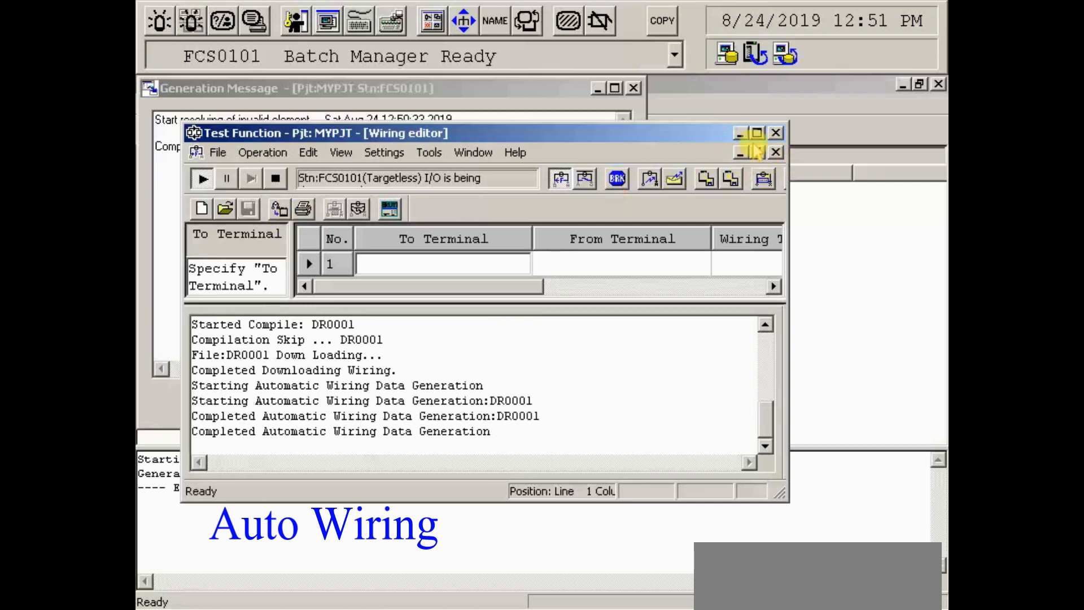
# - Minimize the Test Function window and call up the TCV5001 faceplate by its window name
pyautogui.click(739, 132)
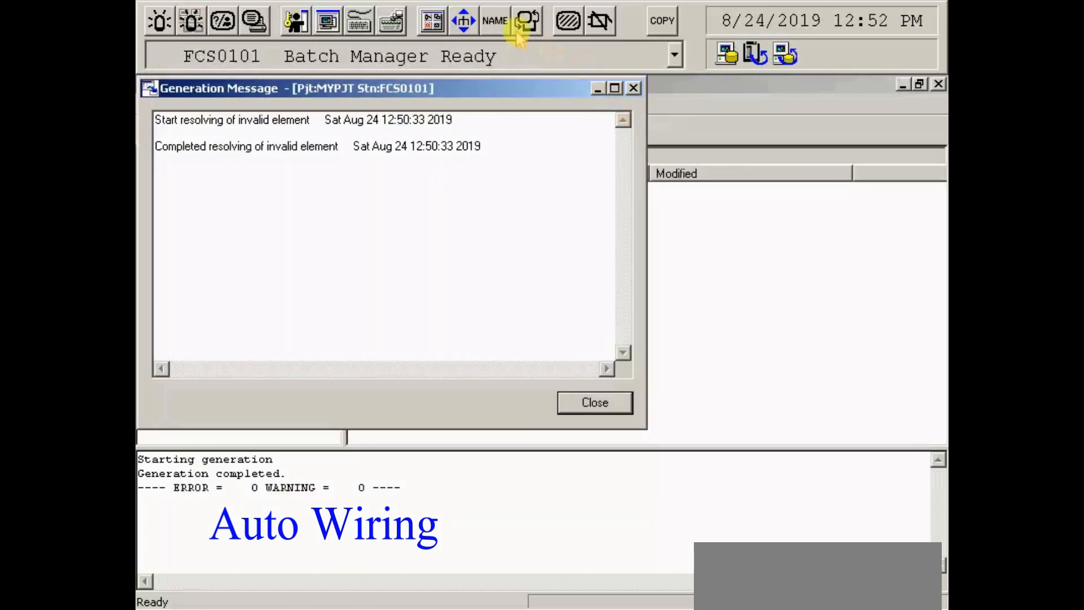
pyautogui.click(495, 21)
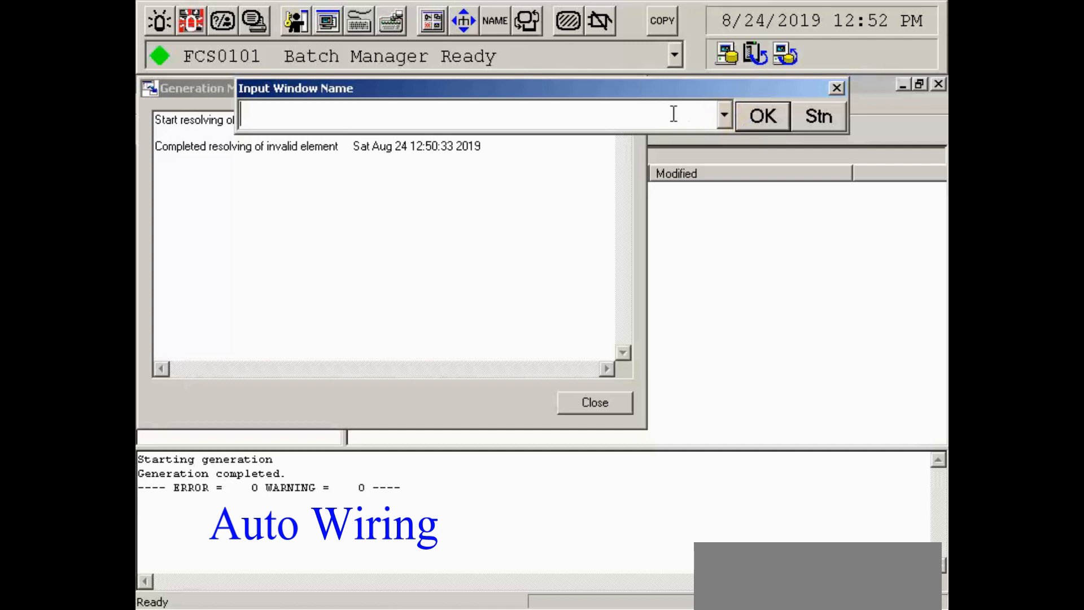
pyautogui.write('TCV')
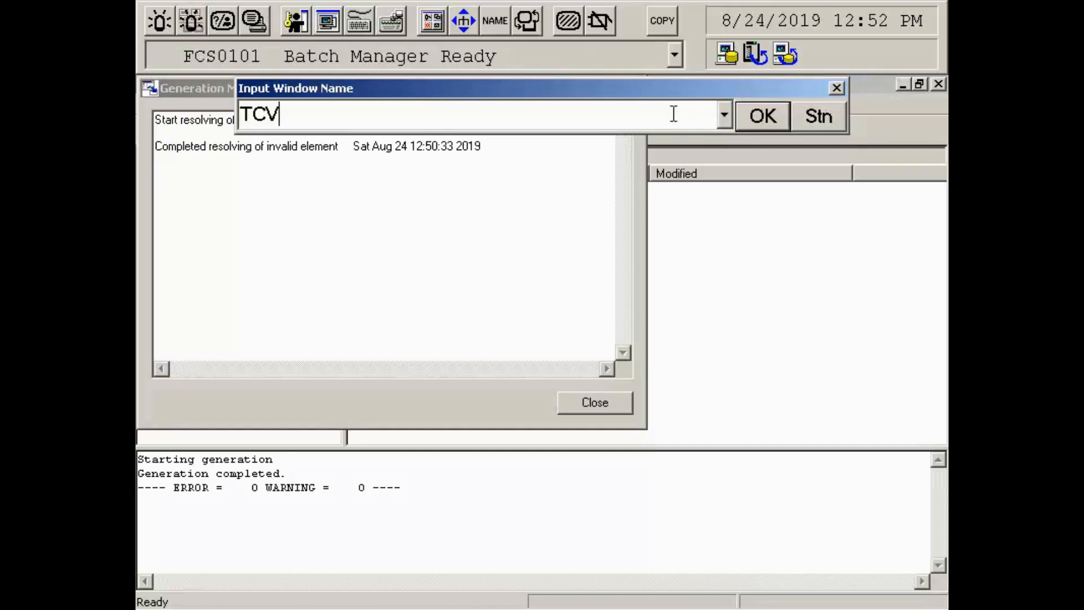
pyautogui.write('5001')
pyautogui.press('Return')
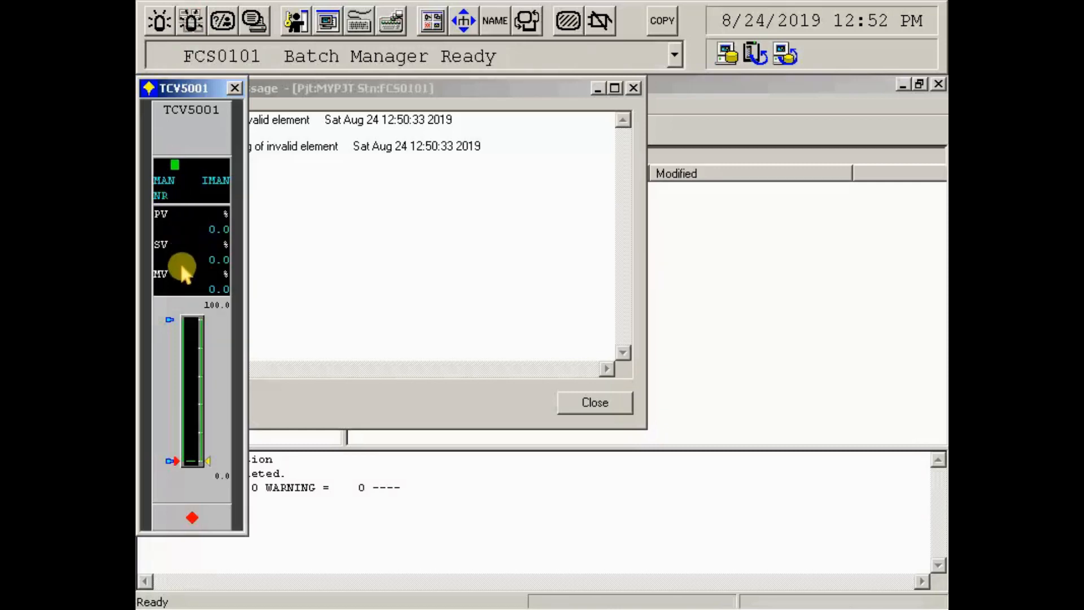
# - Set the SV of TCV5001 to 50% from its faceplate and close the data entry dialog
pyautogui.click(169, 248)
pyautogui.write('50')
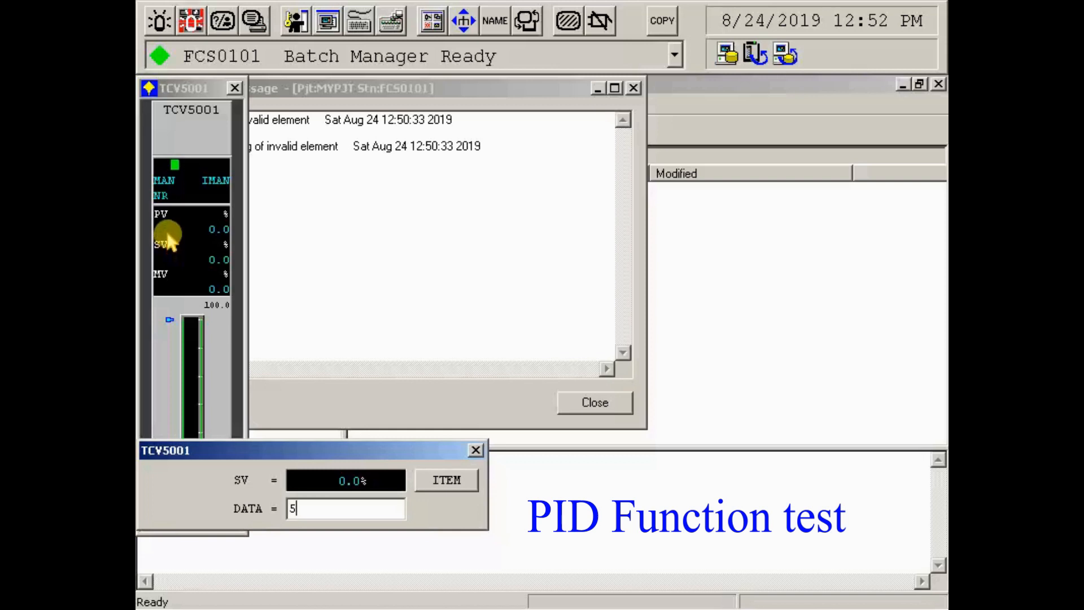
pyautogui.press('Return')
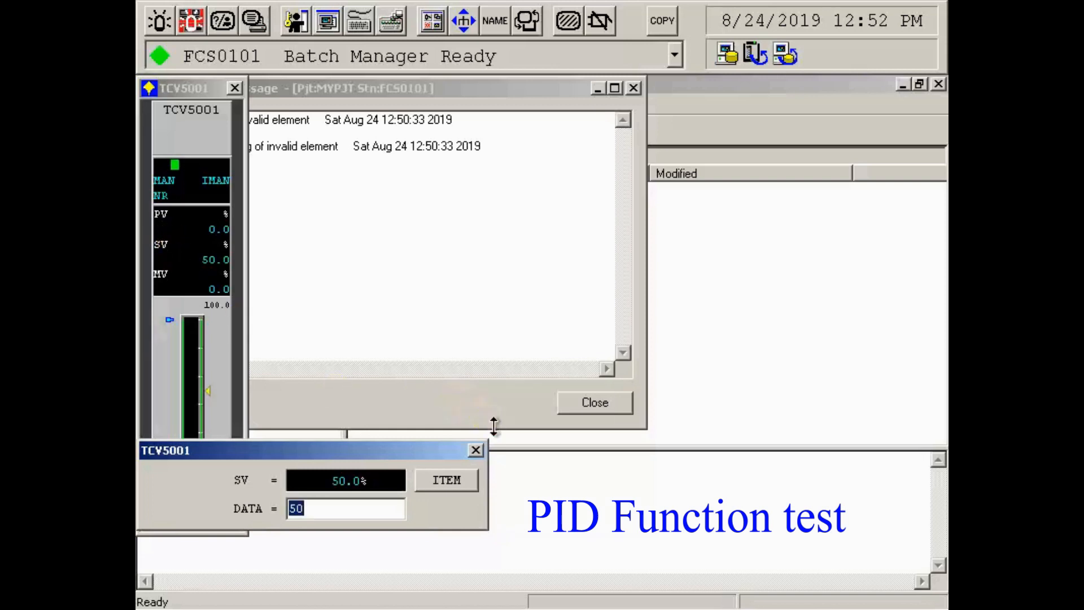
pyautogui.click(475, 450)
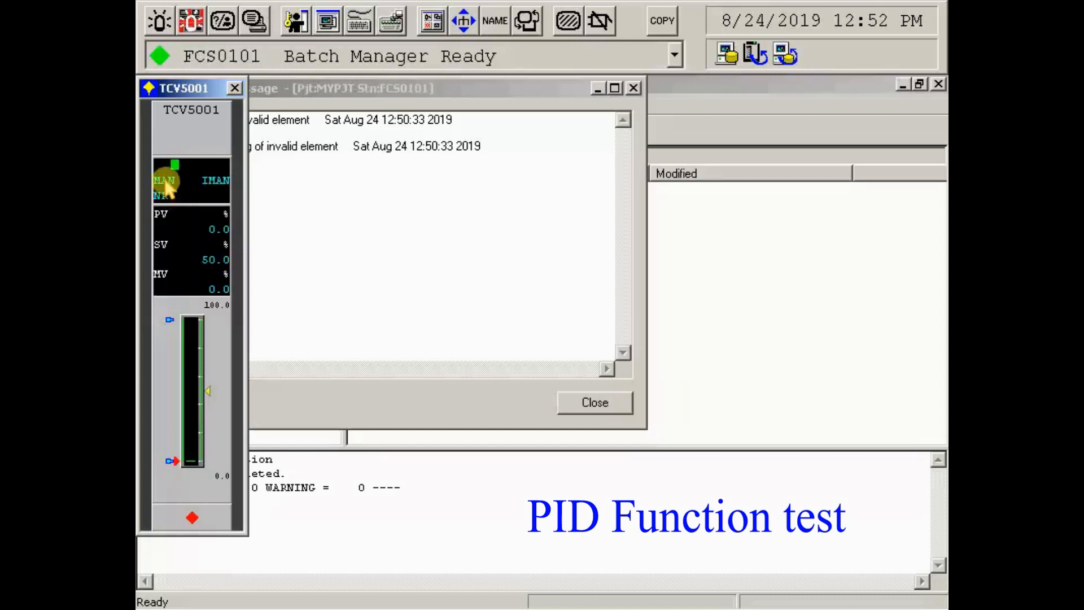
# - Switch TCV5001 from manual to AUT mode and confirm the change without giving a reason
pyautogui.click(167, 186)
pyautogui.click(273, 500)
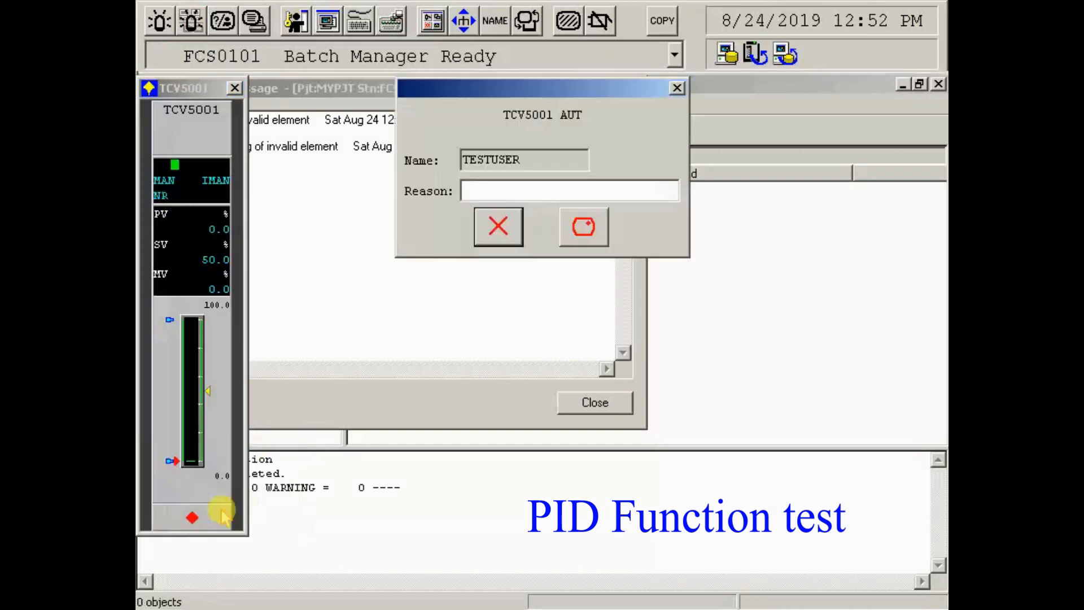
pyautogui.click(582, 227)
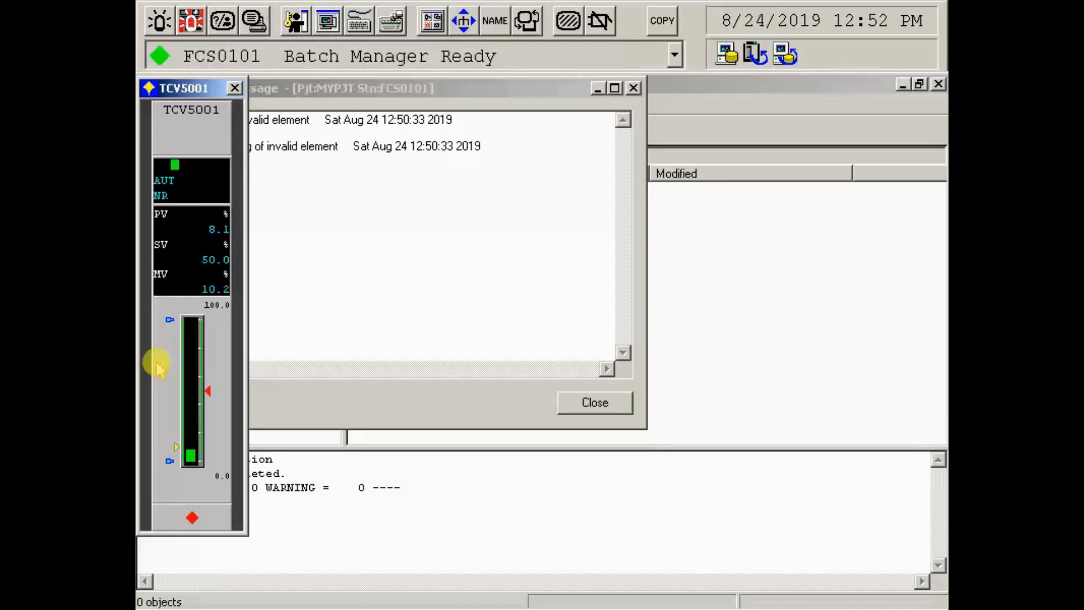
# - Open the tuning window of TCV5001, place it beside the faceplate slightly enlarged, and minimize the Generation Message window behind it
pyautogui.rightClick(192, 150)
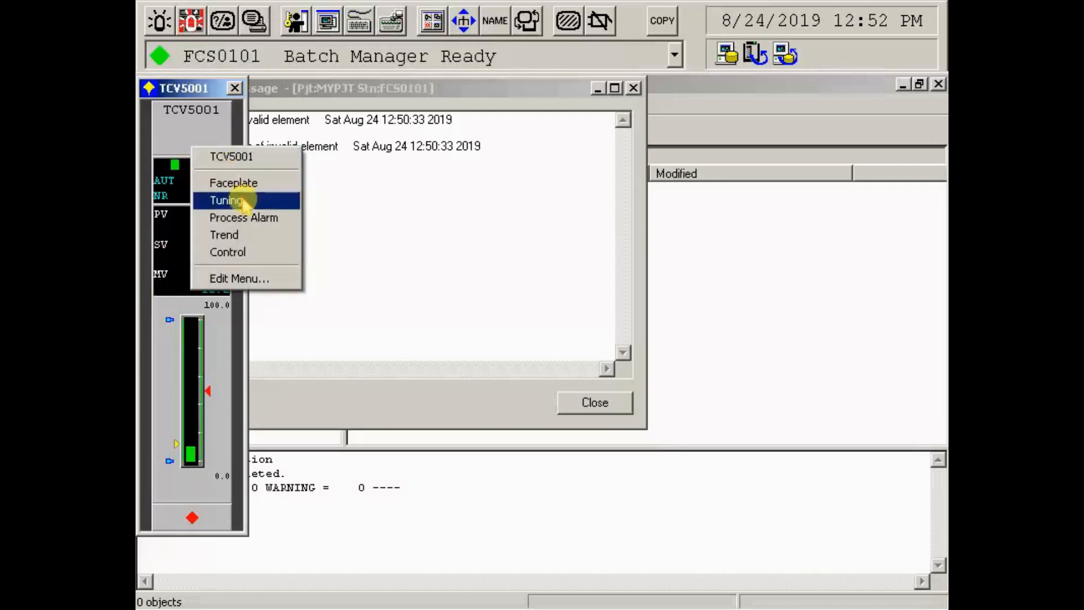
pyautogui.click(226, 200)
pyautogui.moveTo(432, 113); pyautogui.dragTo(723, 84)
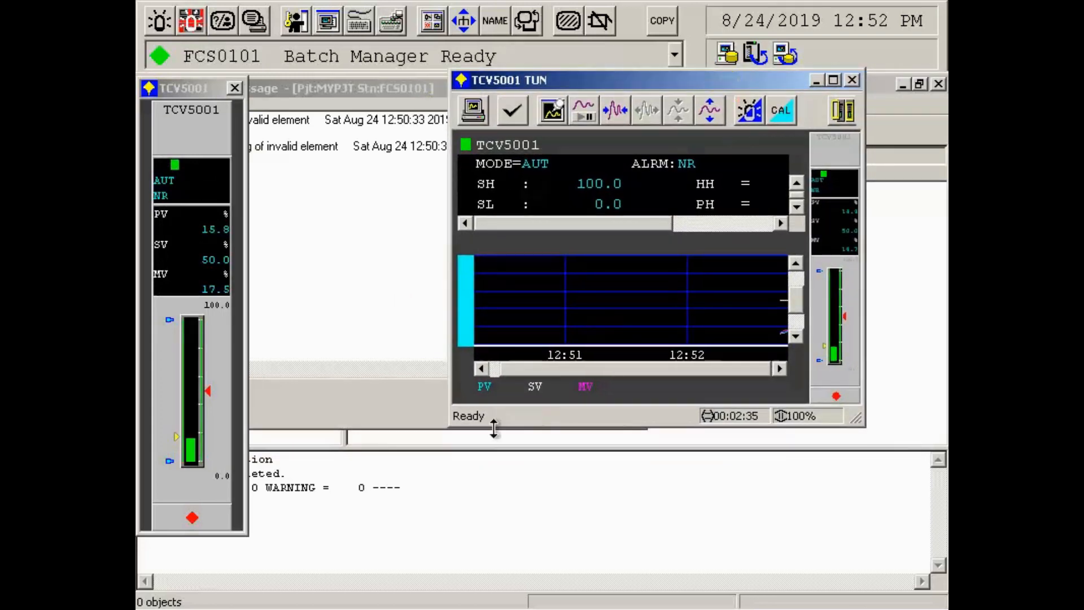
pyautogui.click(451, 428)
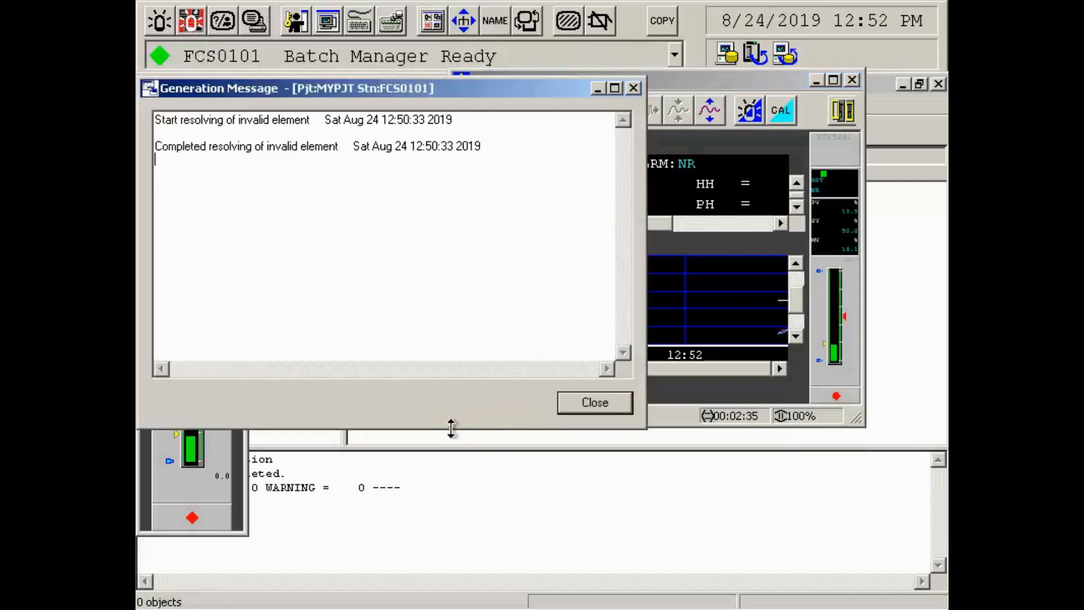
pyautogui.click(597, 90)
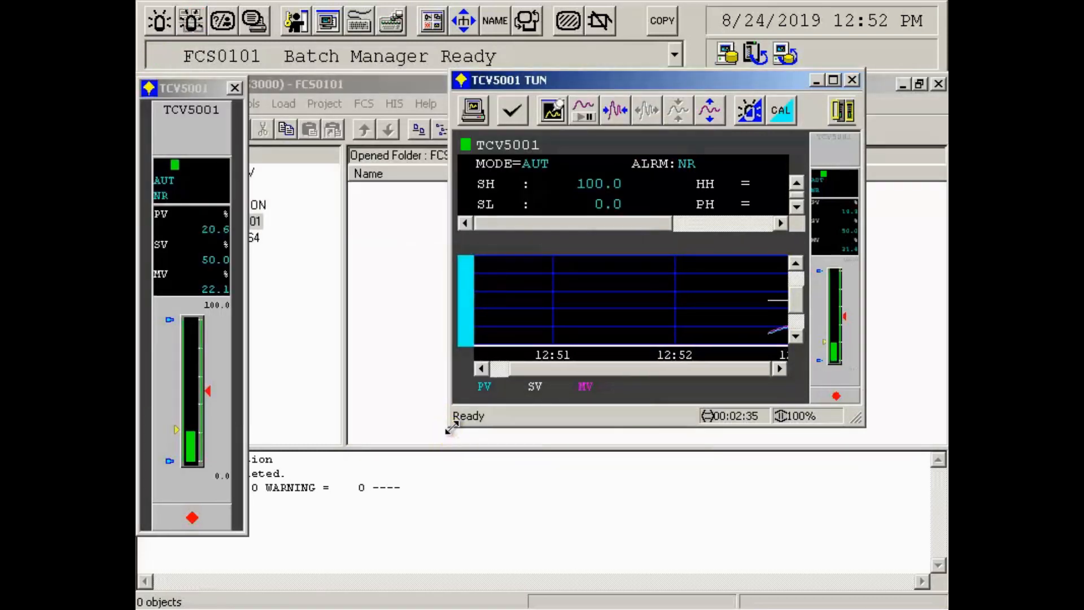
pyautogui.moveTo(449, 428); pyautogui.dragTo(434, 419)
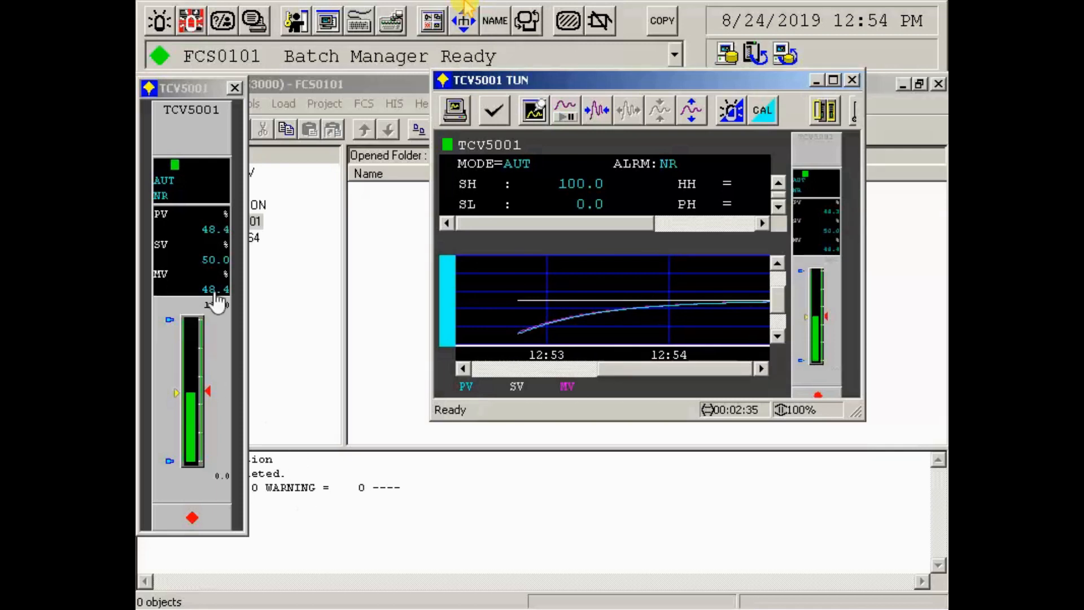
# - Change the SV of TCV5001 to 70% from its faceplate and close the data entry dialog
pyautogui.click(202, 261)
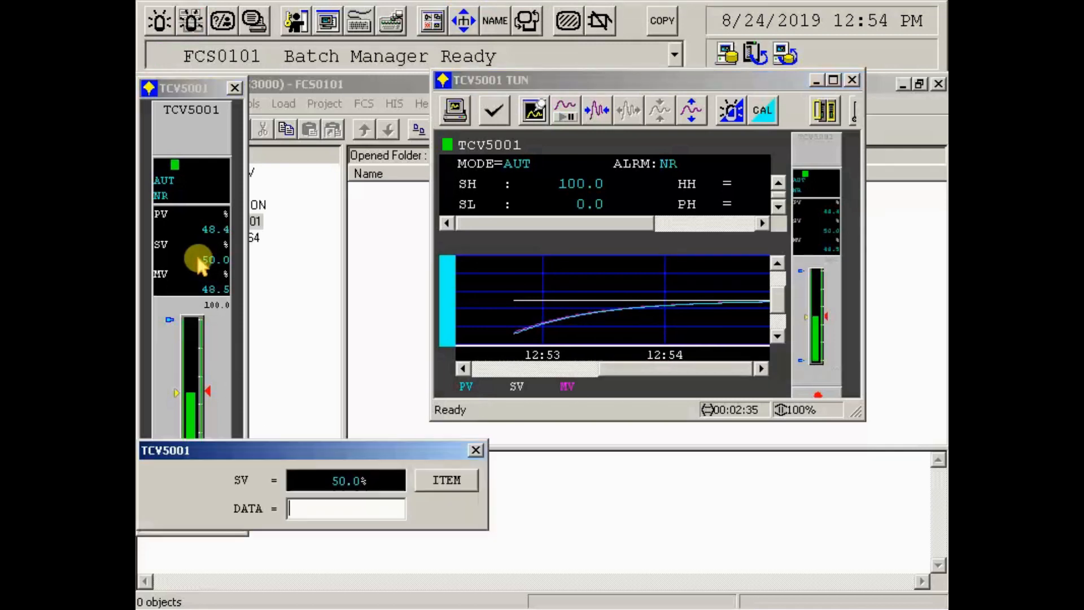
pyautogui.click(201, 264)
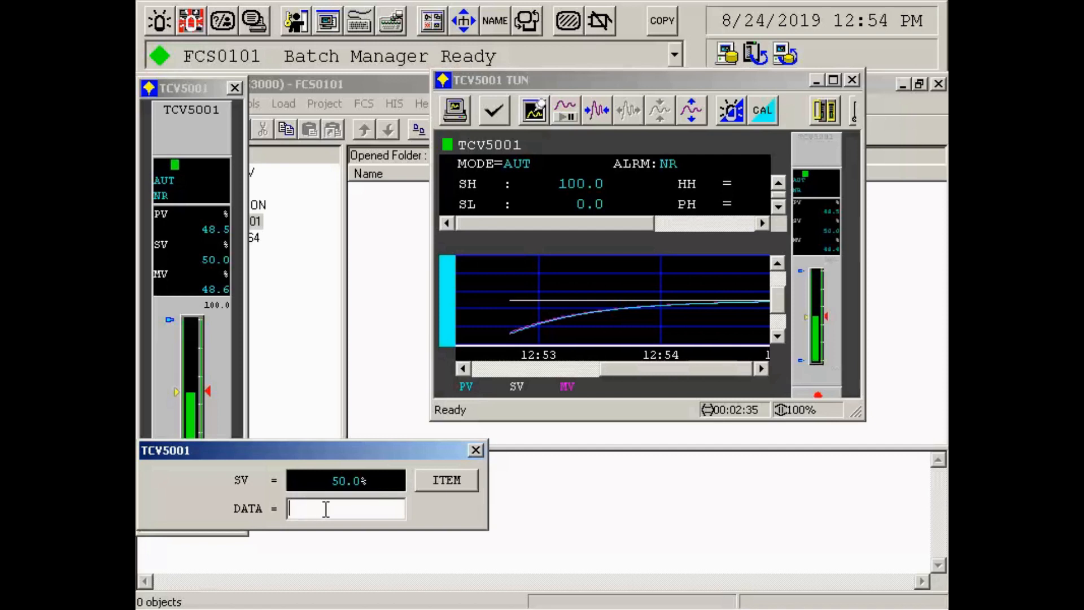
pyautogui.write('70')
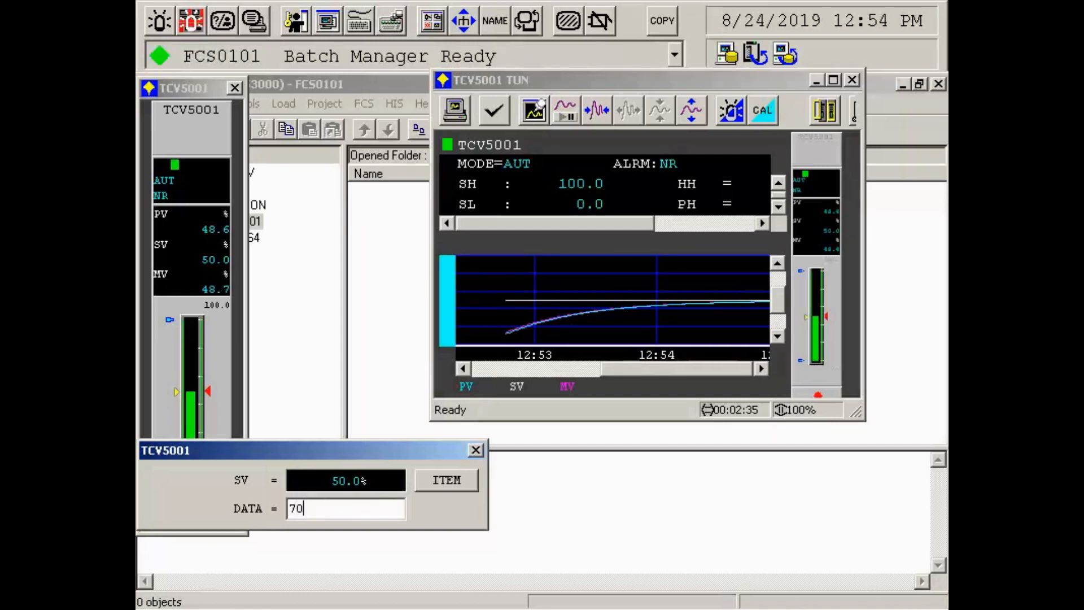
pyautogui.press('Return')
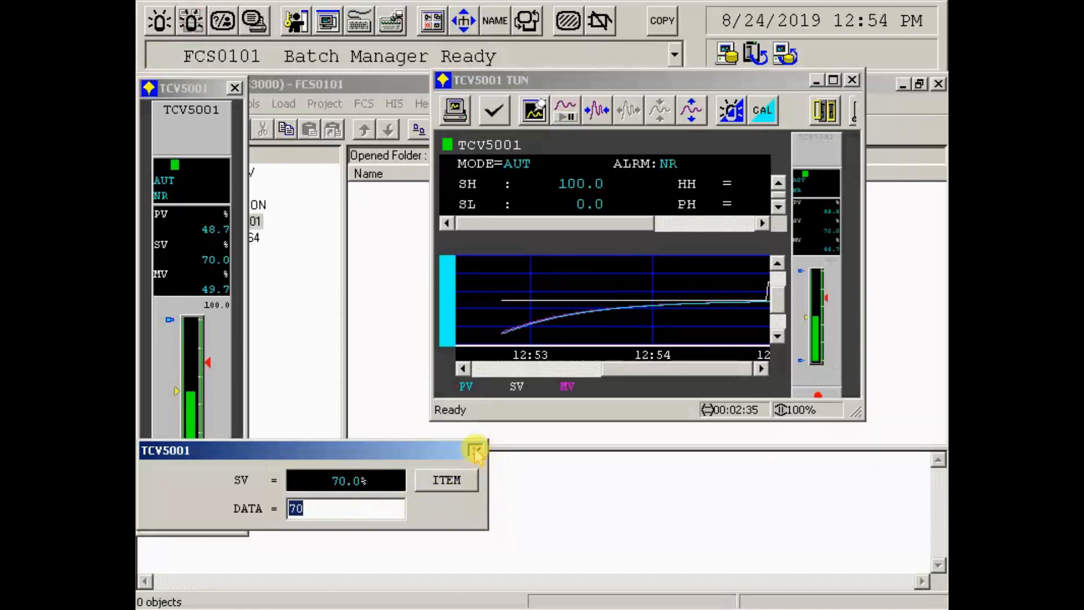
pyautogui.click(476, 450)
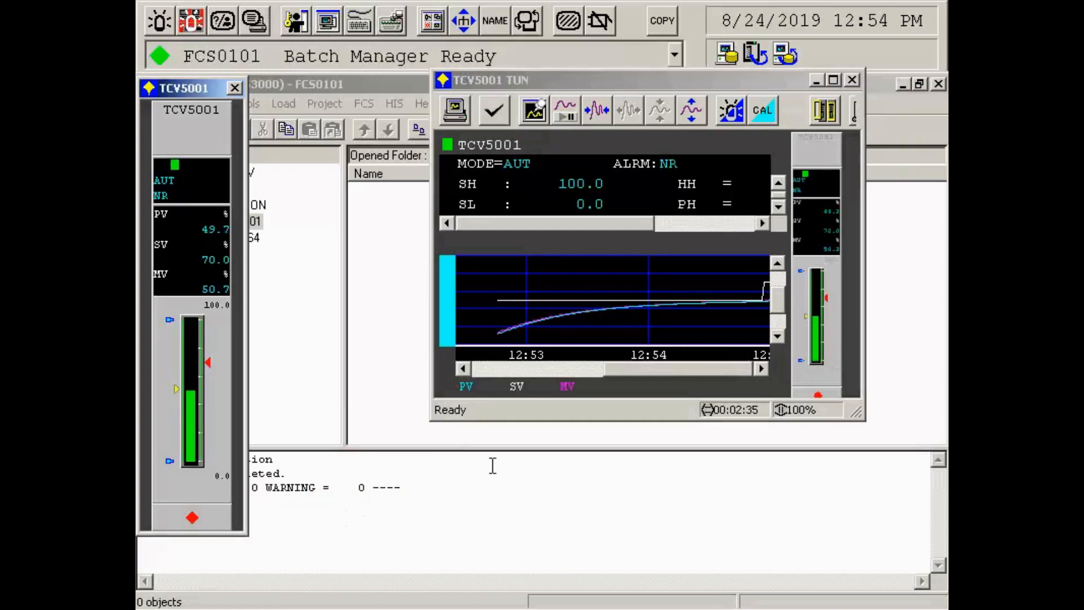
# - Magnify the value axis of the TCV5001 tuning trend to a 50% span and examine the response to the setpoint change
pyautogui.click(692, 111)
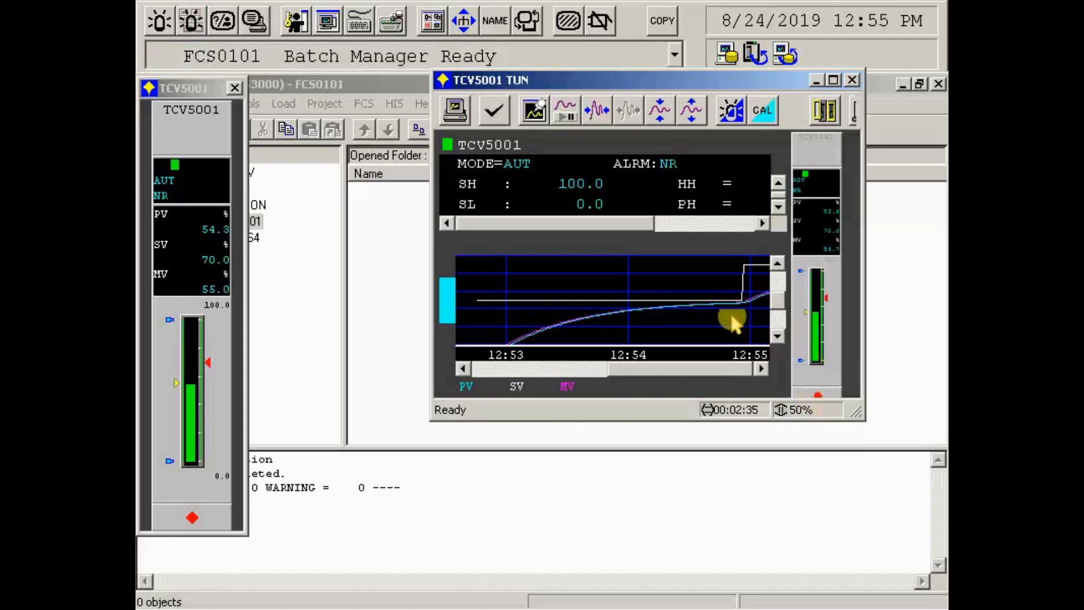
pyautogui.click(691, 113)
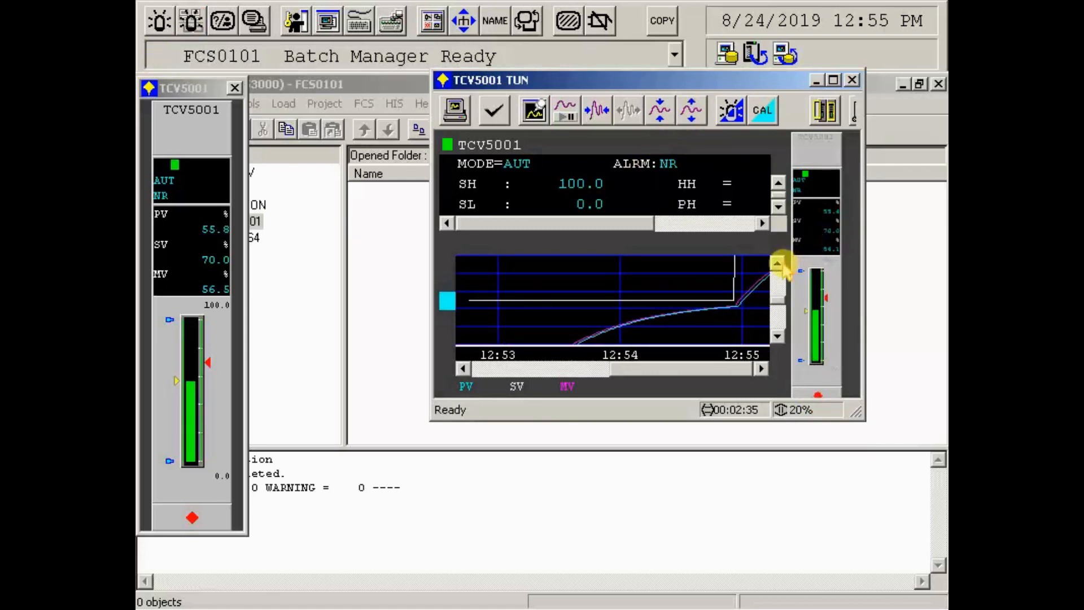
pyautogui.click(777, 261)
pyautogui.click(777, 261)
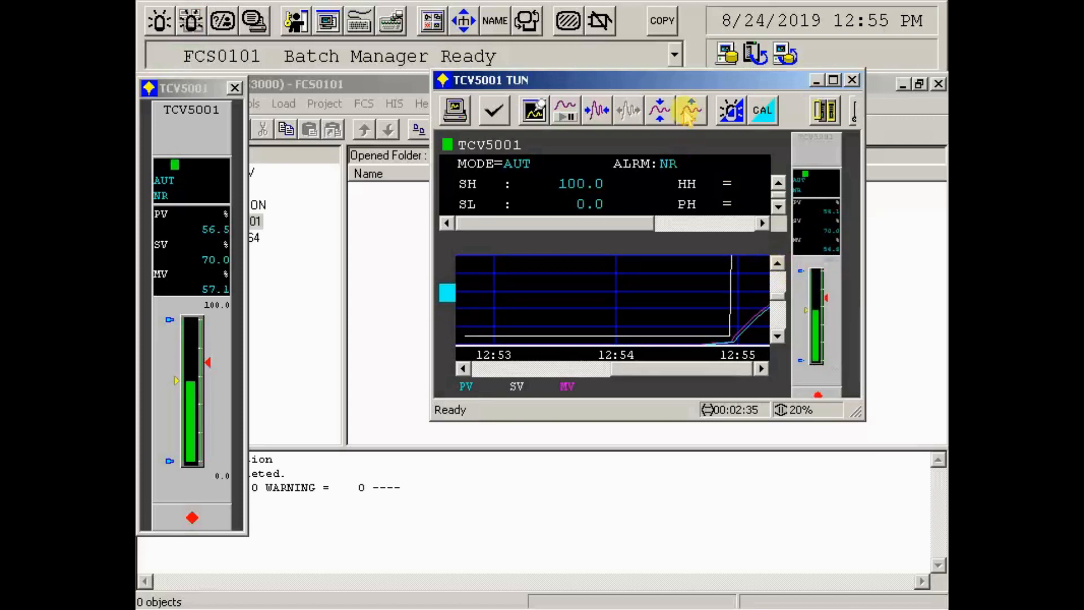
pyautogui.click(664, 113)
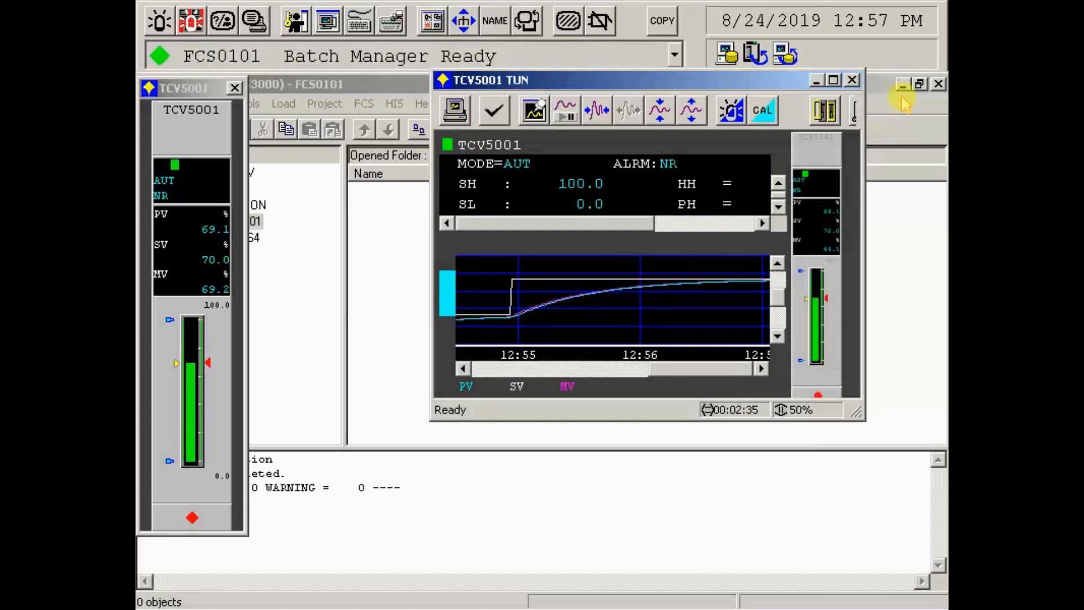
# - Extend the tuning trend's time span to 00:05:10 and narrow its value span to 20% to examine both setpoint responses
pyautogui.click(598, 110)
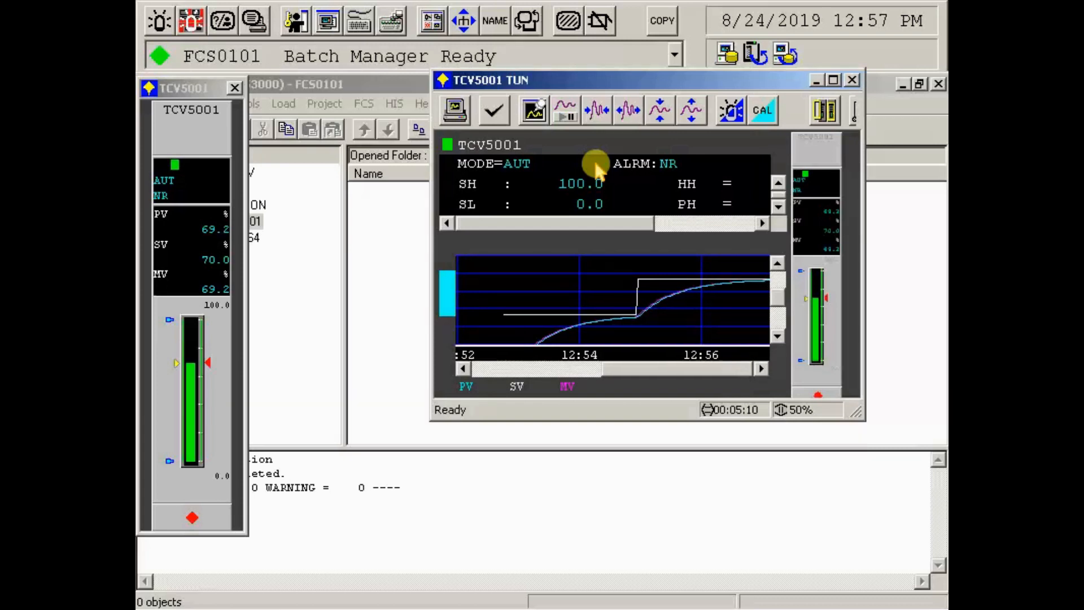
pyautogui.click(690, 112)
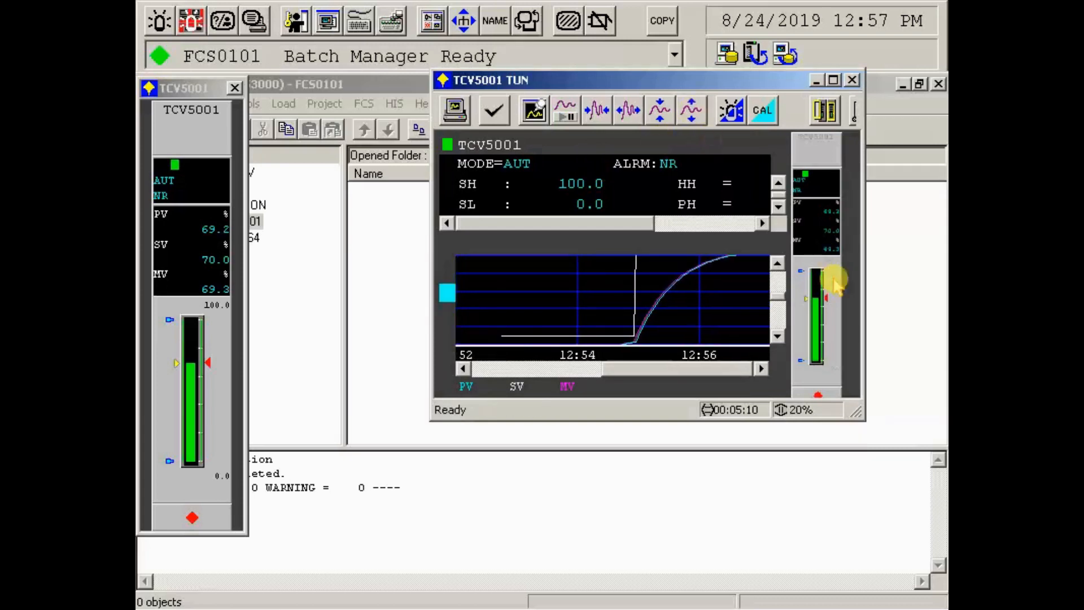
pyautogui.click(778, 262)
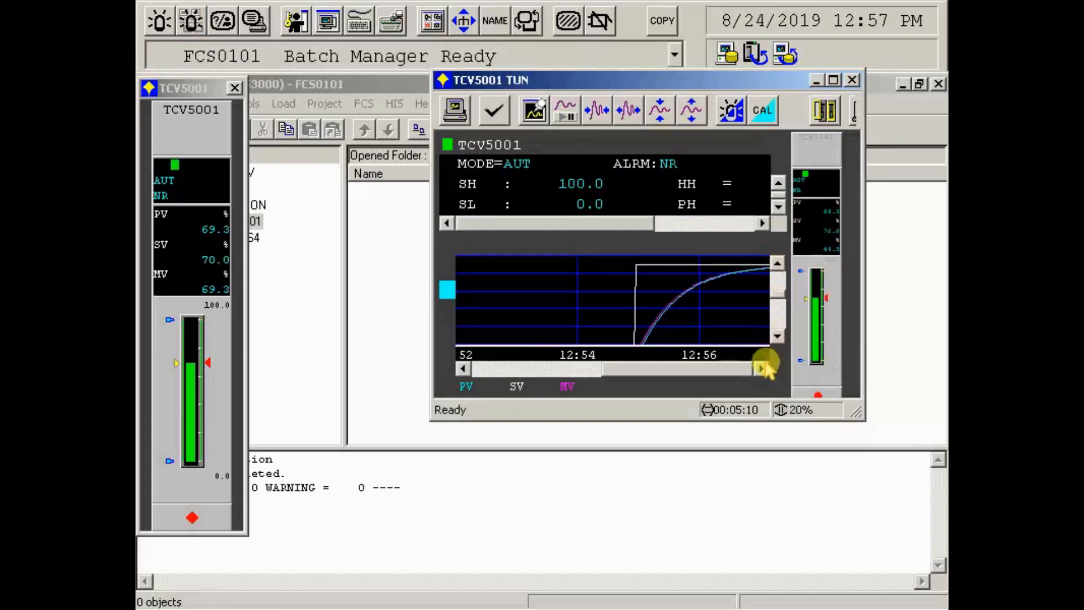
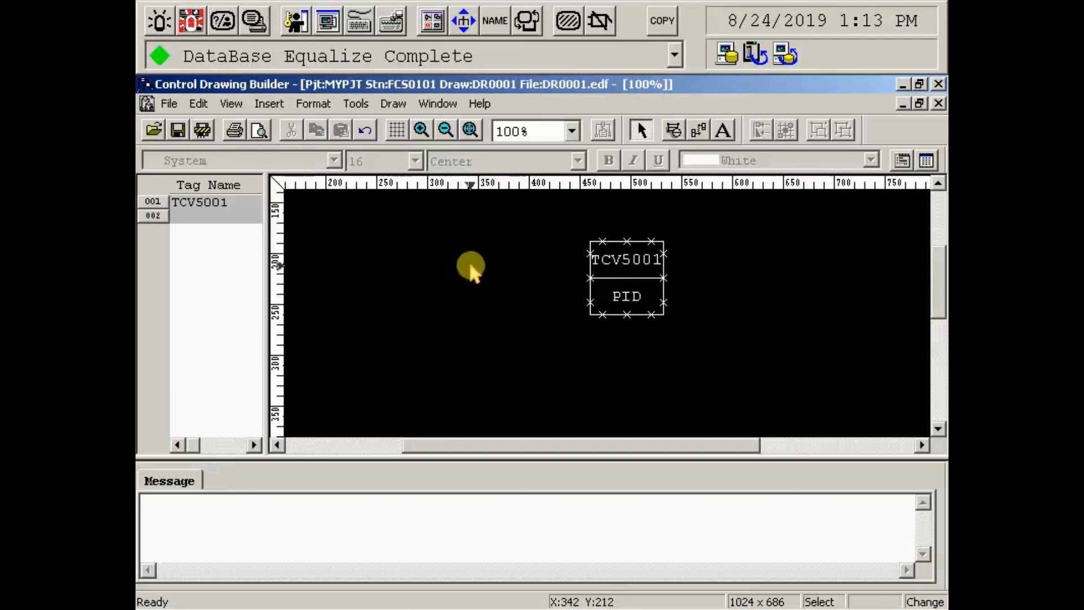
# - Place two blank PIO link blocks in drawing DR0001, one on each side of the TCV5001 PID block
pyautogui.click(673, 130)
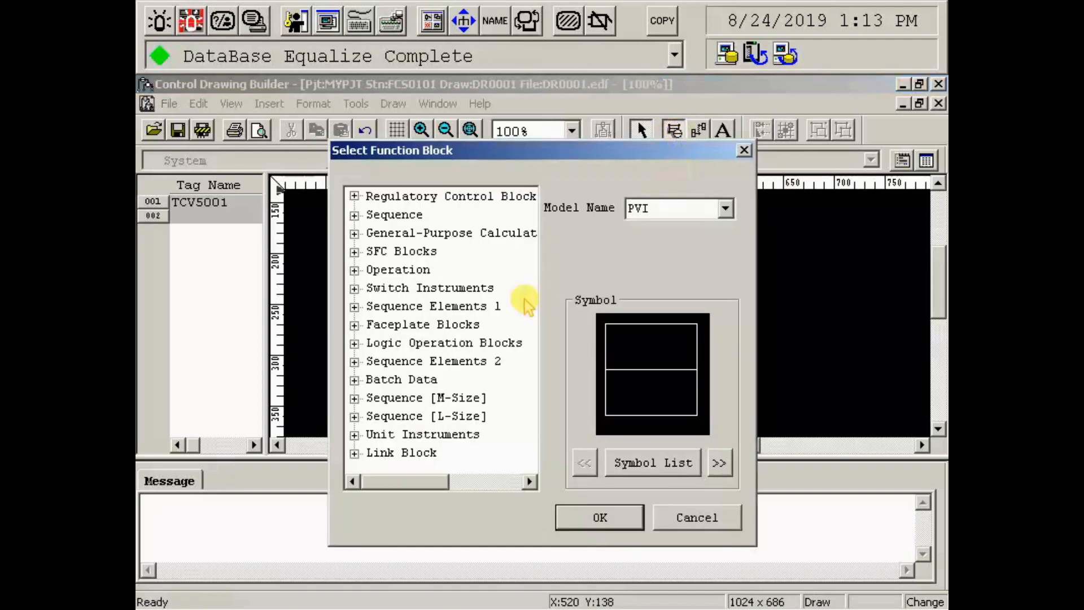
pyautogui.click(354, 452)
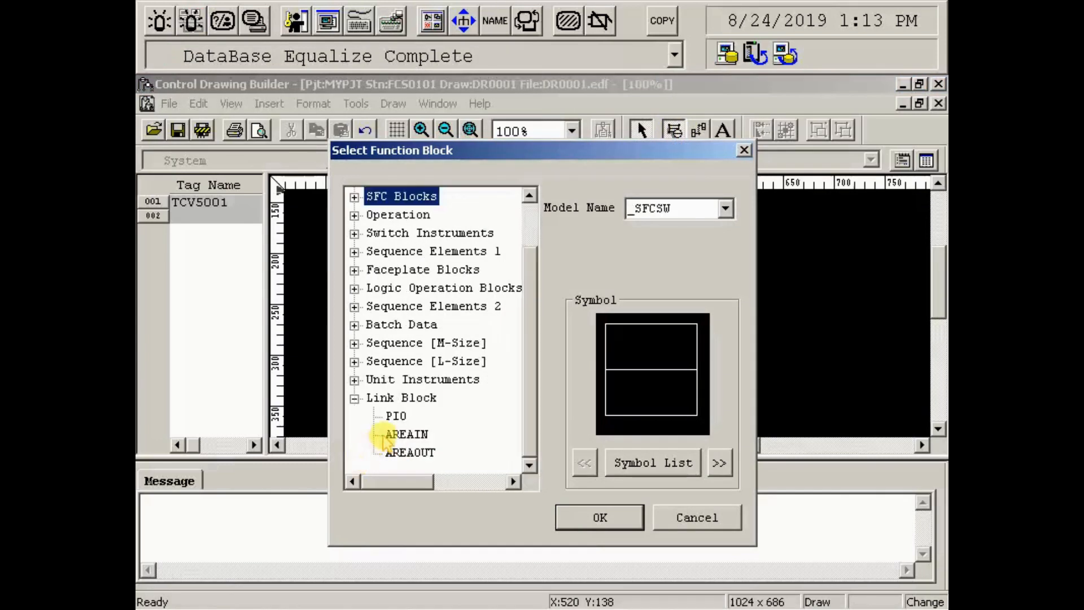
pyautogui.click(396, 416)
pyautogui.click(598, 516)
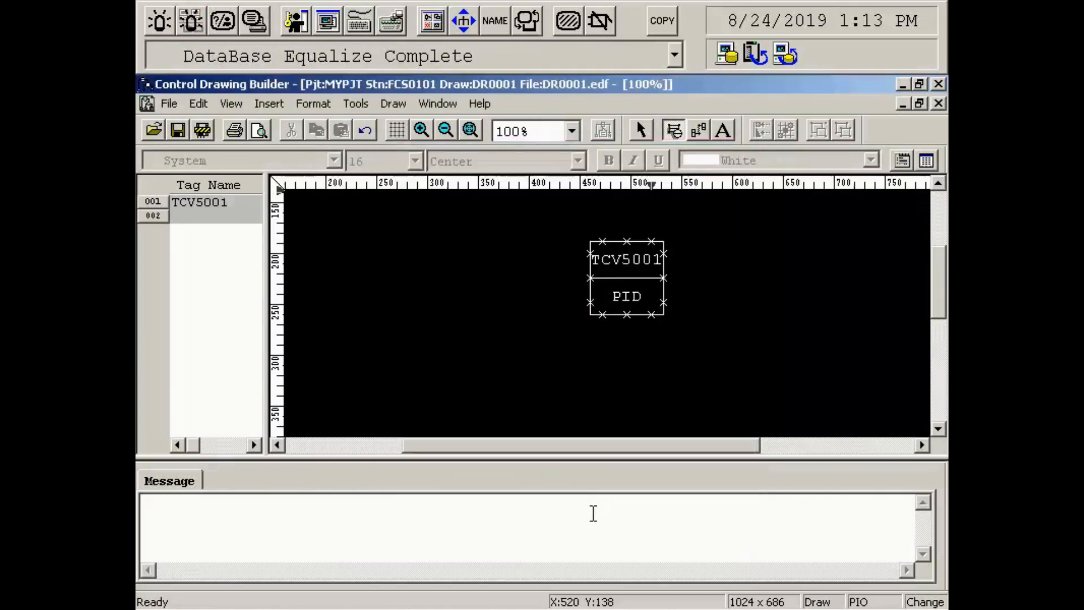
pyautogui.click(379, 274)
pyautogui.click(761, 298)
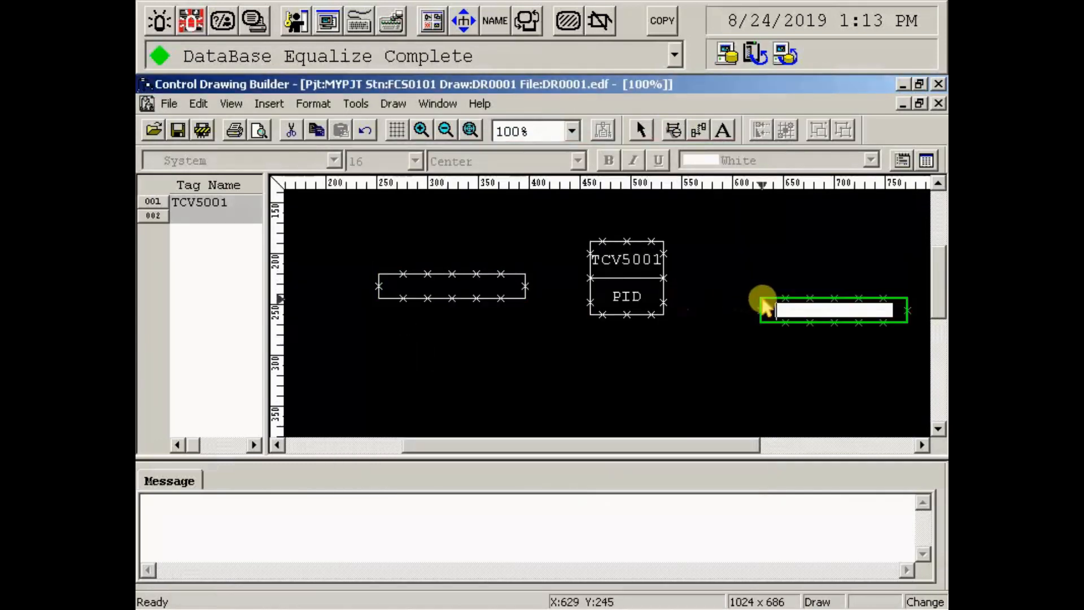
pyautogui.click(642, 131)
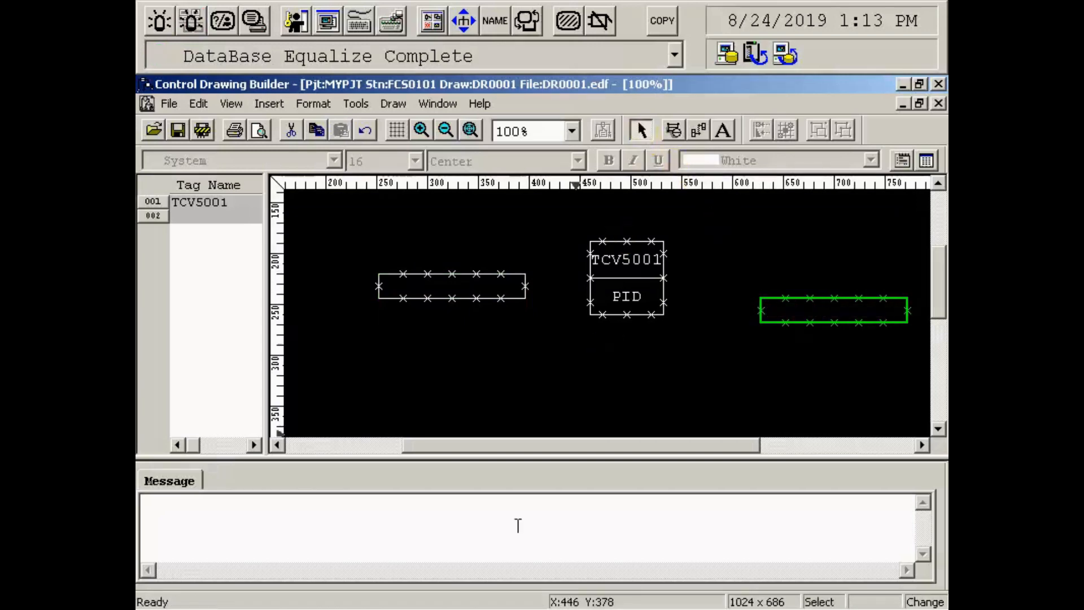
pyautogui.click(474, 382)
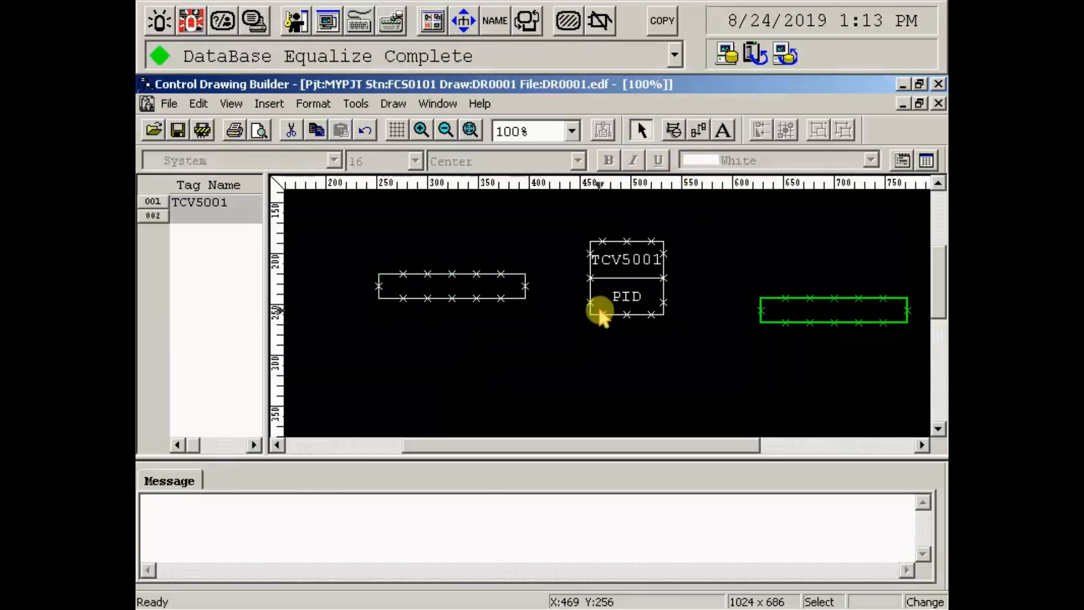
# - Open the 1AAI141-S input module in NODE1 under FCS0101's IOM folder and copy the terminal number %Z011101
pyautogui.click(903, 84)
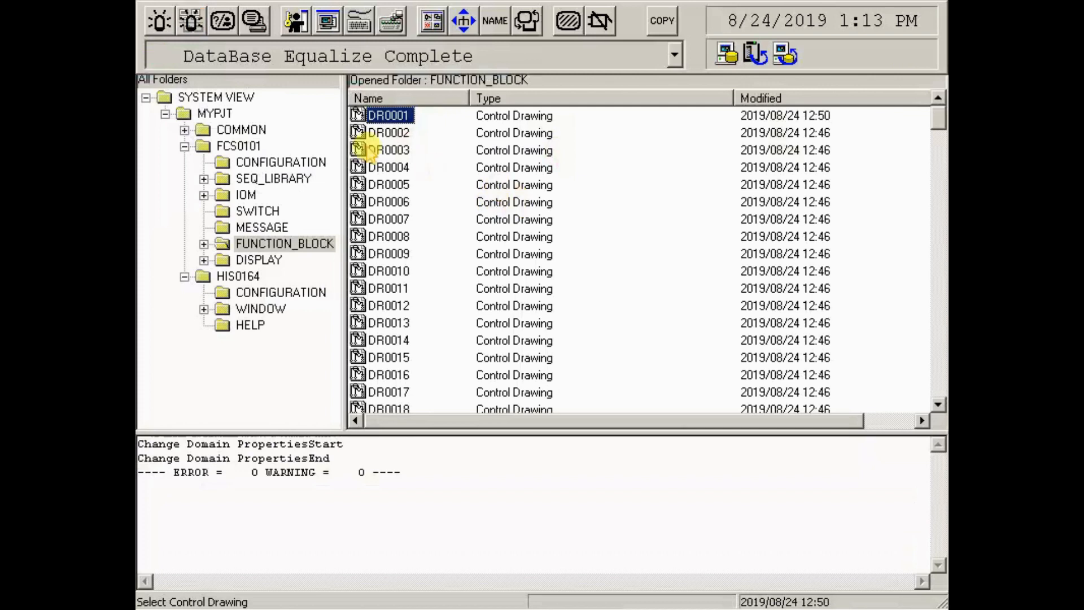
pyautogui.click(247, 195)
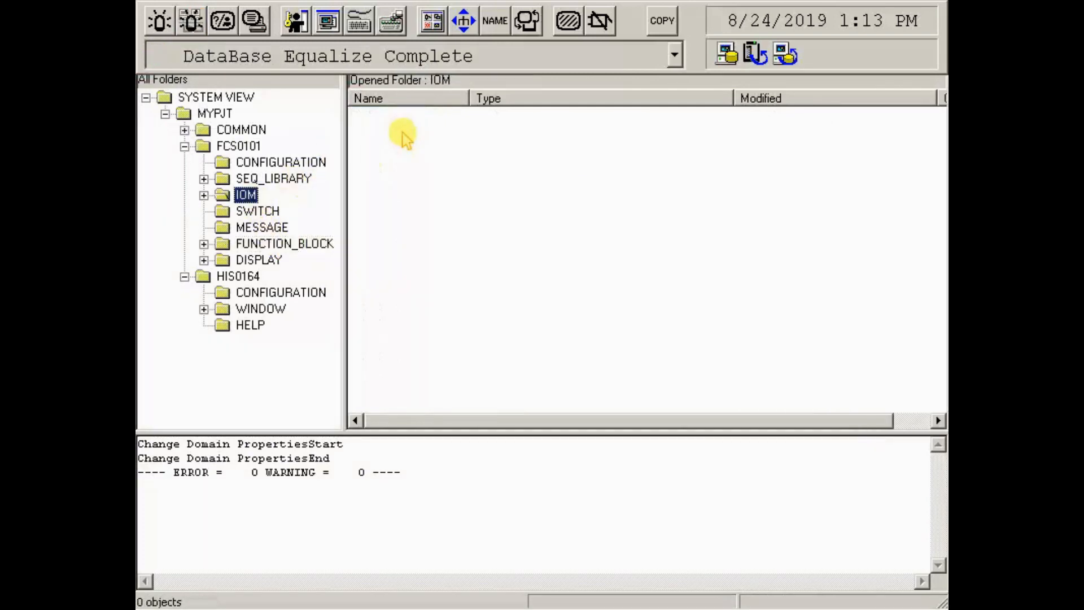
pyautogui.click(203, 195)
pyautogui.click(271, 211)
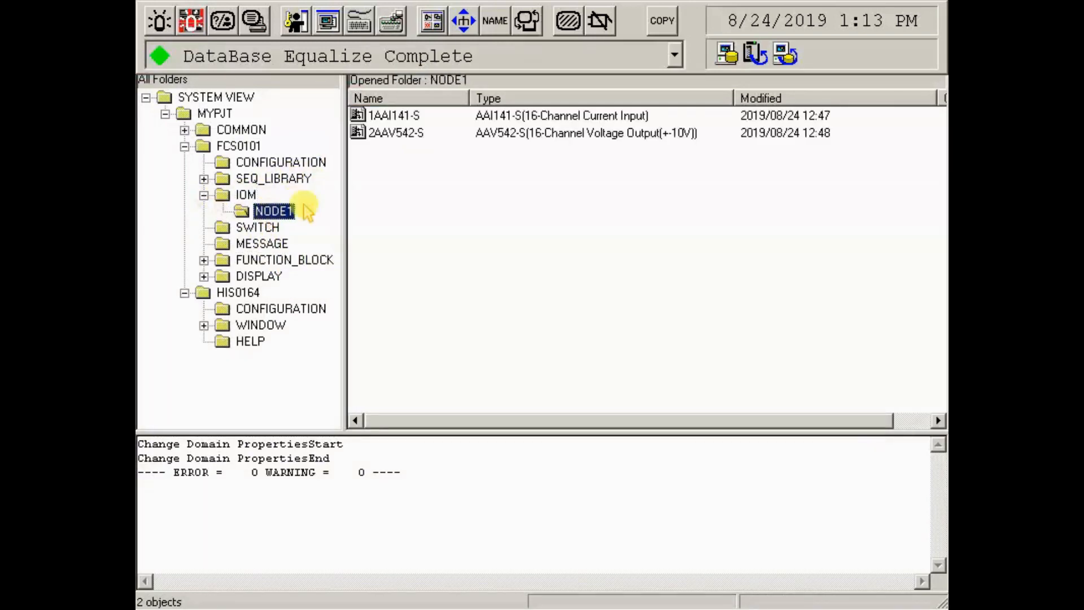
pyautogui.doubleClick(406, 116)
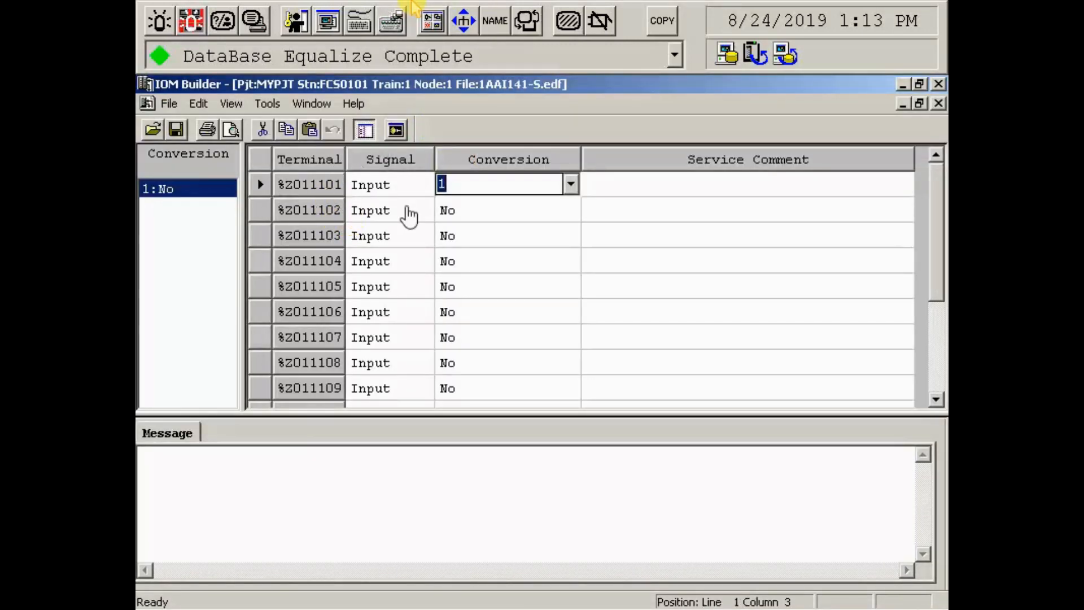
pyautogui.click(315, 185)
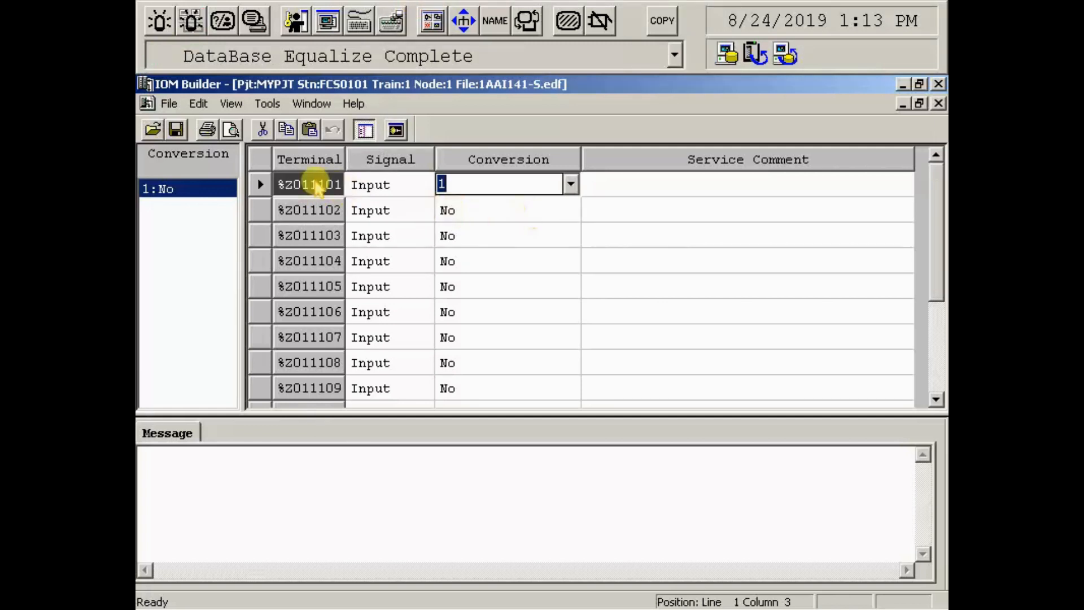
pyautogui.rightClick(325, 184)
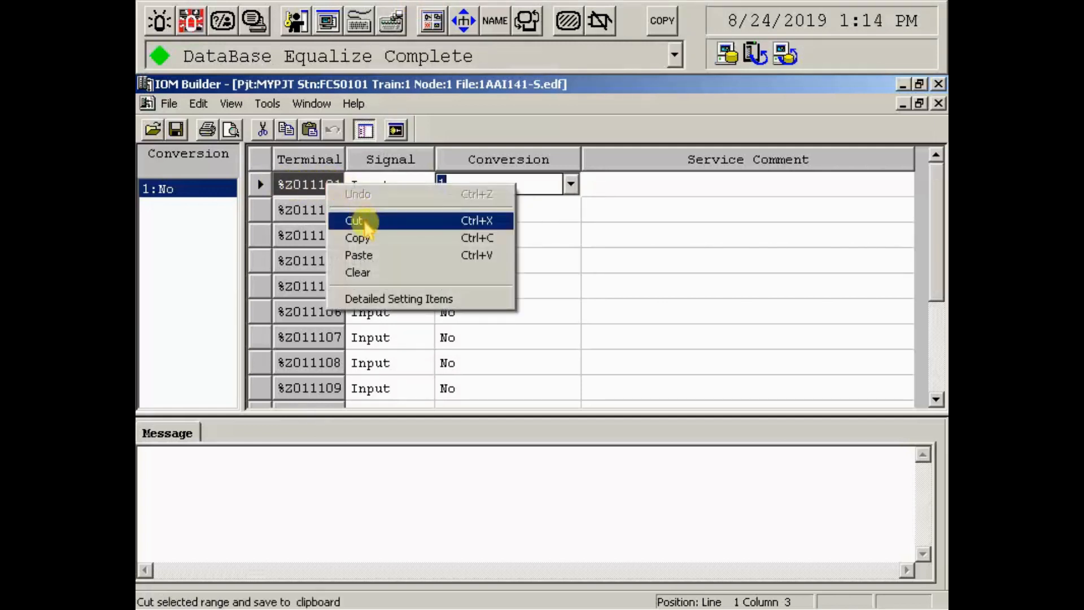
pyautogui.click(362, 237)
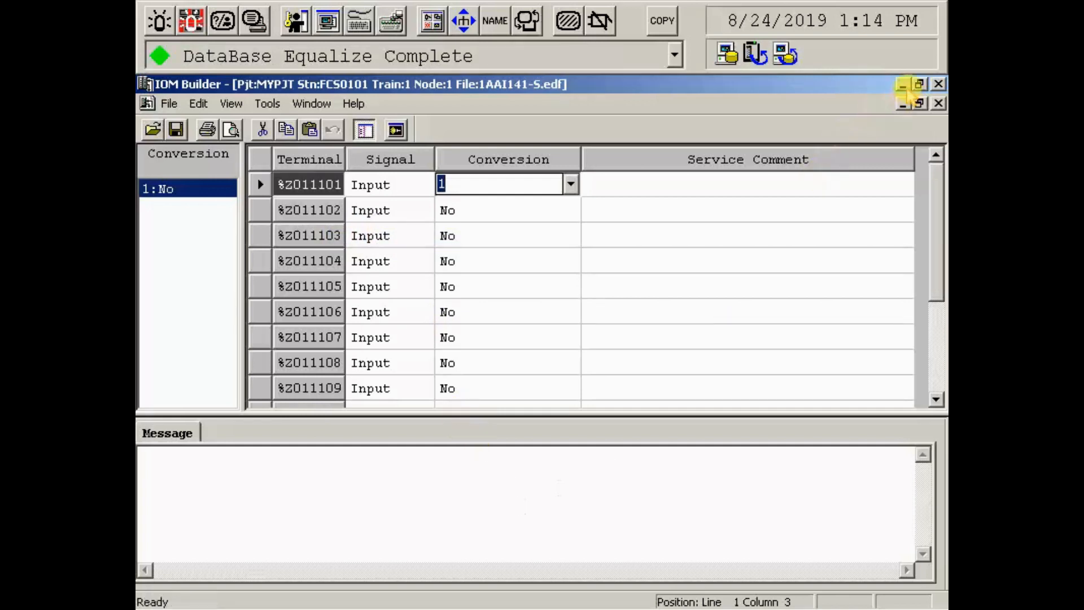
# - Put the IOM Builder aside and switch back to control drawing DR0001 in Control Drawing Builder
pyautogui.click(901, 85)
pyautogui.click(500, 349)
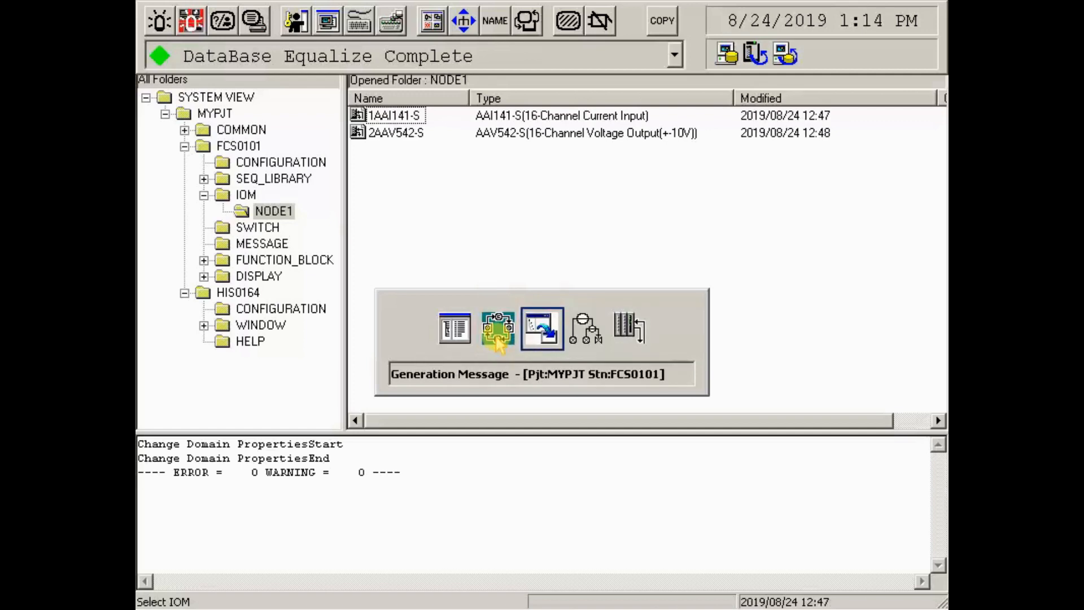
pyautogui.hotkey('alt', 'Tab')
pyautogui.hotkey('alt', 'Tab')
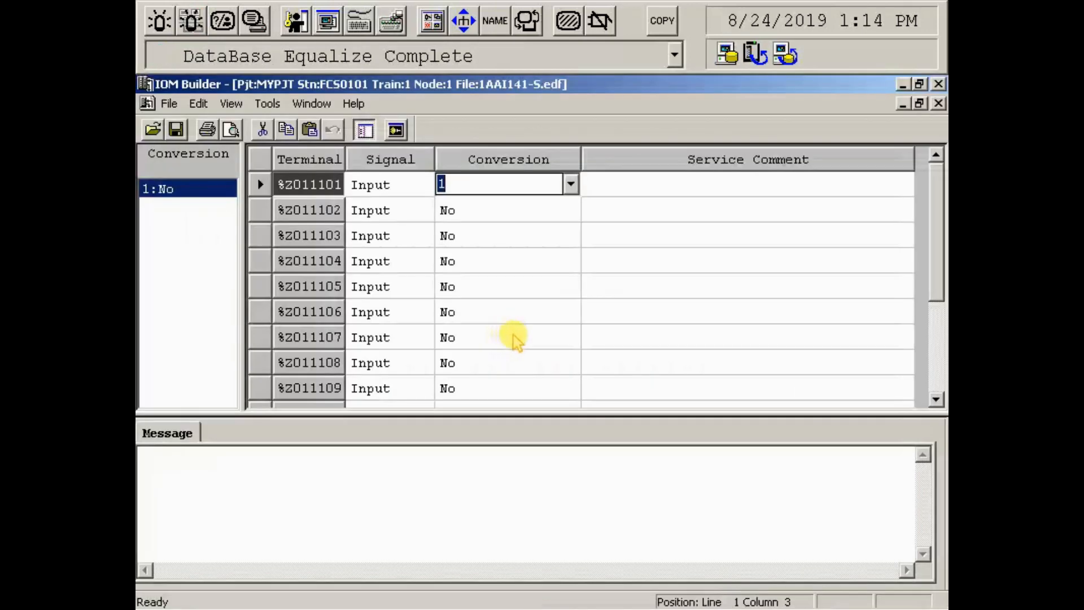
pyautogui.hotkey('alt', 'Tab')
pyautogui.hotkey('alt', 'Tab')
pyautogui.hotkey('alt', 'Tab')
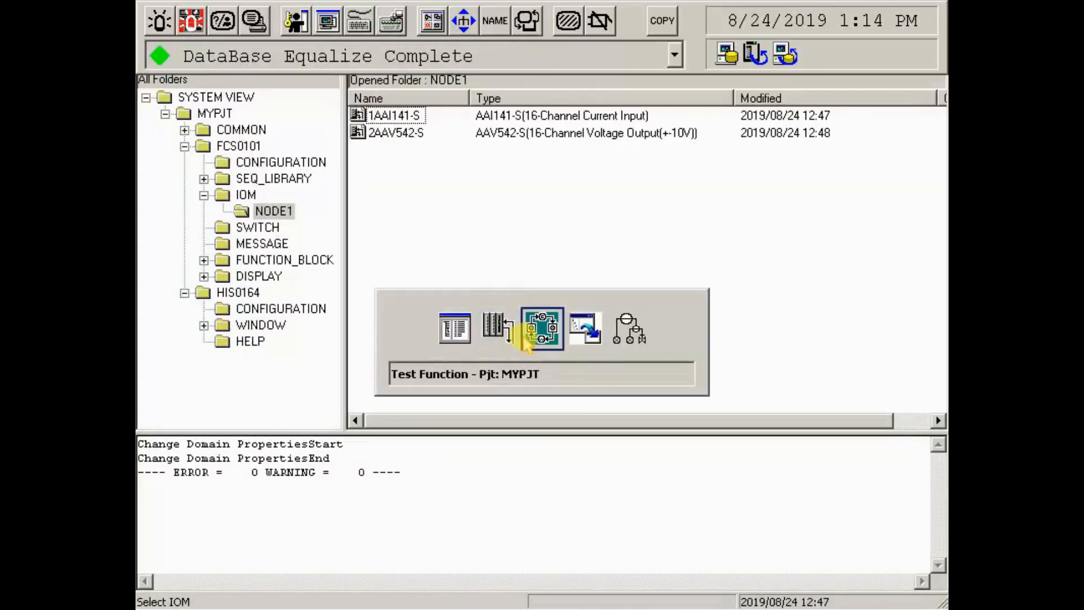
pyautogui.hotkey('alt', 'Tab')
pyautogui.hotkey('alt', 'Tab')
pyautogui.hotkey('alt', 'Tab')
pyautogui.hotkey('alt', 'Tab')
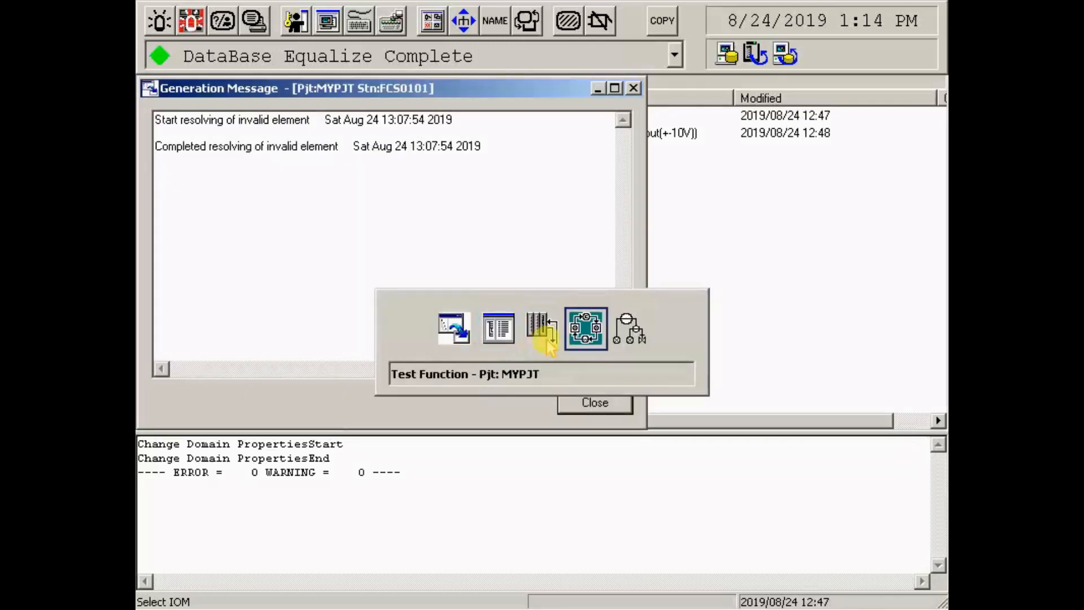
pyautogui.hotkey('alt', 'Tab')
# - Set the connection information of the PIO link block left of TCV5001 to %Z011101
pyautogui.doubleClick(489, 291)
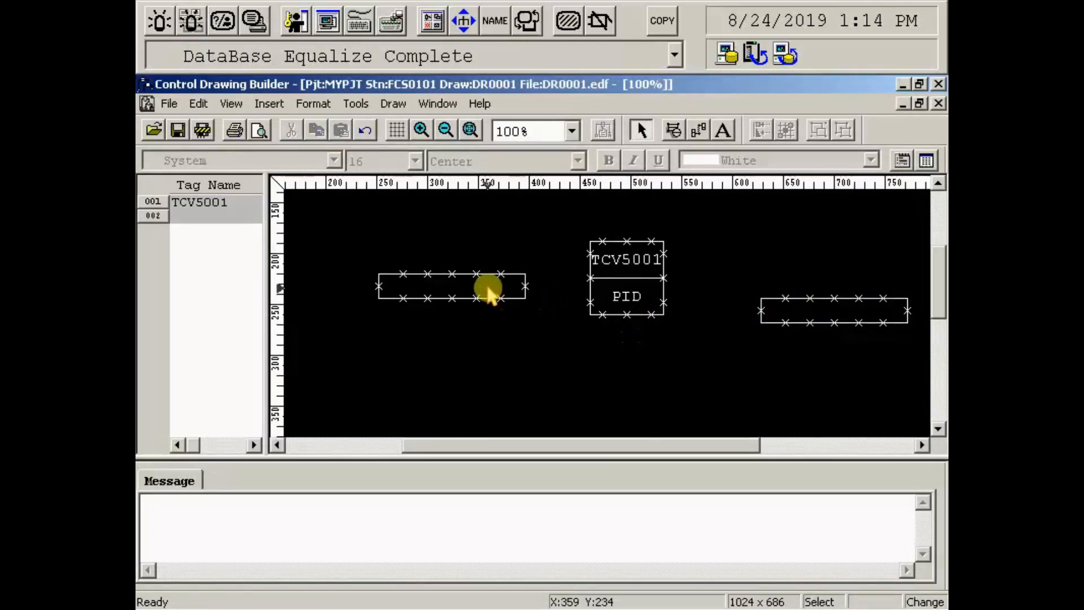
pyautogui.click(770, 545)
pyautogui.moveTo(358, 242); pyautogui.dragTo(541, 335)
pyautogui.rightClick(487, 299)
pyautogui.click(537, 300)
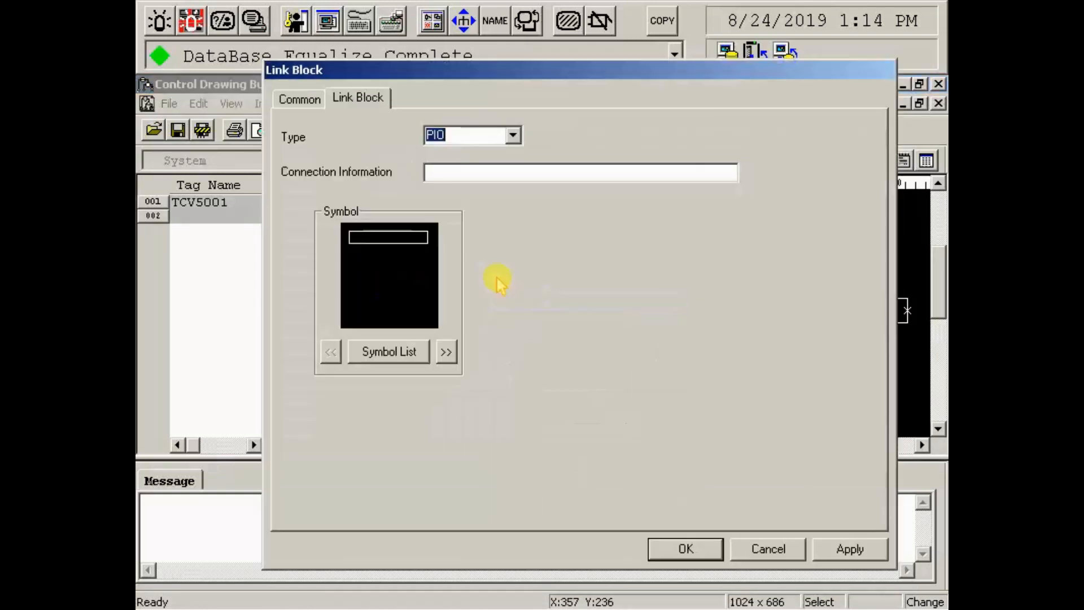
pyautogui.rightClick(486, 173)
pyautogui.click(548, 252)
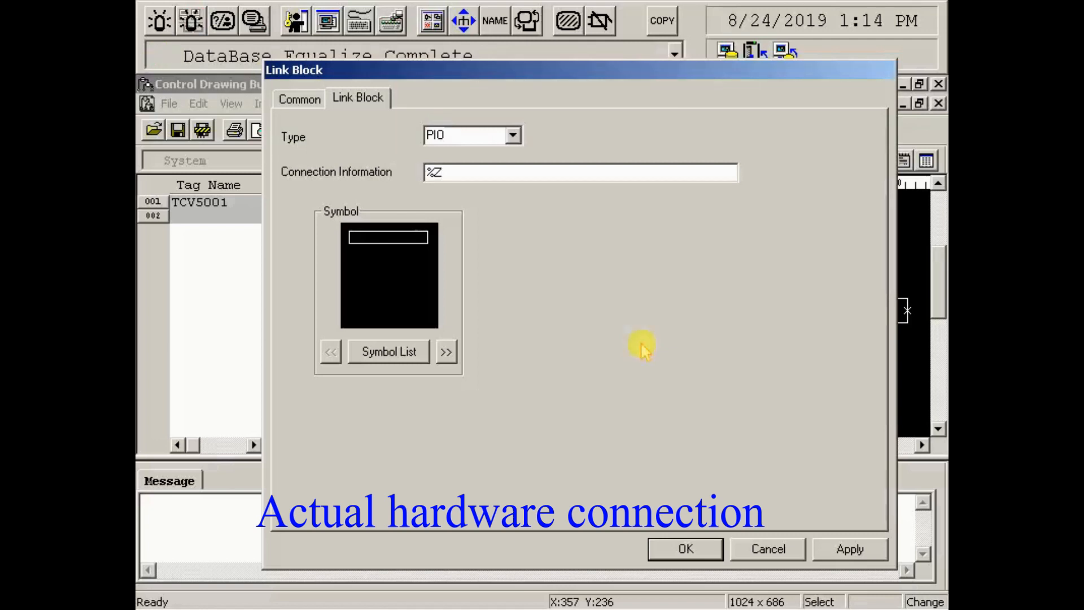
pyautogui.write('111')
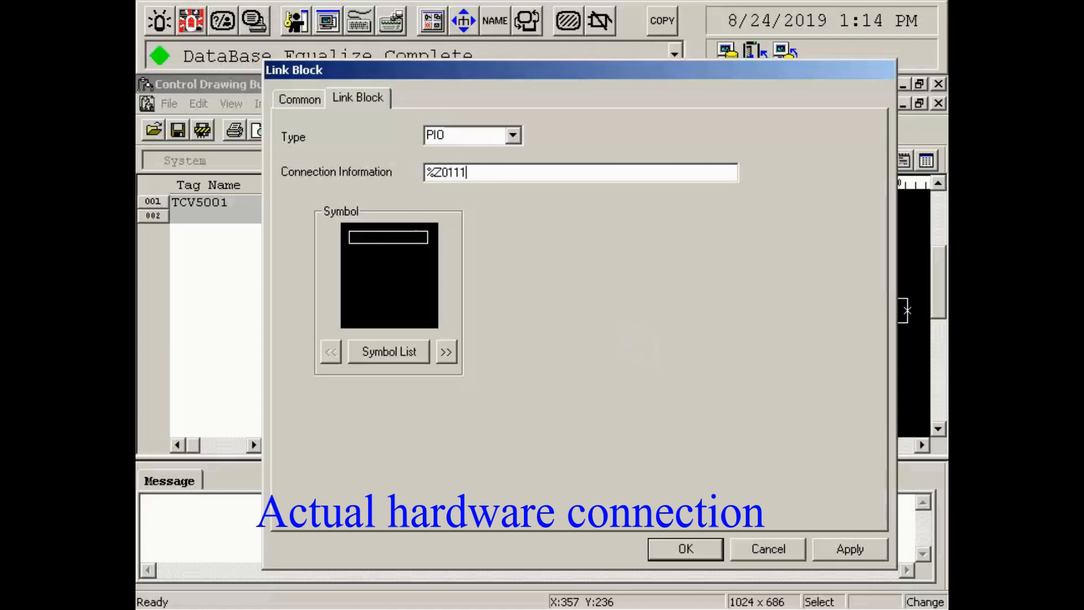
pyautogui.write('01')
pyautogui.moveTo(468, 162); pyautogui.dragTo(404, 170)
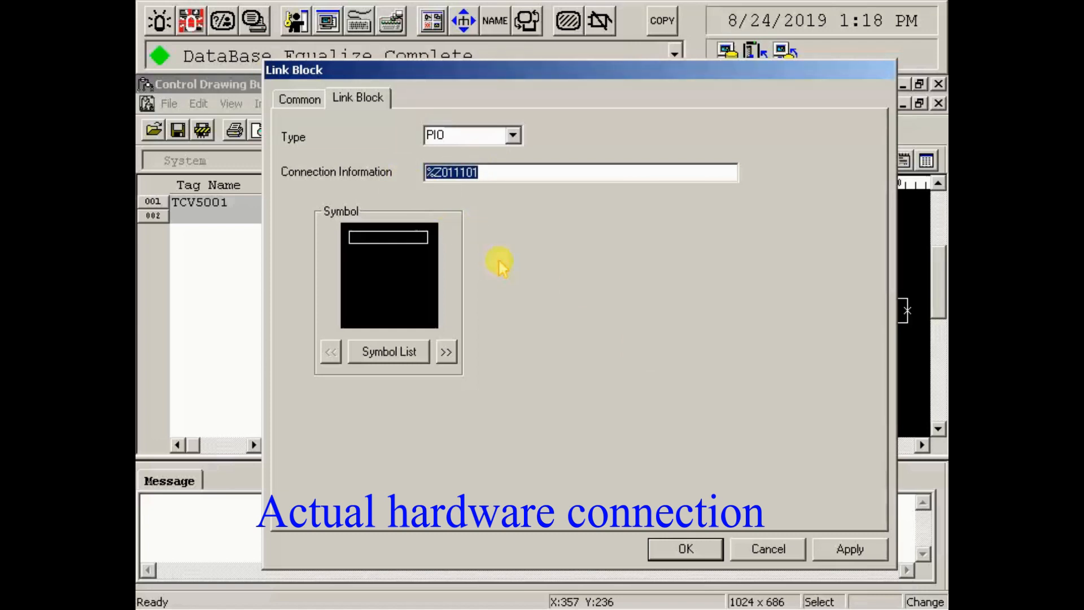
pyautogui.click(685, 548)
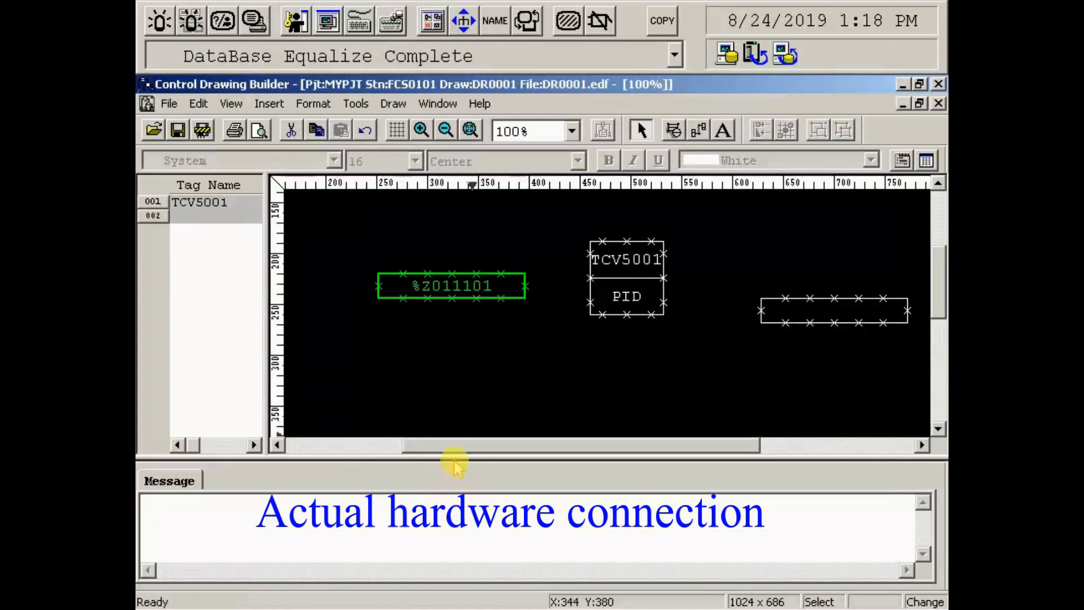
# - Close the 1AAI141-S module and open the 2AAV542-S output module in NODE1 to look up its first terminal number
pyautogui.click(461, 395)
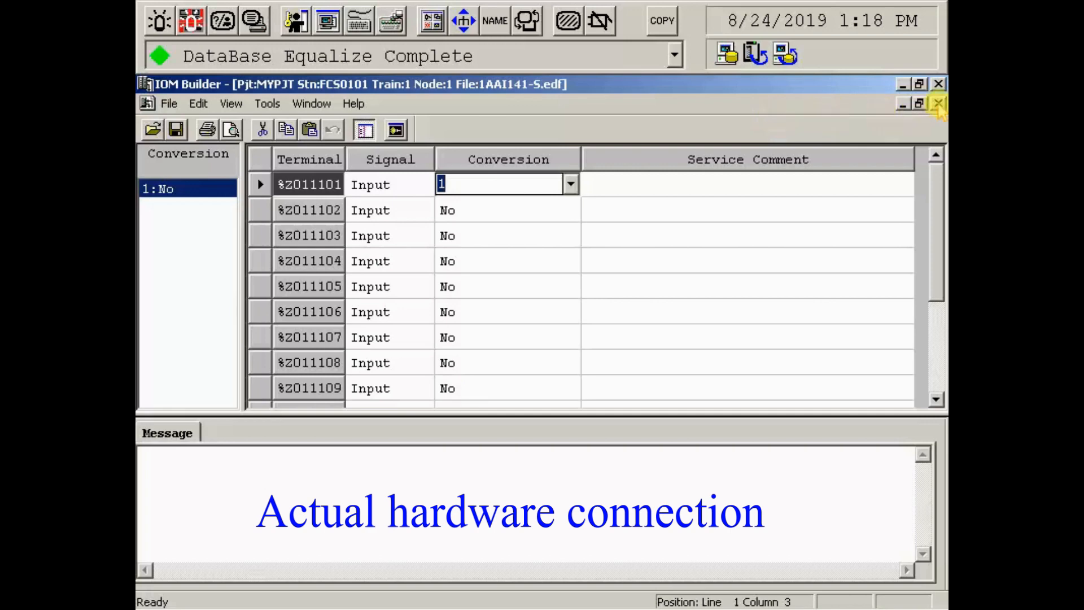
pyautogui.click(938, 84)
pyautogui.hotkey('alt', 'Tab')
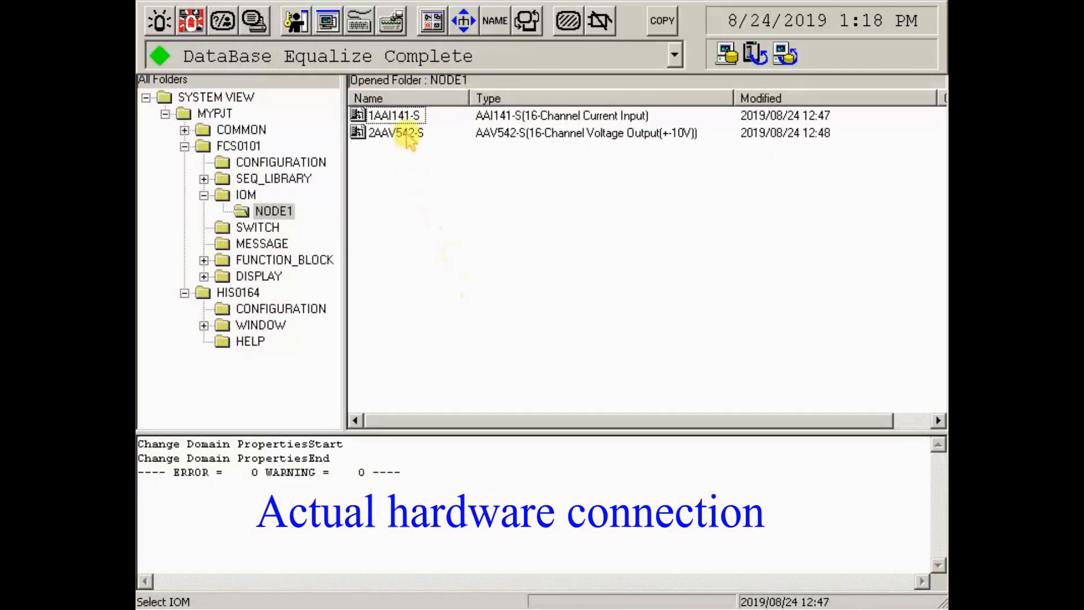
pyautogui.doubleClick(405, 133)
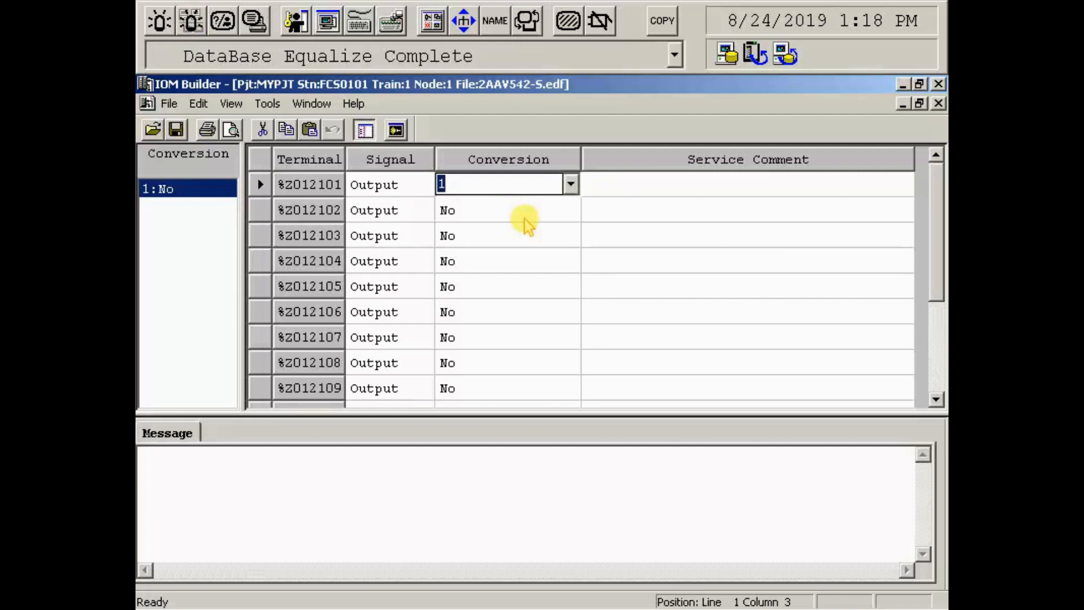
pyautogui.click(290, 184)
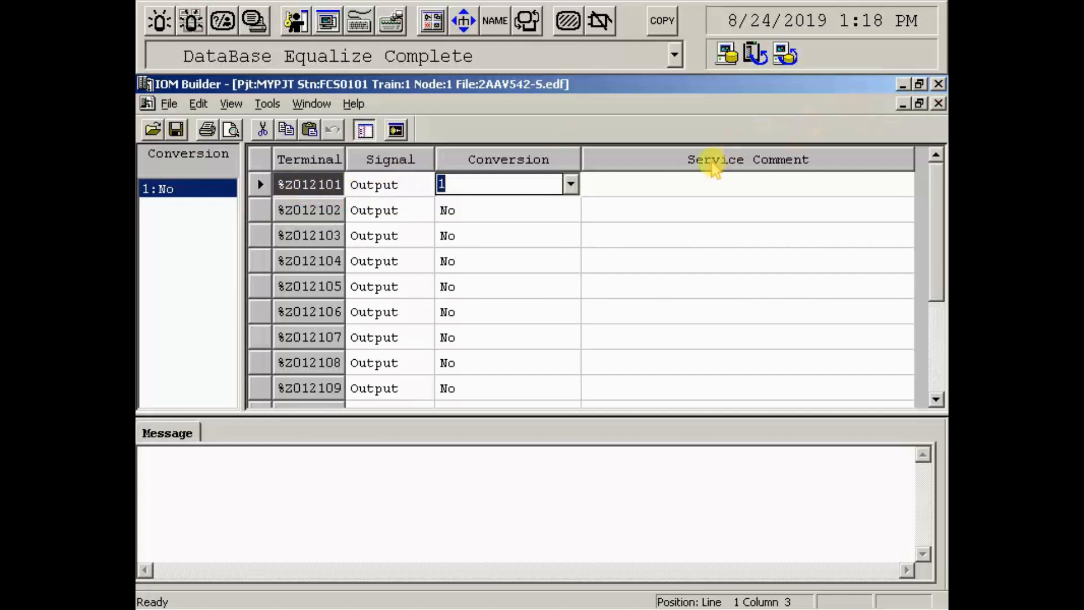
# - Return to drawing DR0001 and set the connection information of the PIO link block right of TCV5001 to %Z012101
pyautogui.hotkey('alt', 'Tab')
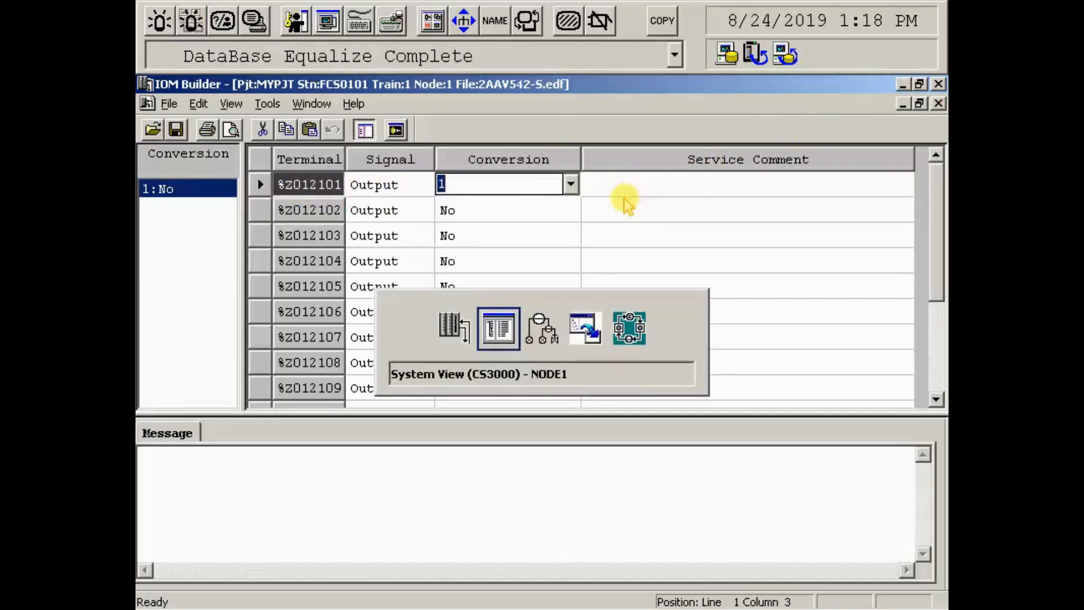
pyautogui.hotkey('alt', 'Tab')
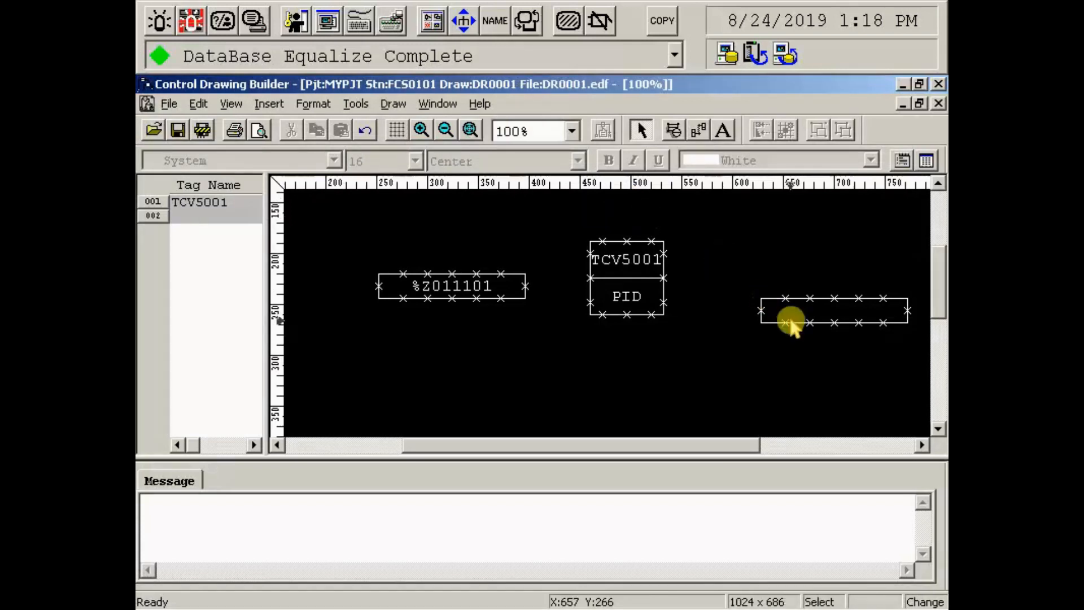
pyautogui.moveTo(735, 279); pyautogui.dragTo(644, 342)
pyautogui.rightClick(585, 311)
pyautogui.click(618, 320)
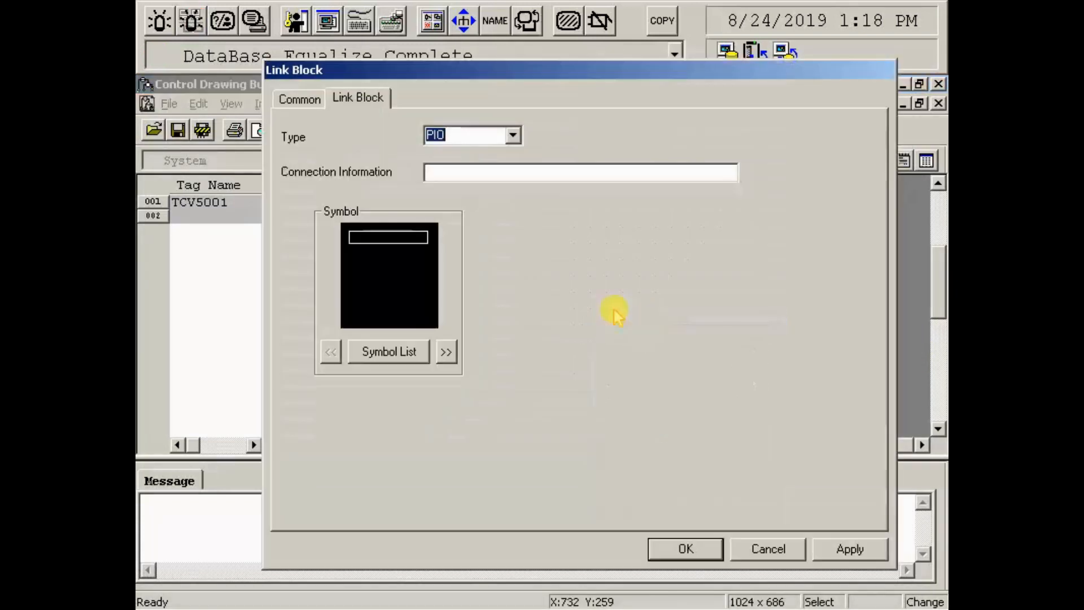
pyautogui.click(490, 177)
pyautogui.write('Z')
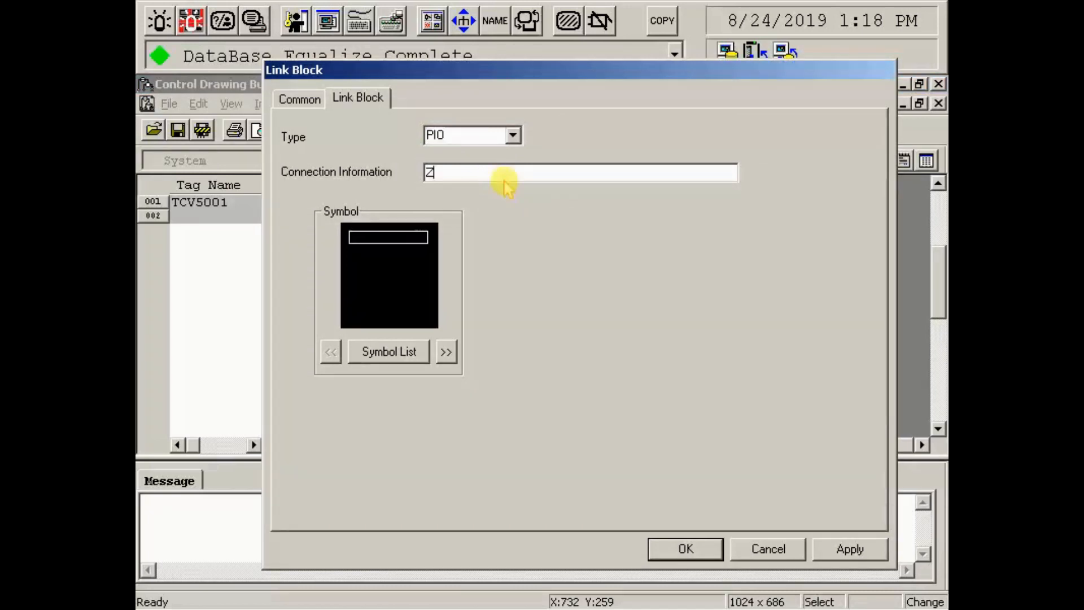
pyautogui.press('BackSpace')
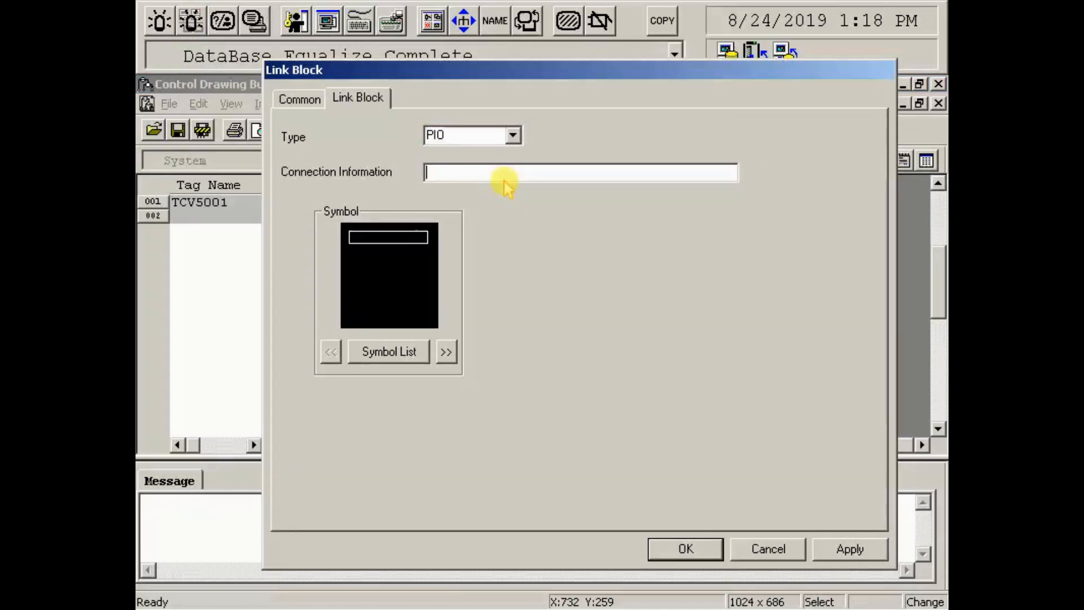
pyautogui.write('%Z')
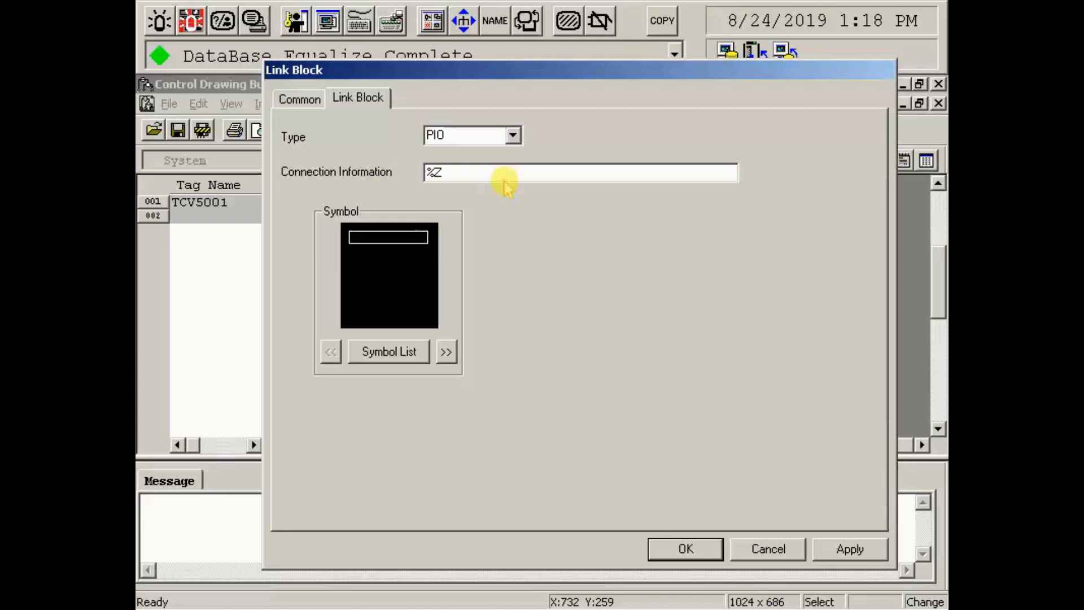
pyautogui.write('012101')
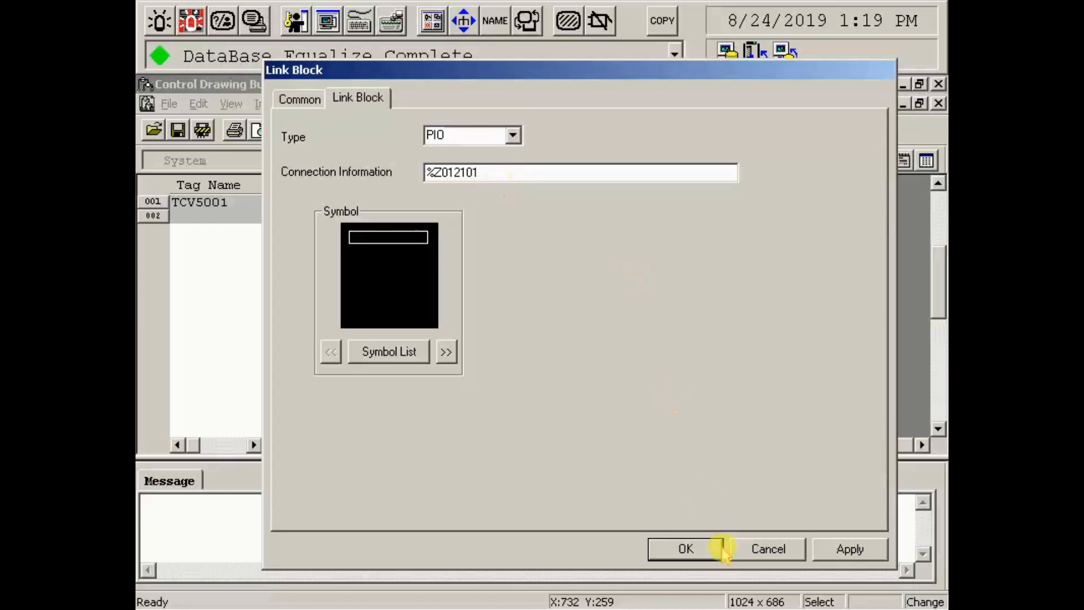
pyautogui.click(848, 550)
pyautogui.click(724, 550)
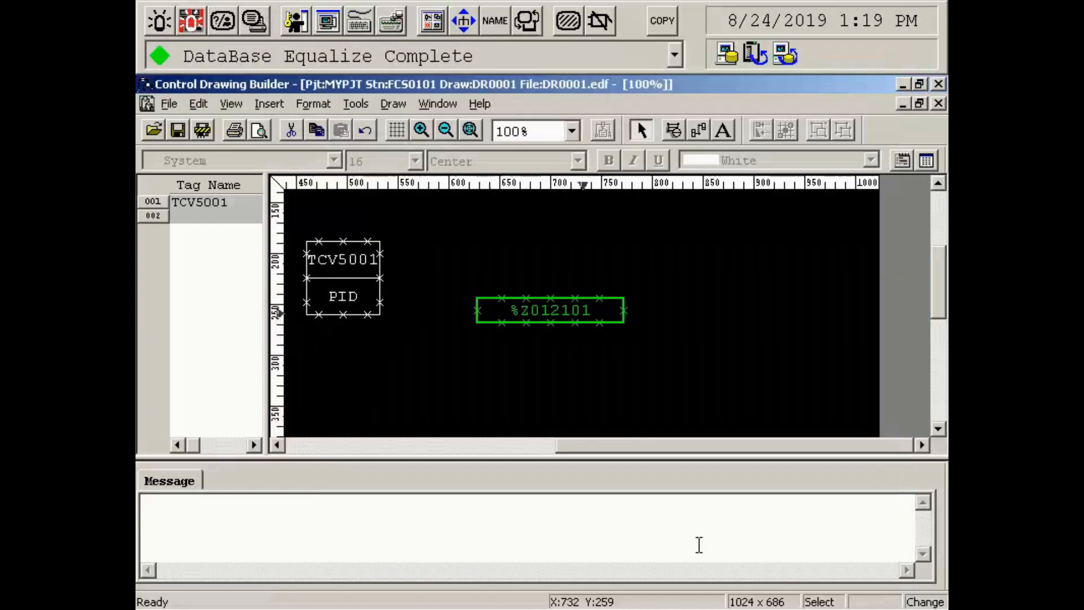
pyautogui.moveTo(621, 442); pyautogui.dragTo(494, 447)
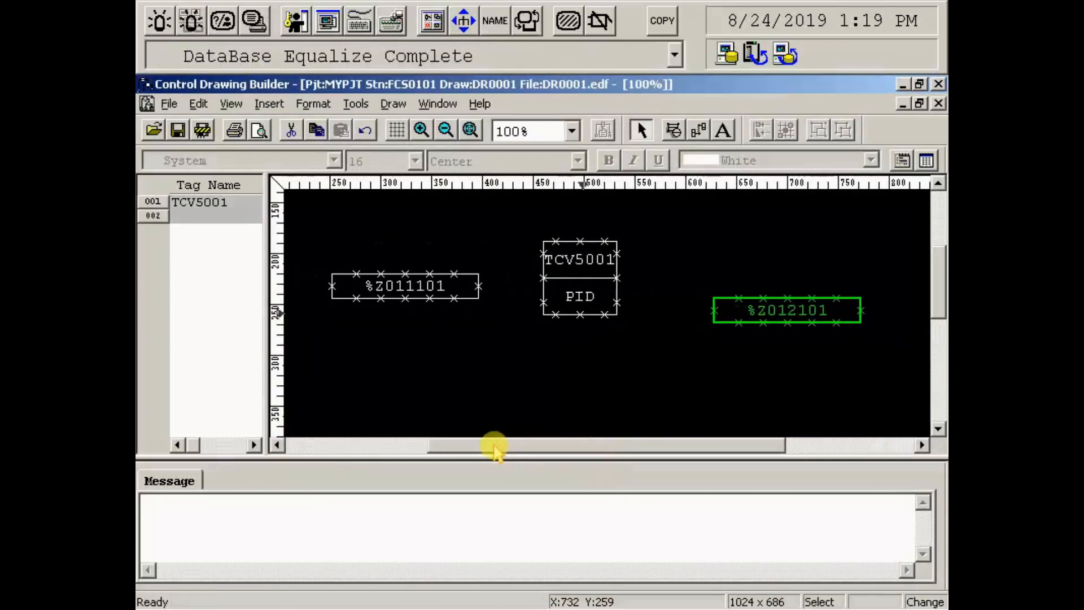
pyautogui.click(475, 285)
pyautogui.click(477, 287)
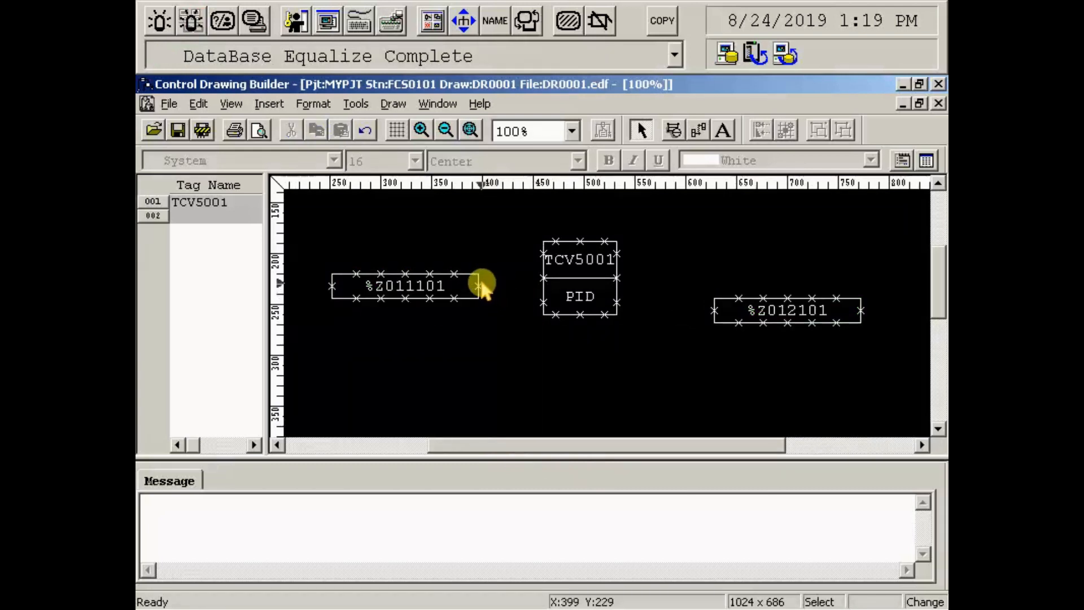
pyautogui.click(478, 287)
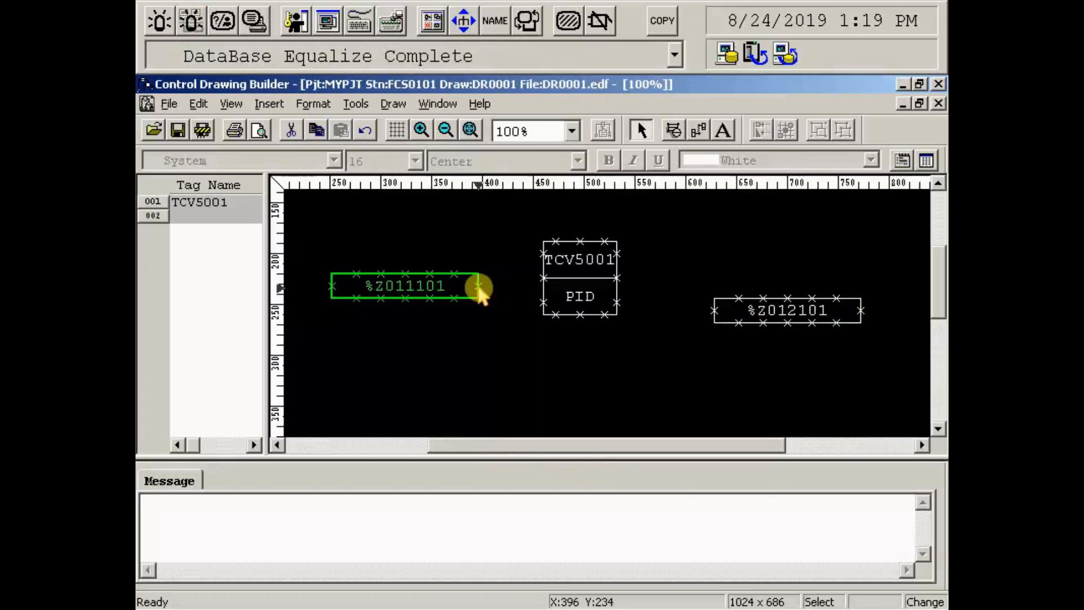
pyautogui.doubleClick(541, 277)
pyautogui.click(757, 550)
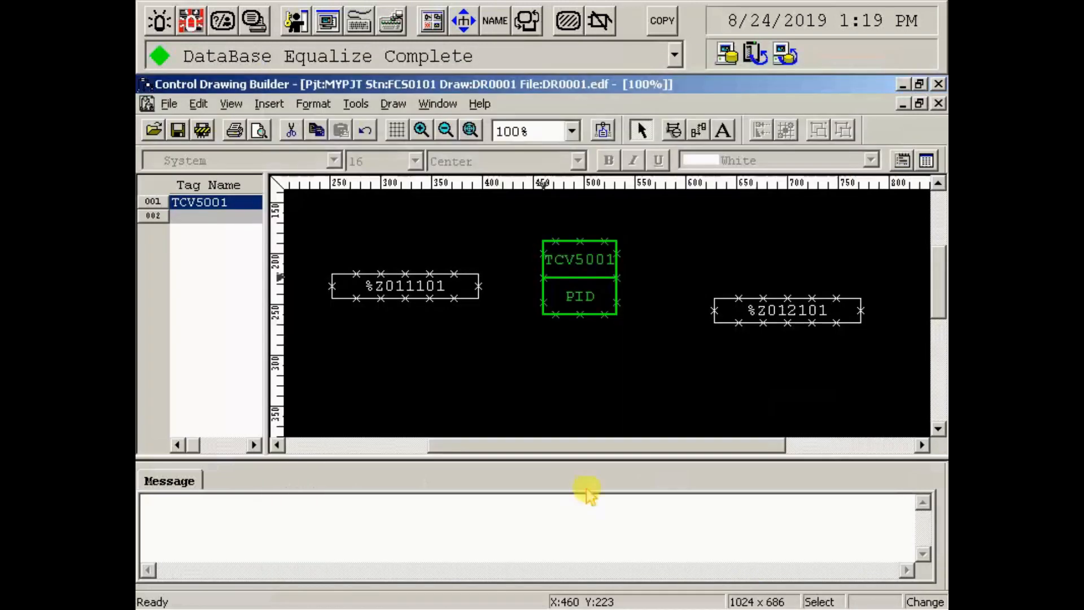
# - Wire the %Z011101 link block to TCV5001's IN terminal and TCV5001's OUT terminal to the %Z012101 link block
pyautogui.click(698, 131)
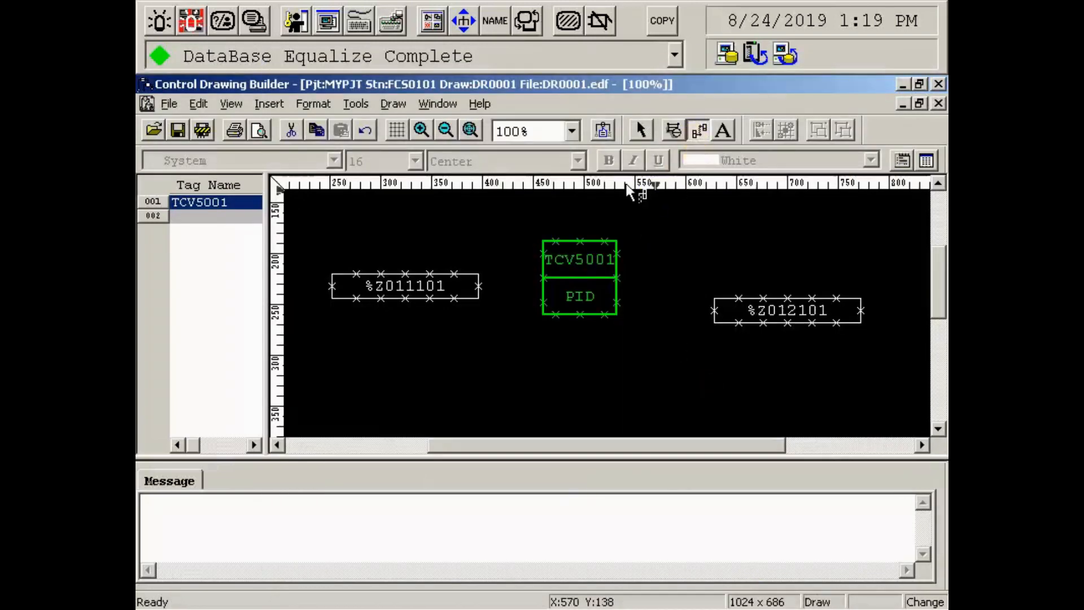
pyautogui.click(478, 287)
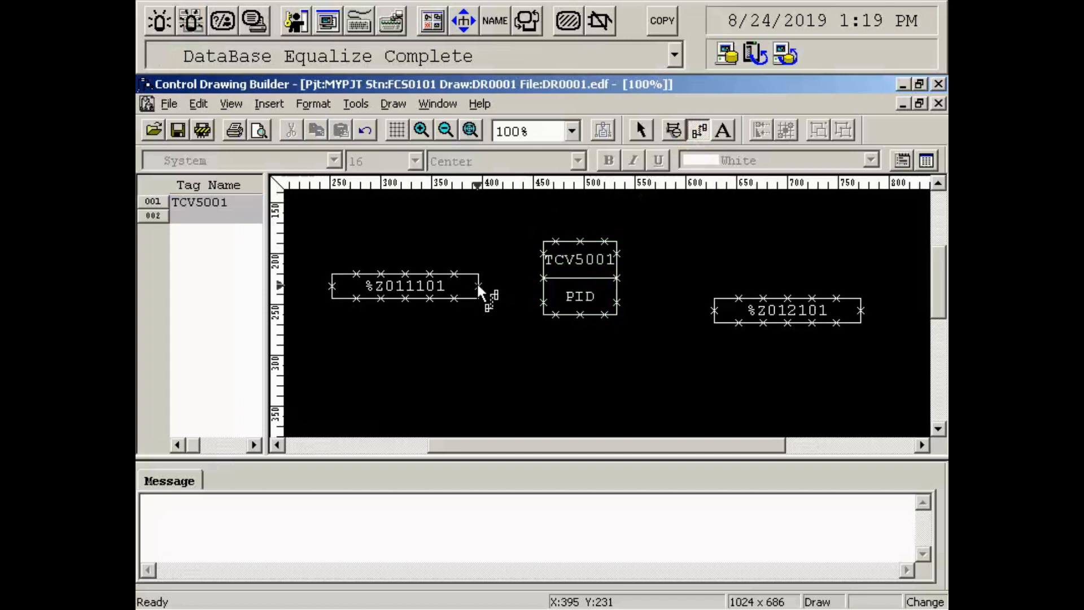
pyautogui.click(540, 275)
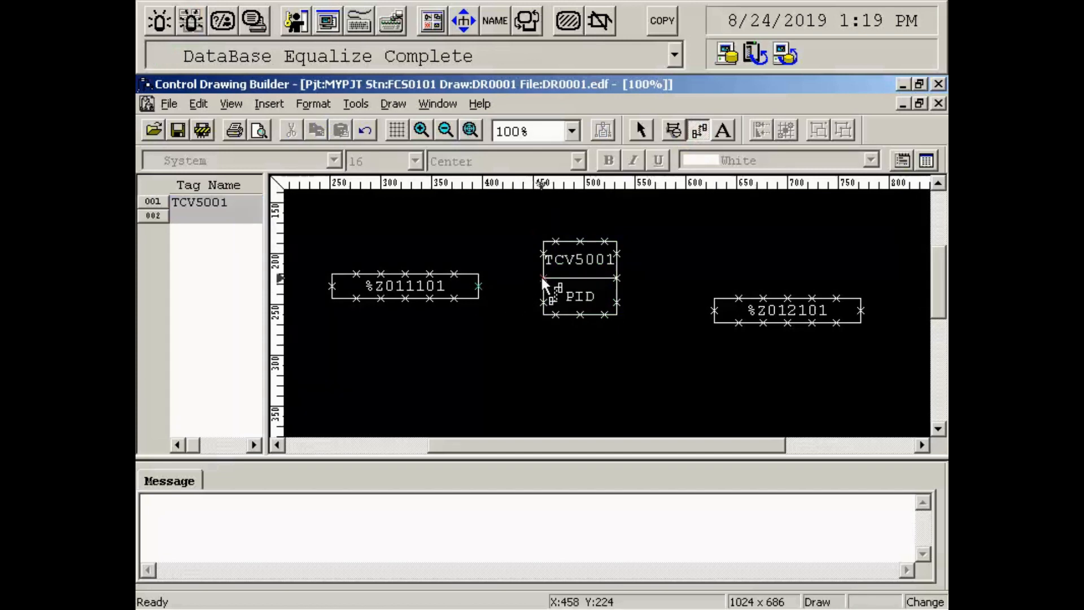
pyautogui.click(617, 277)
pyautogui.click(713, 310)
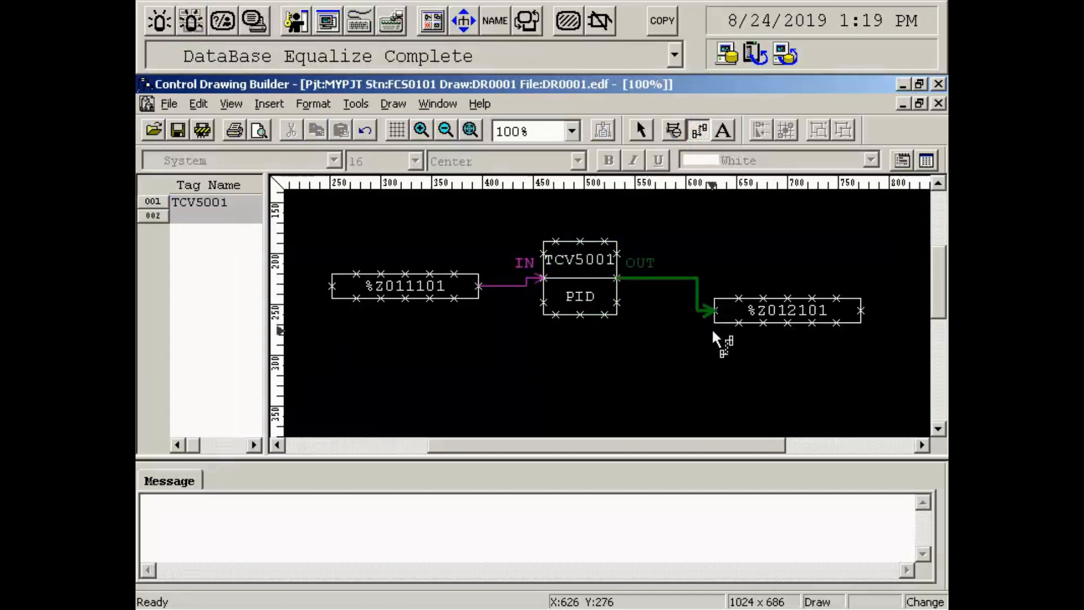
# - Save drawing DR0001, download the changes to the FCS, and check the error and warning messages
pyautogui.click(178, 131)
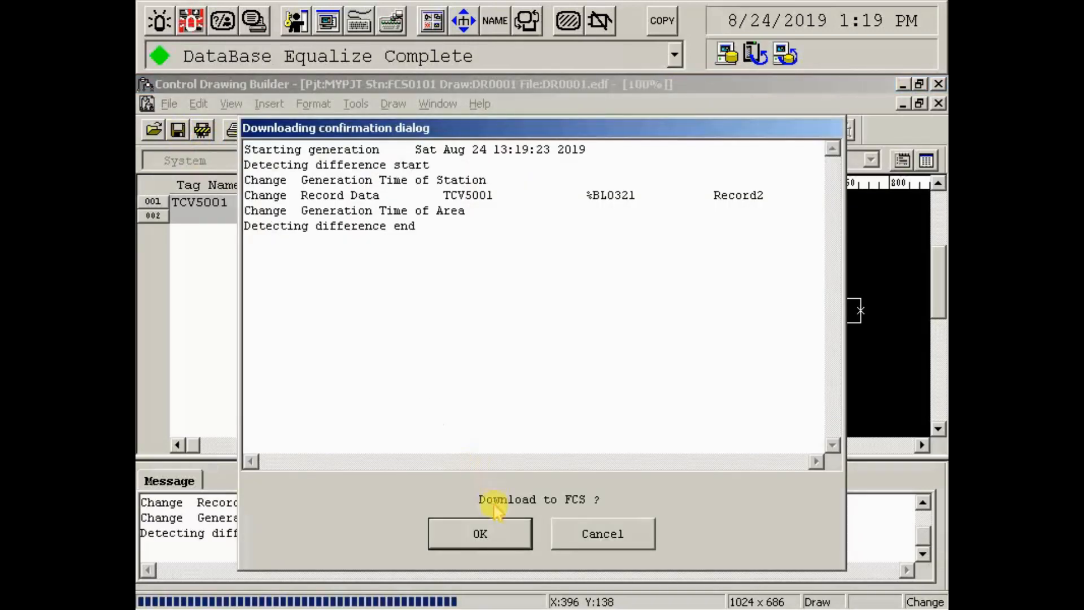
pyautogui.click(486, 534)
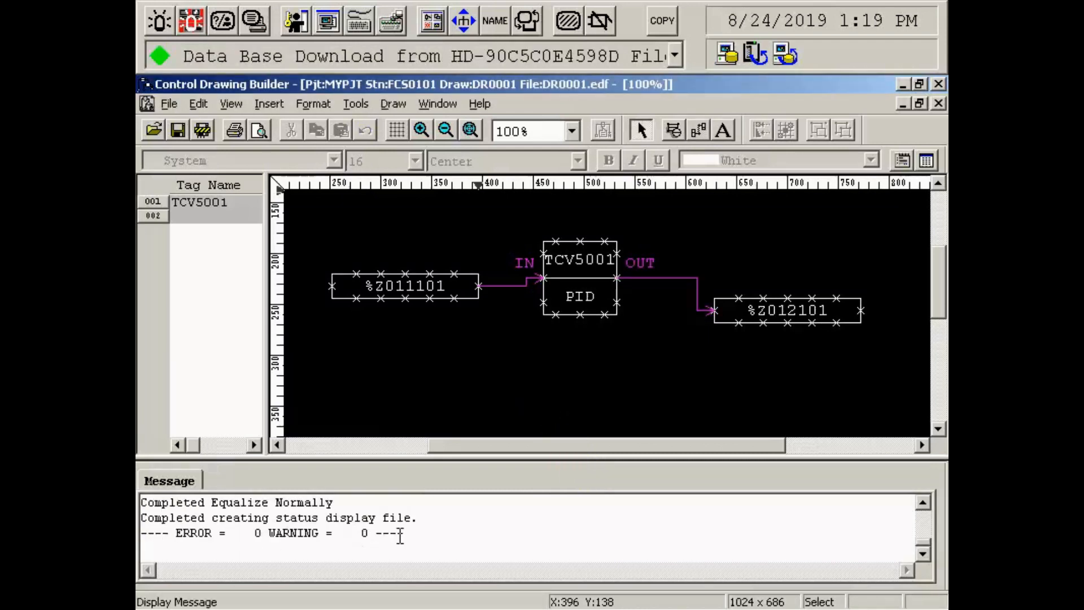
pyautogui.moveTo(399, 535); pyautogui.dragTo(145, 525)
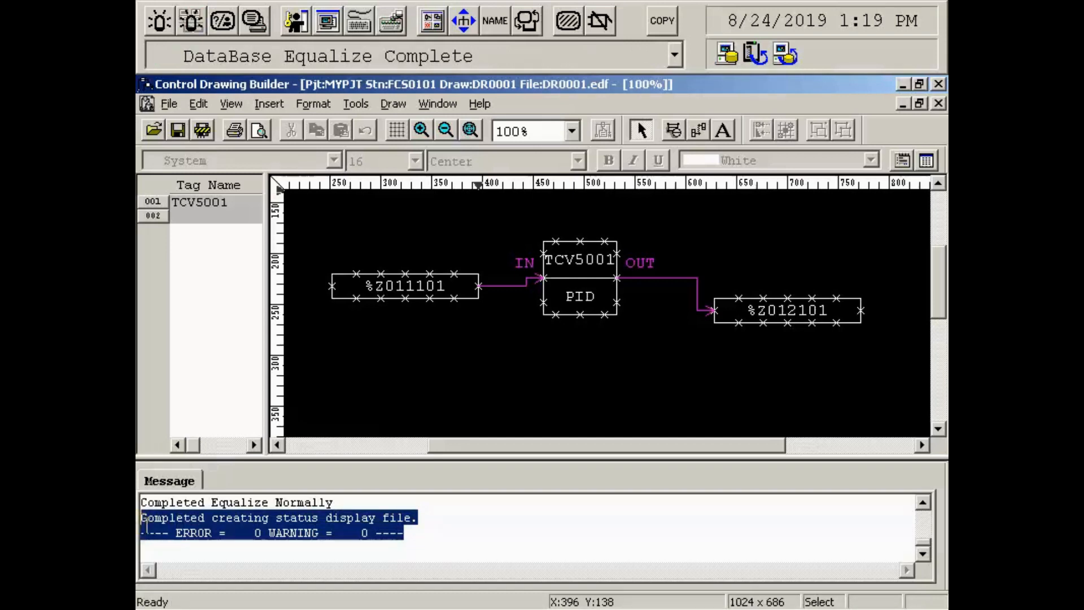
# - Switch to the Test Function window, open the Wiring editor, set row 1's To Terminal to %Z011101, and maximize the window
pyautogui.hotkey('alt', 'Tab')
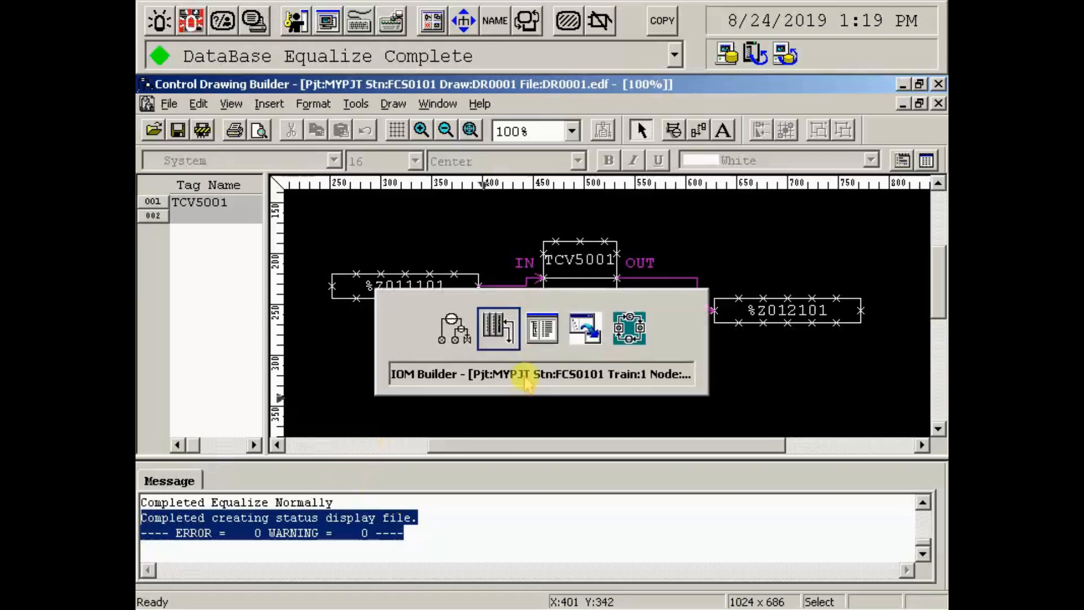
pyautogui.hotkey('alt', 'Tab')
pyautogui.hotkey('alt', 'Tab')
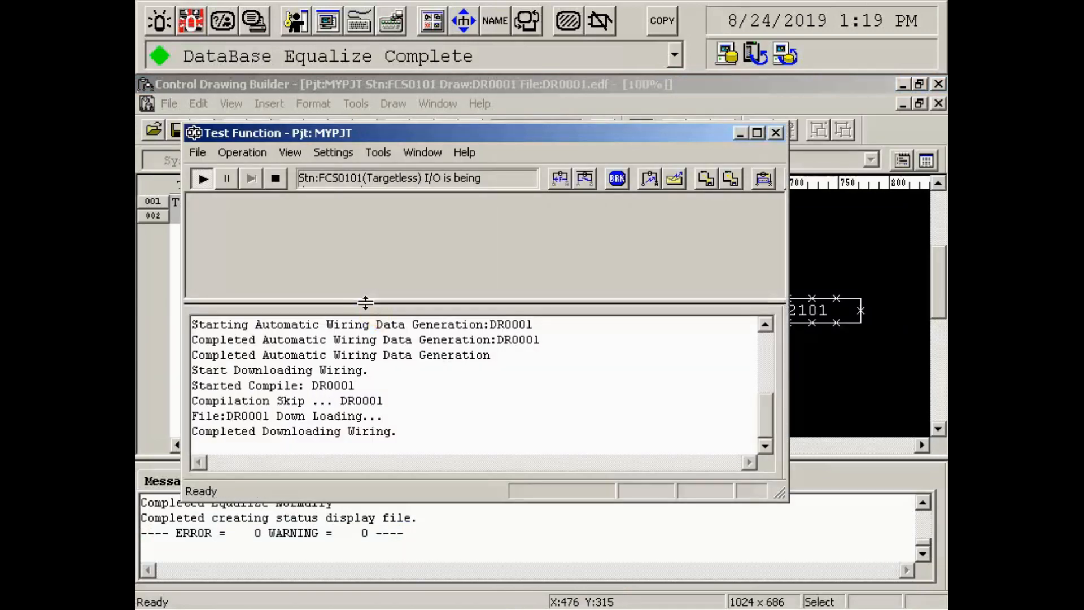
pyautogui.click(560, 179)
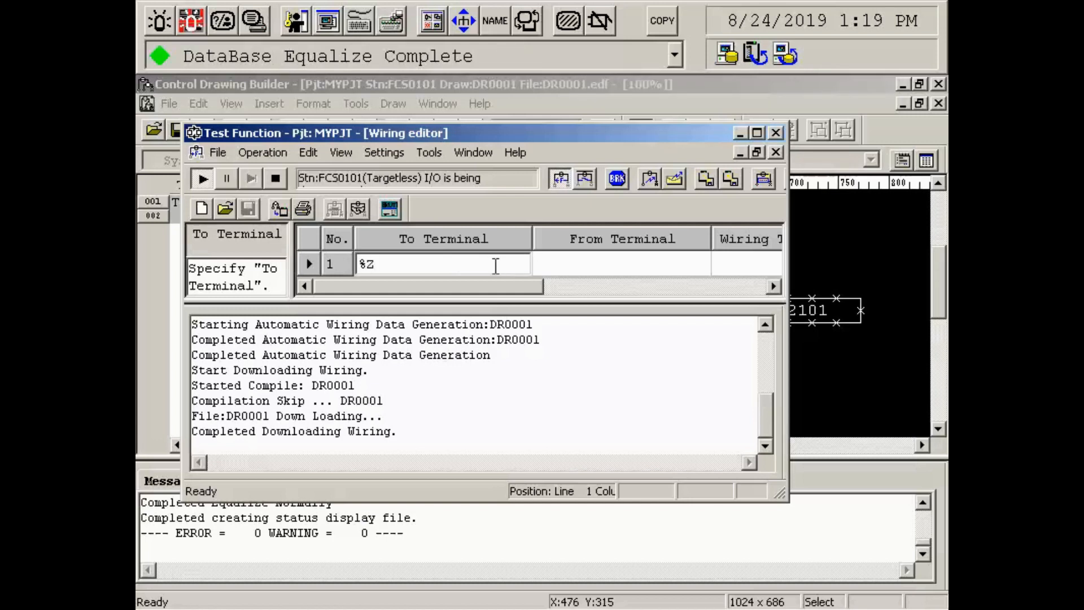
pyautogui.write('0111')
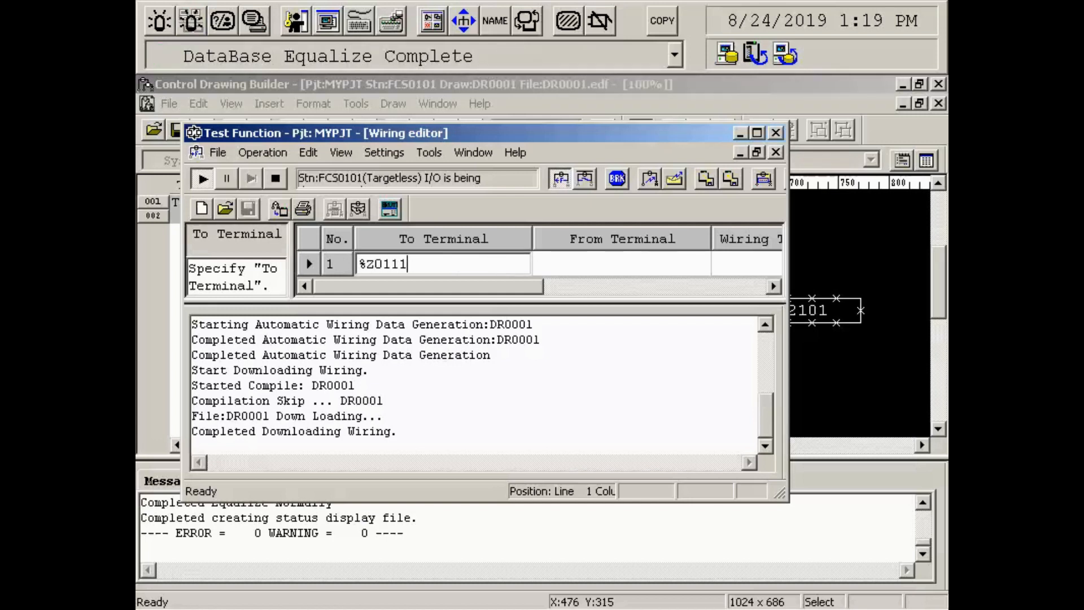
pyautogui.write('01')
pyautogui.press('Tab')
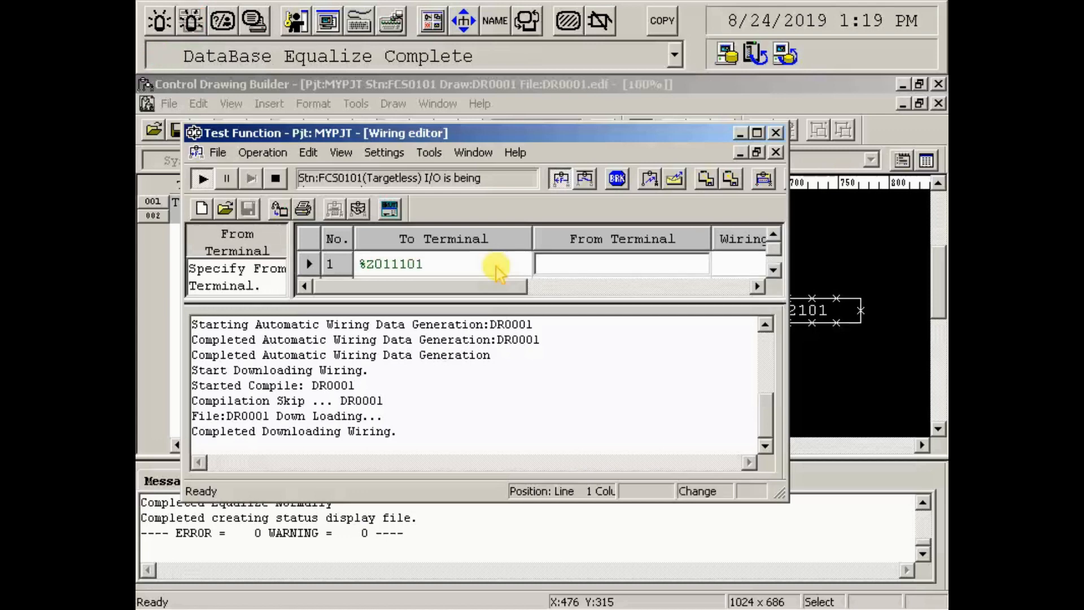
pyautogui.click(757, 134)
pyautogui.click(423, 220)
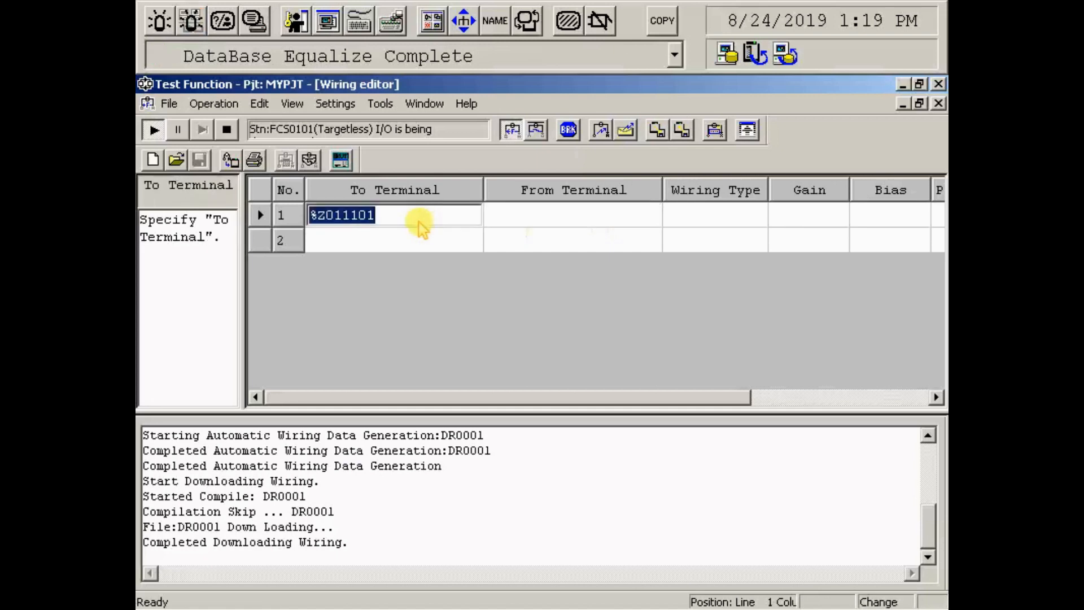
# - Set the From Terminal of wiring row 1 to %Z012101
pyautogui.click(515, 215)
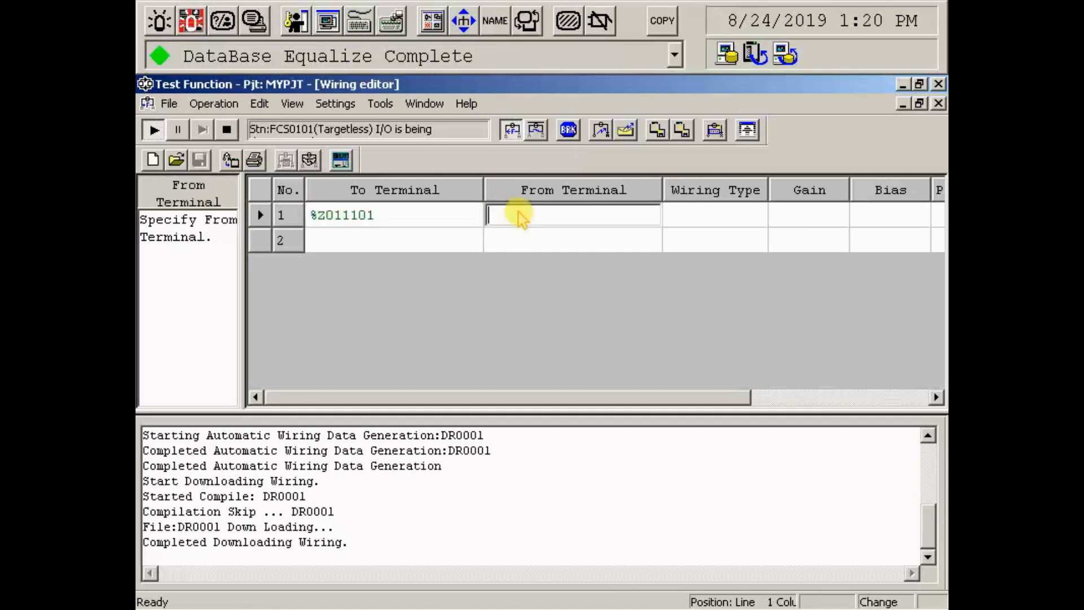
pyautogui.write('%Z011101')
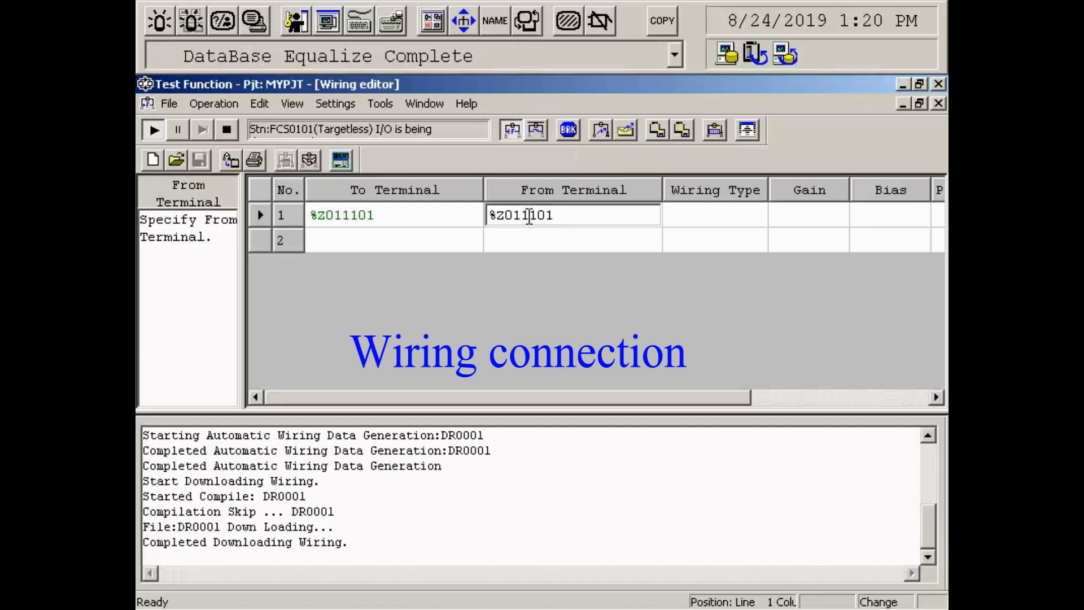
pyautogui.click(532, 216)
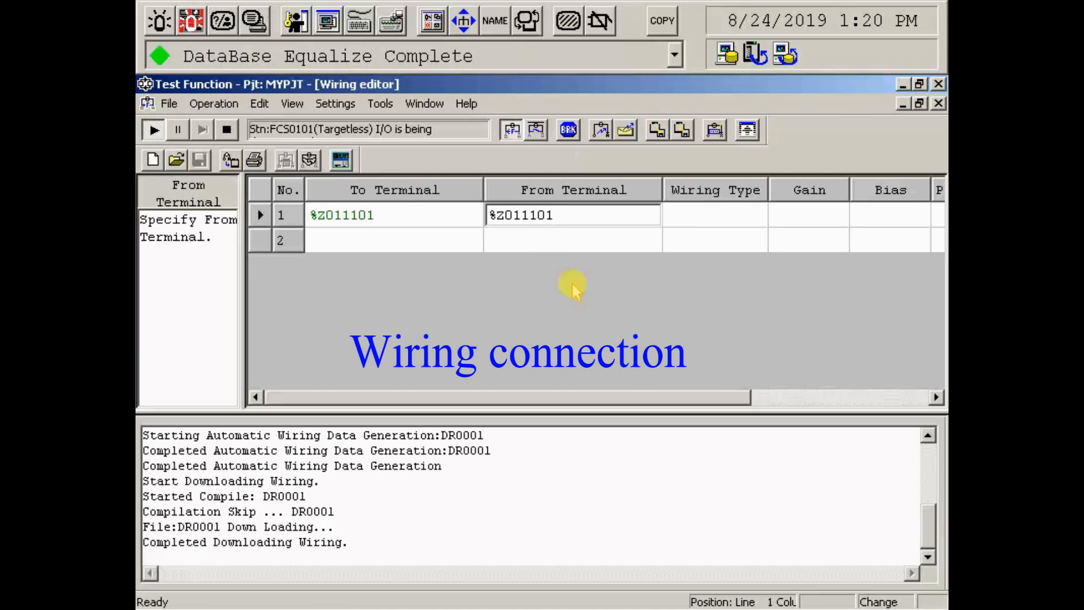
pyautogui.press('BackSpace')
pyautogui.write('2')
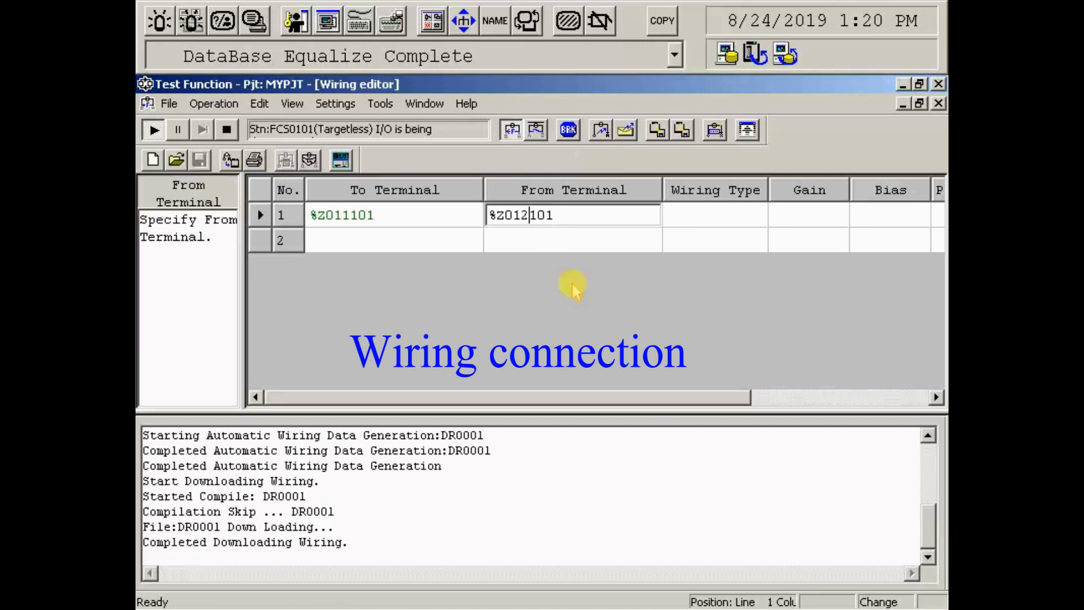
pyautogui.press('Return')
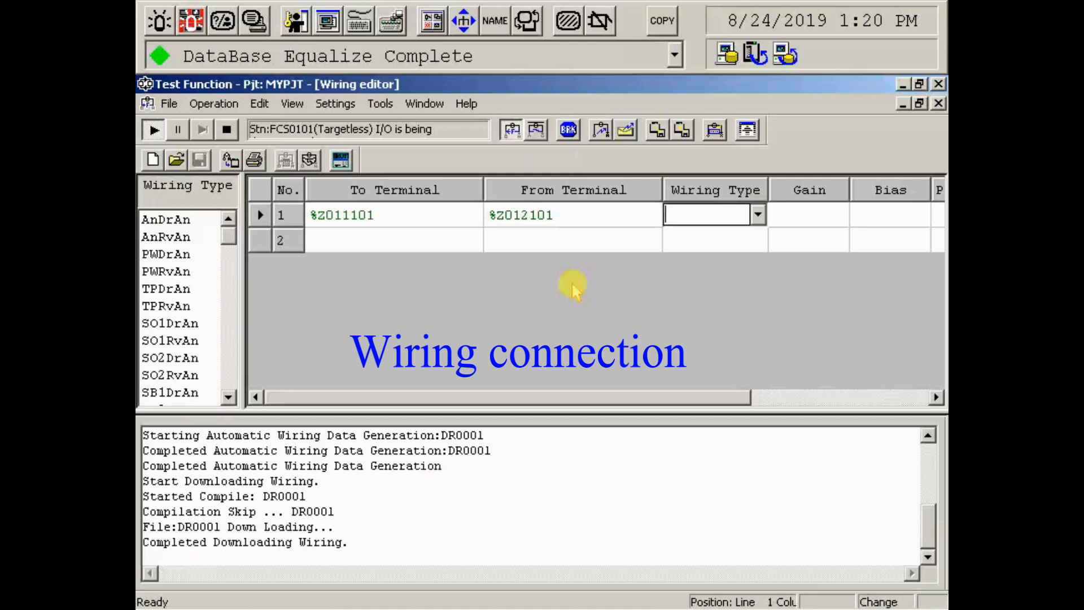
# - Set the wiring type of row 1 to AnDrAn and its gain to 2
pyautogui.click(758, 214)
pyautogui.click(739, 238)
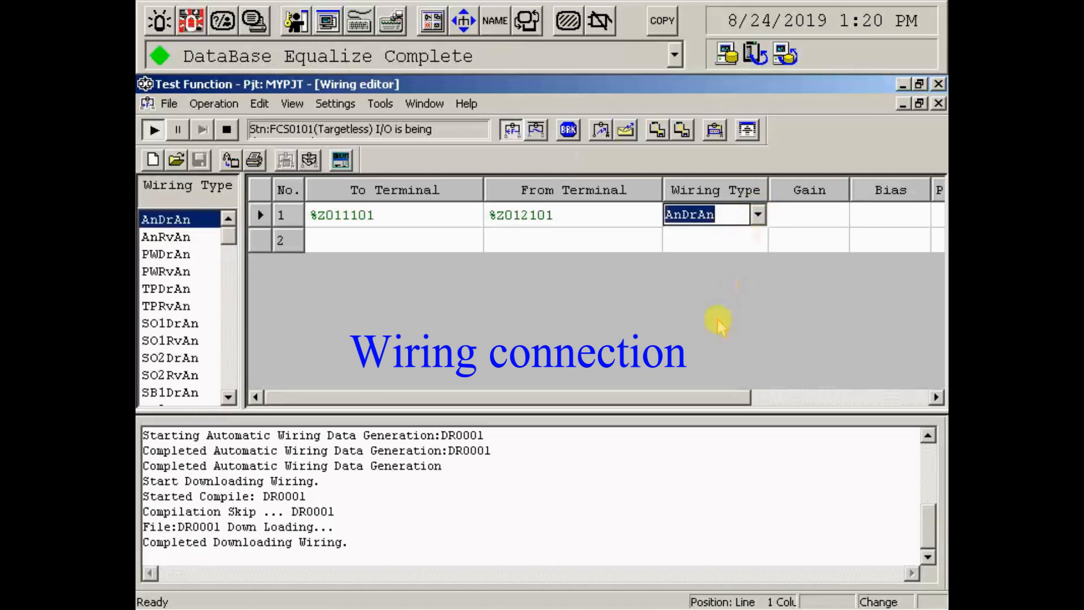
pyautogui.click(791, 216)
pyautogui.write('2')
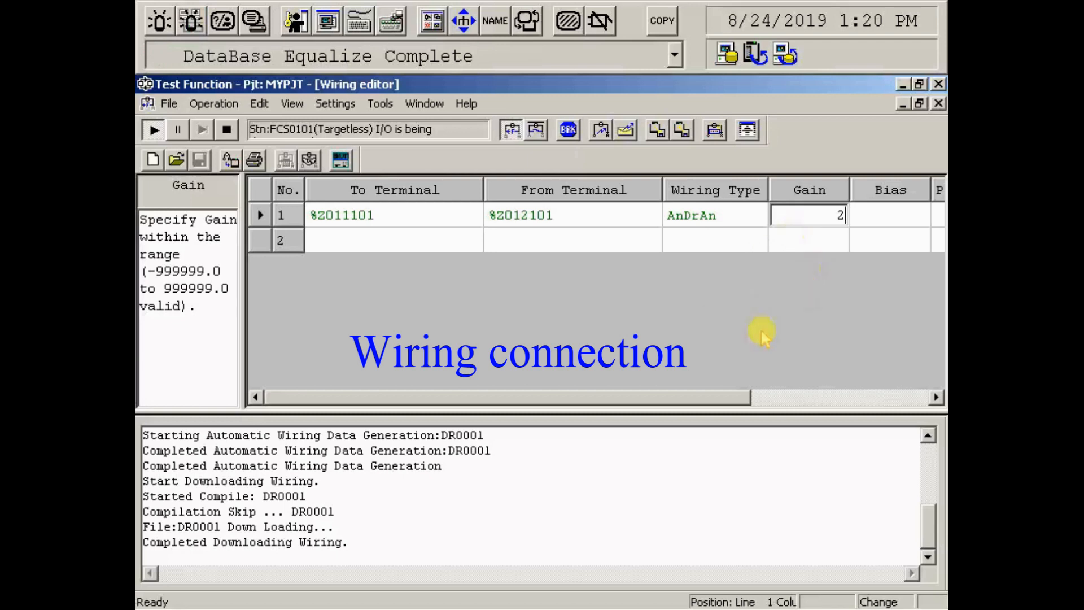
pyautogui.click(870, 216)
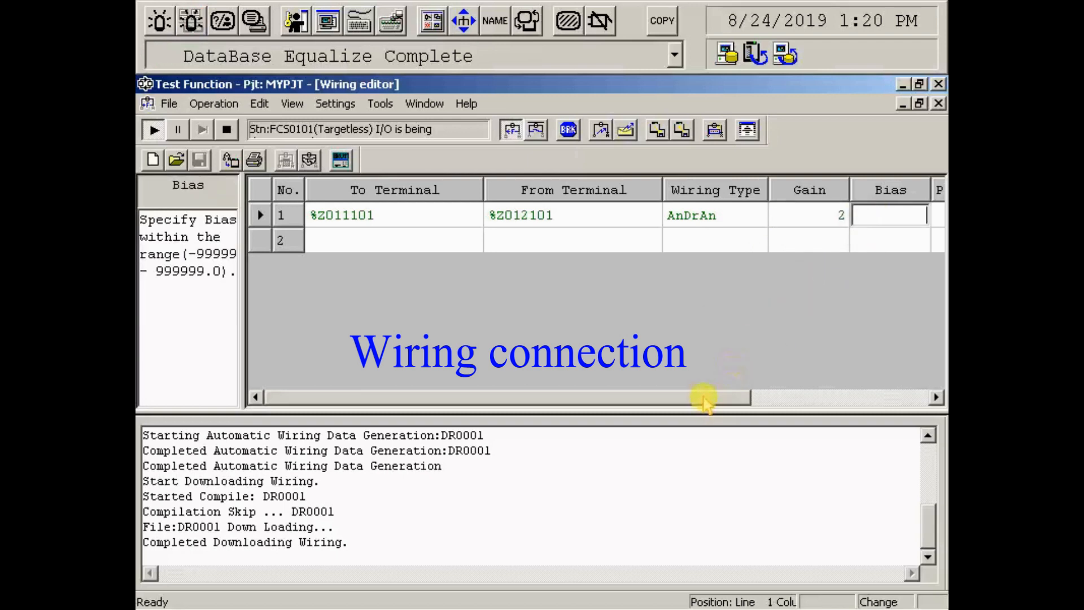
# - Set the delay of wiring row 1 to 1 and its lag to 20
pyautogui.moveTo(704, 398); pyautogui.dragTo(802, 403)
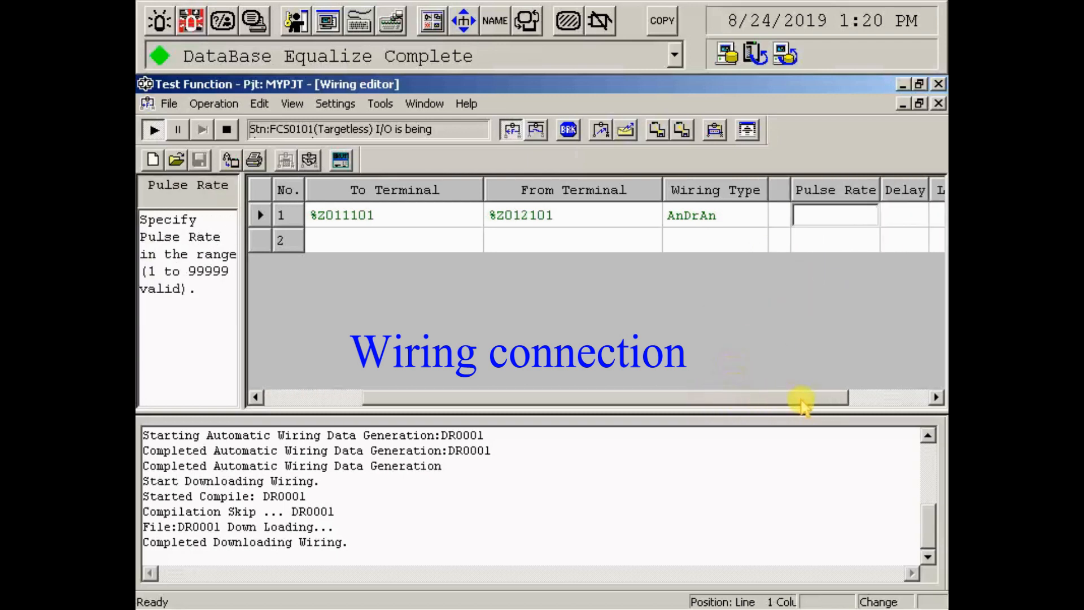
pyautogui.click(904, 217)
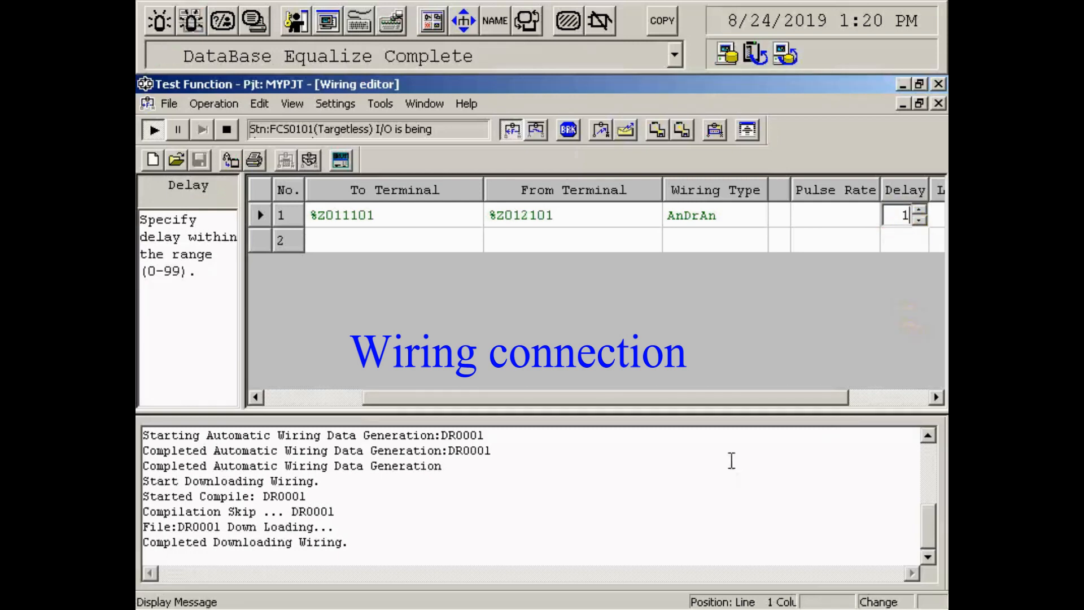
pyautogui.moveTo(745, 407); pyautogui.dragTo(756, 405)
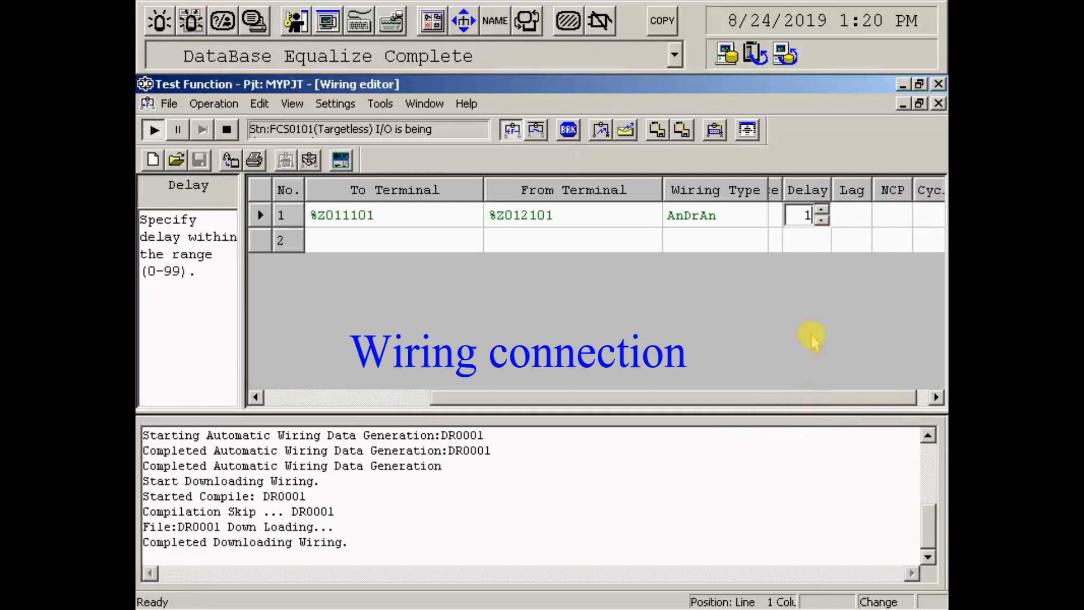
pyautogui.click(852, 215)
pyautogui.write('2')
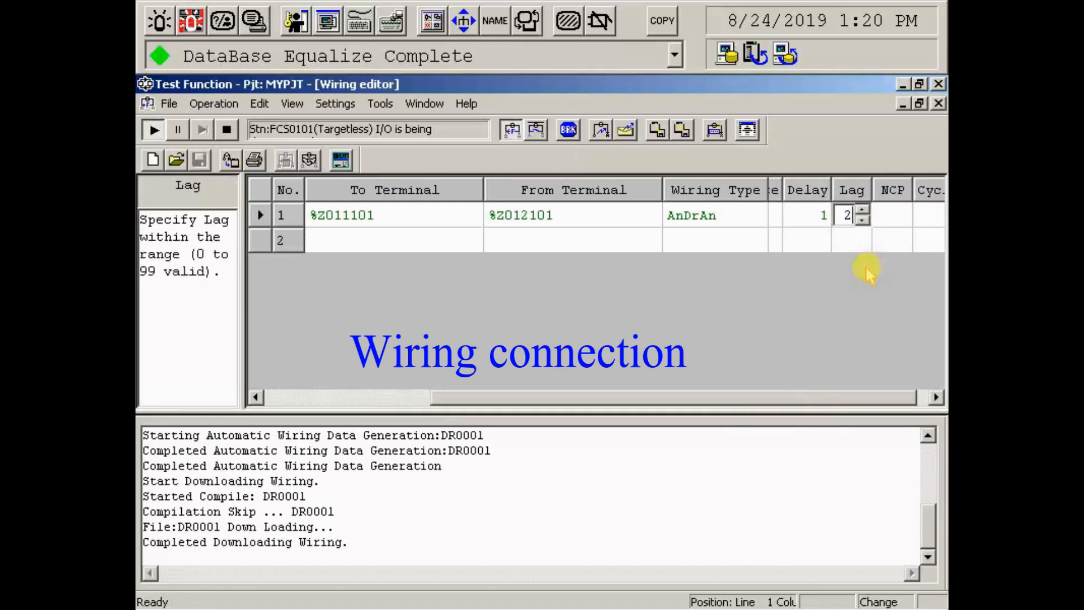
pyautogui.write('0')
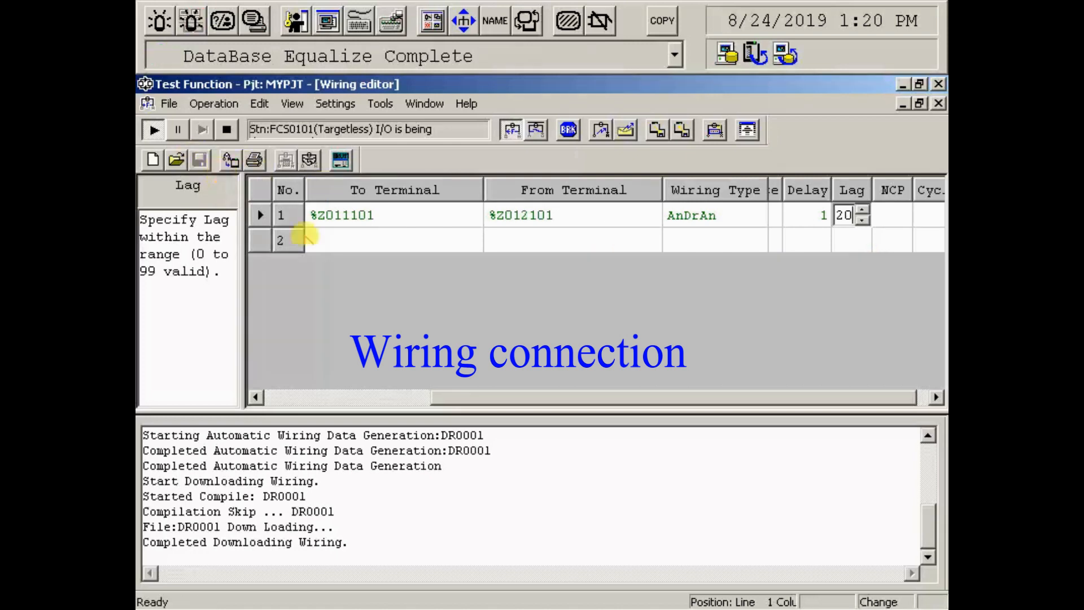
pyautogui.click(452, 238)
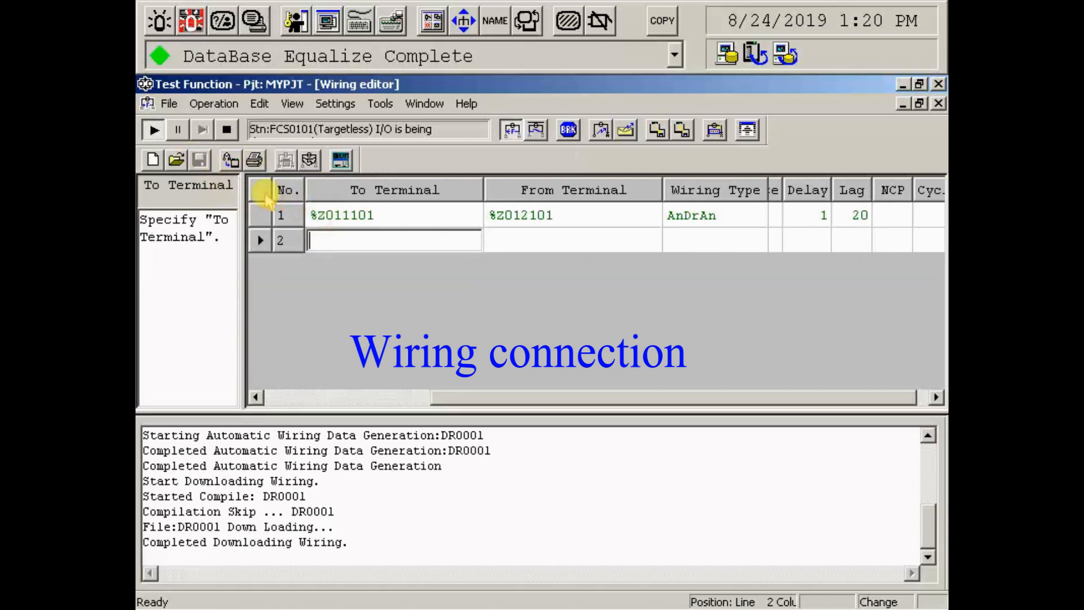
# - Download the wiring information, preserving the changes as WIRE01.wrs and including both the DR0001 and WIRE01 wiring files
pyautogui.click(262, 215)
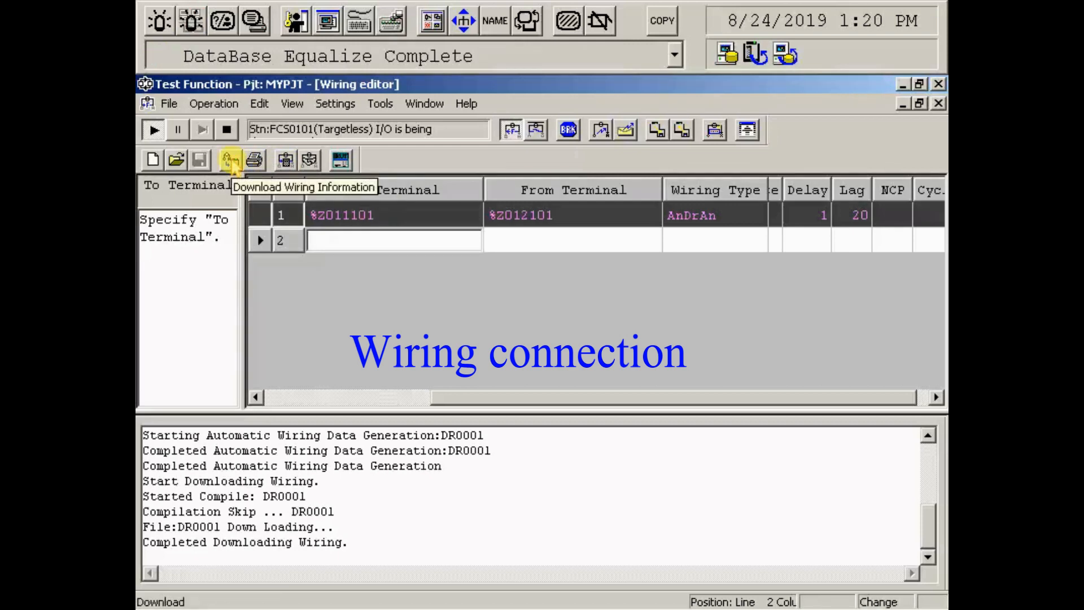
pyautogui.click(231, 161)
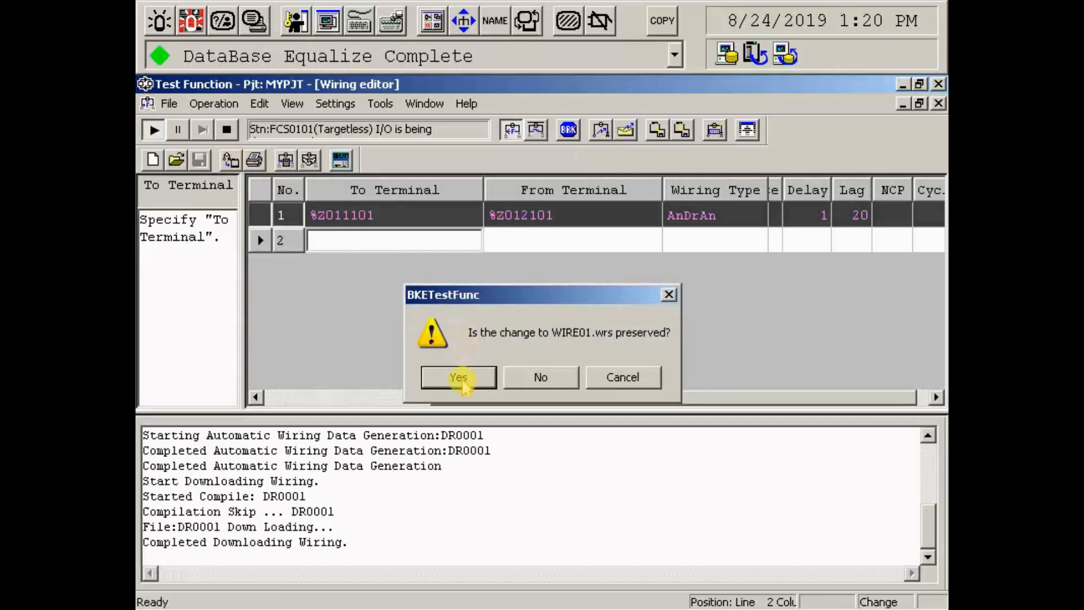
pyautogui.click(460, 379)
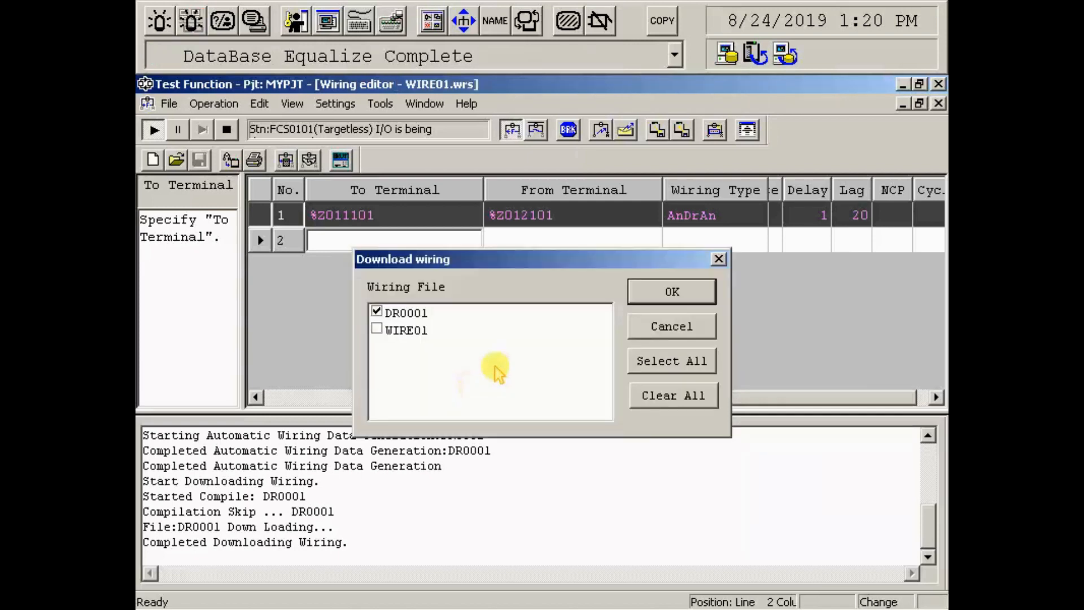
pyautogui.click(376, 329)
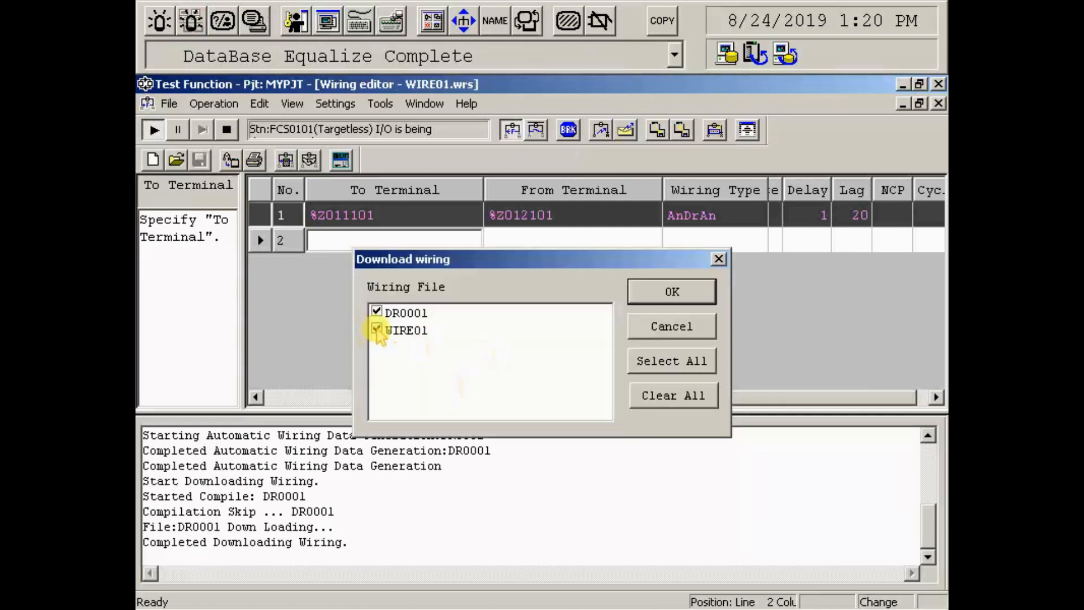
pyautogui.click(672, 291)
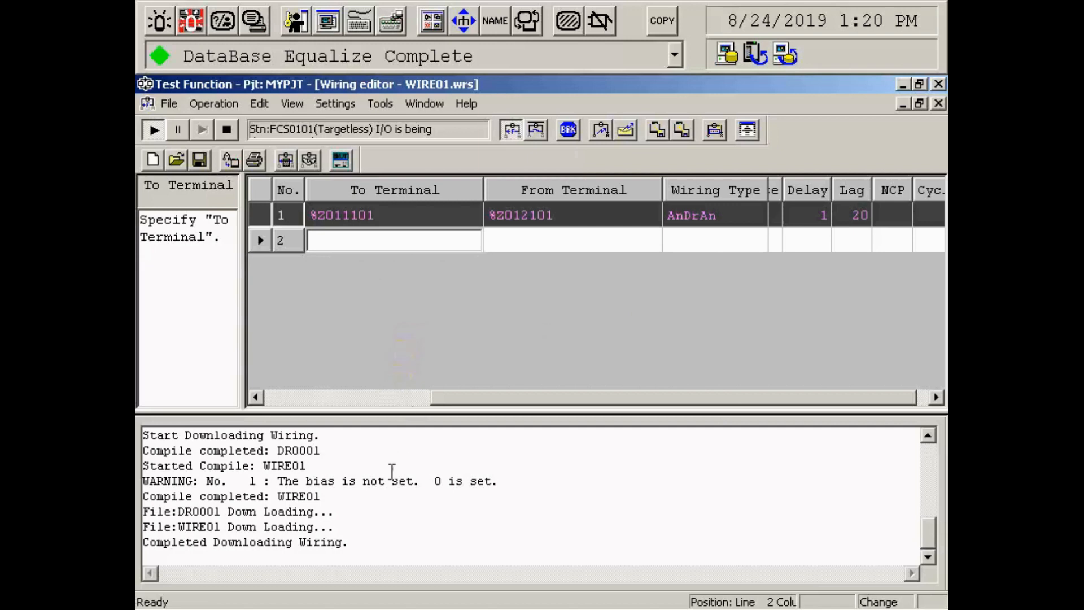
pyautogui.moveTo(357, 548); pyautogui.dragTo(140, 545)
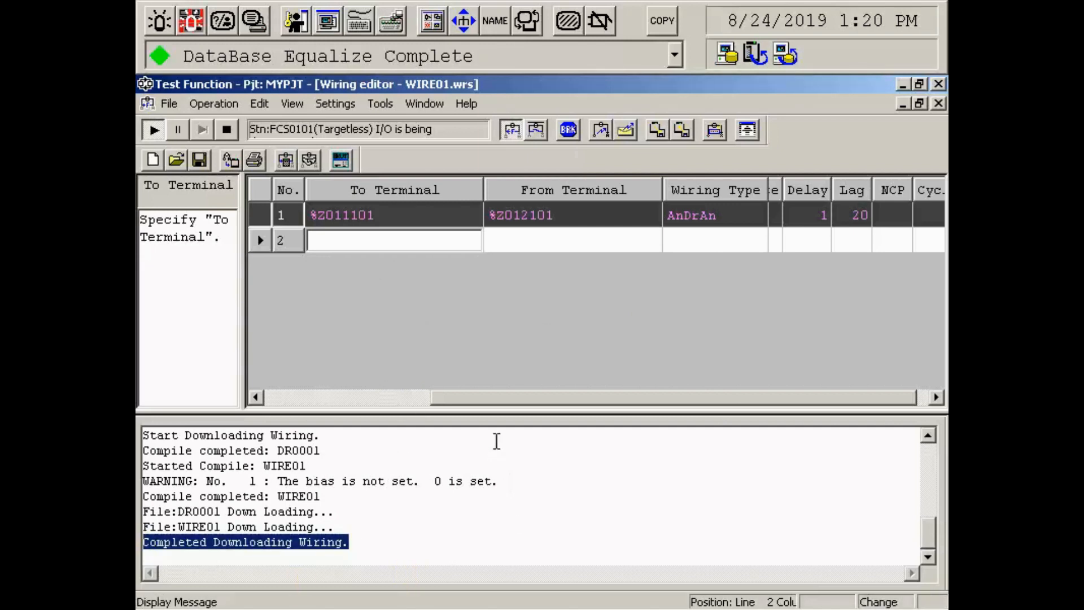
pyautogui.click(507, 339)
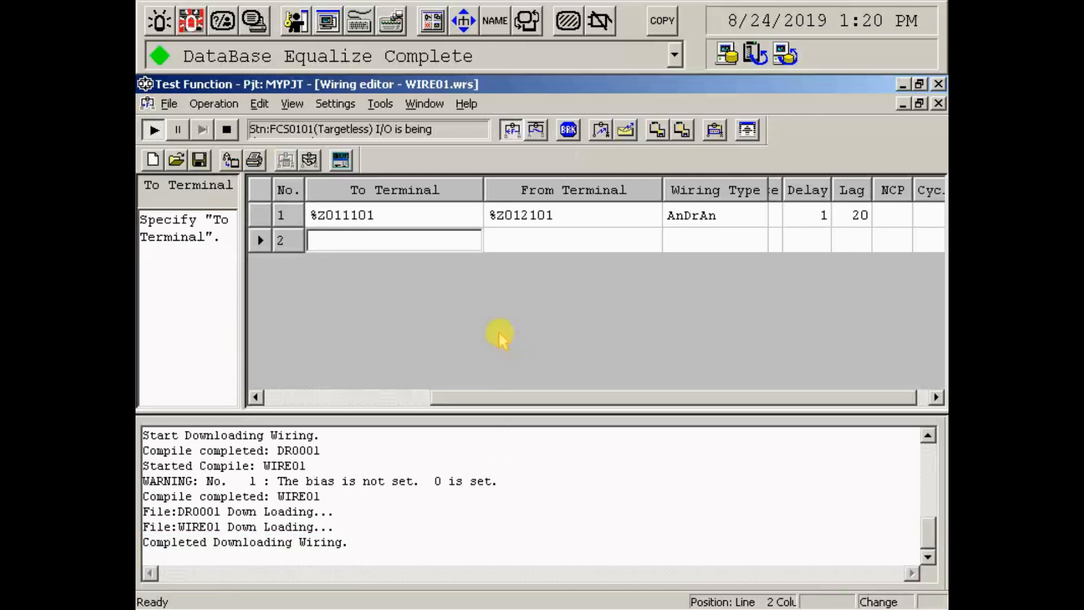
# - Switch to the Control Drawing Builder showing DR0001 and call up the TCV5001 faceplate by its window name
pyautogui.hotkey('alt', 'Tab')
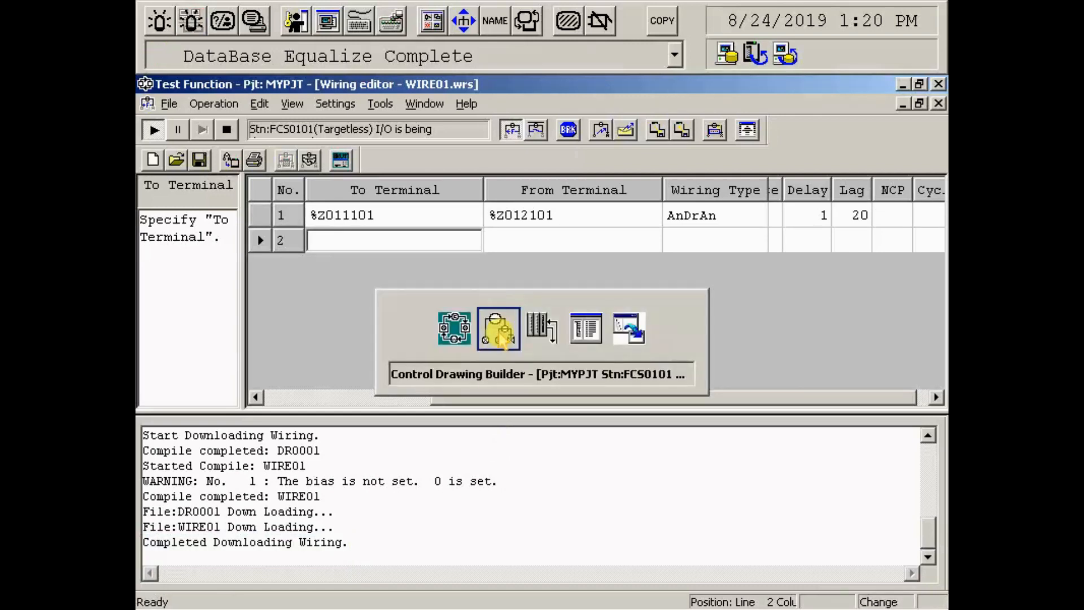
pyautogui.hotkey('alt', 'Tab')
pyautogui.hotkey('alt', 'Tab')
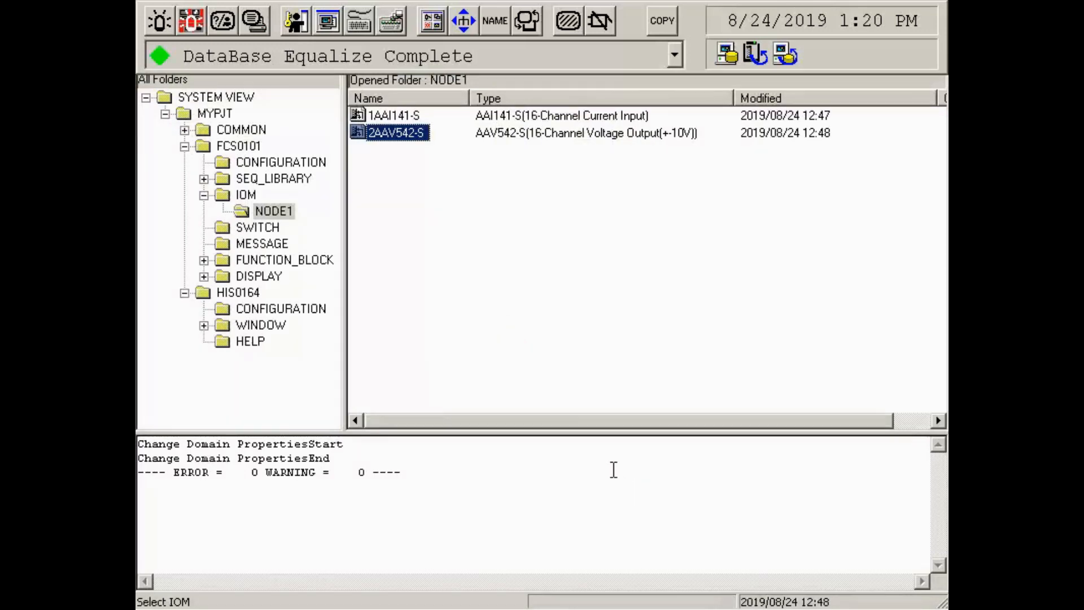
pyautogui.hotkey('alt', 'Tab')
pyautogui.hotkey('alt', 'Tab')
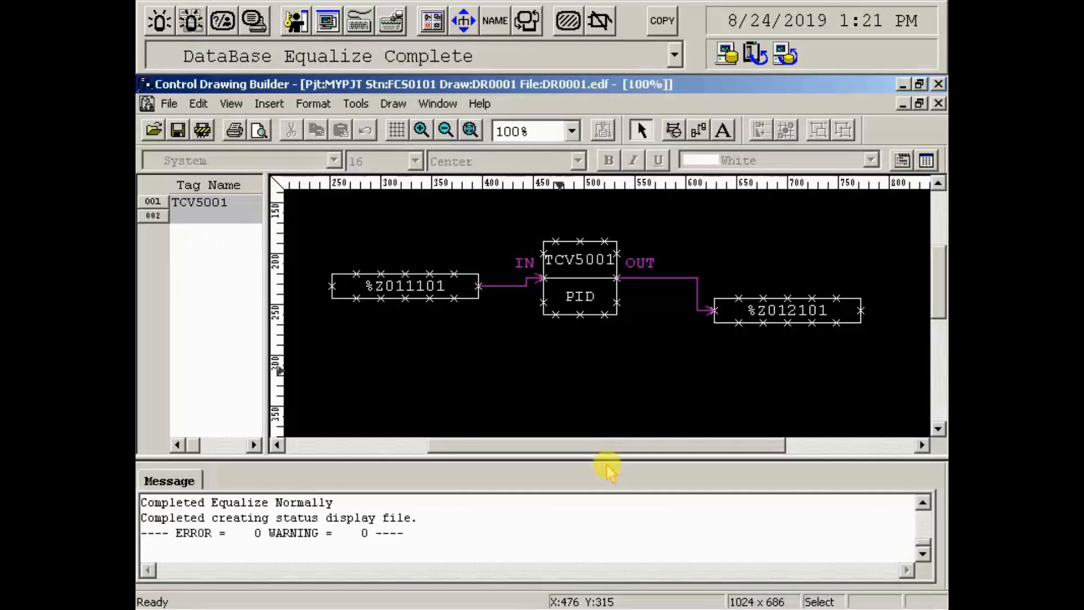
pyautogui.click(487, 23)
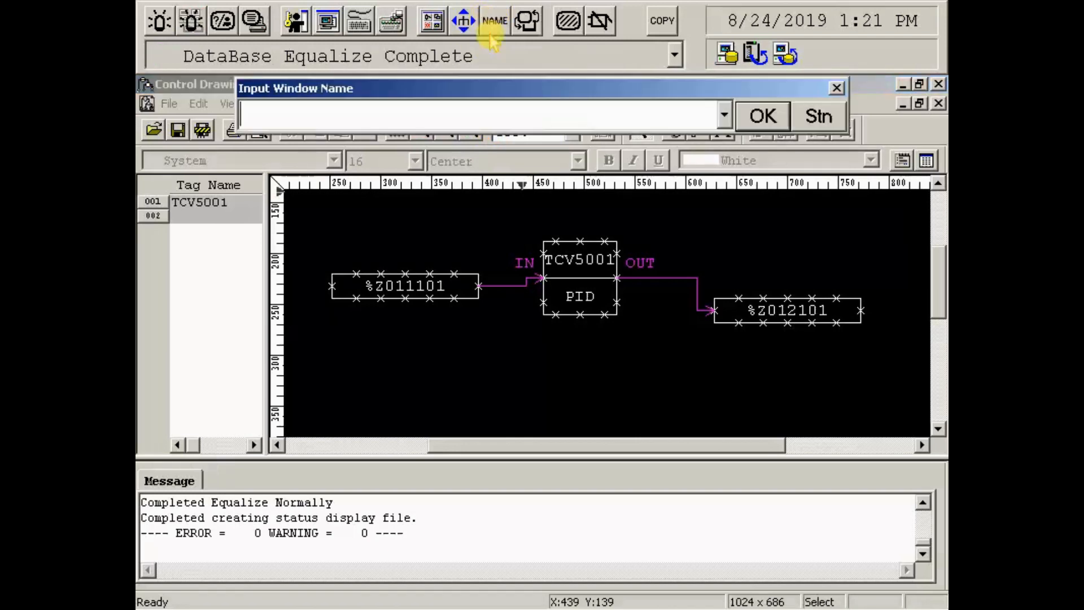
pyautogui.write('TC')
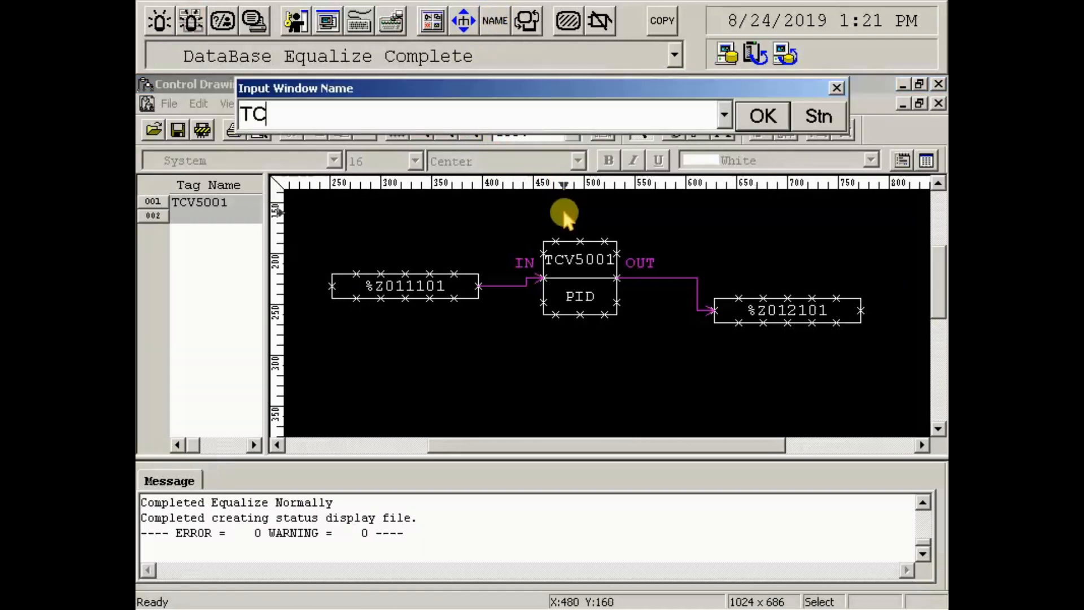
pyautogui.write('V500')
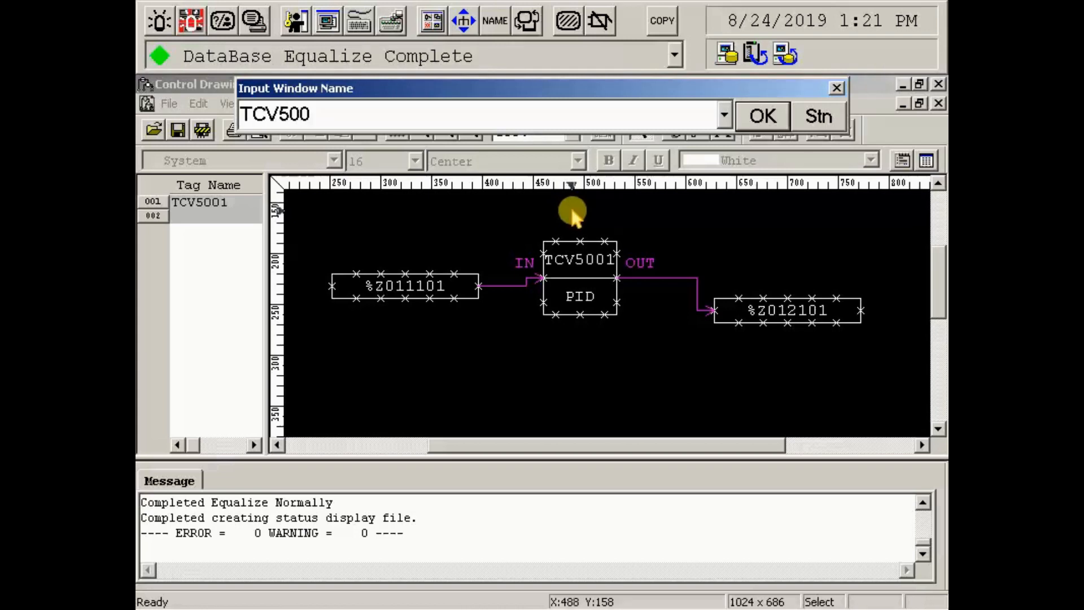
pyautogui.write('1')
pyautogui.press('Return')
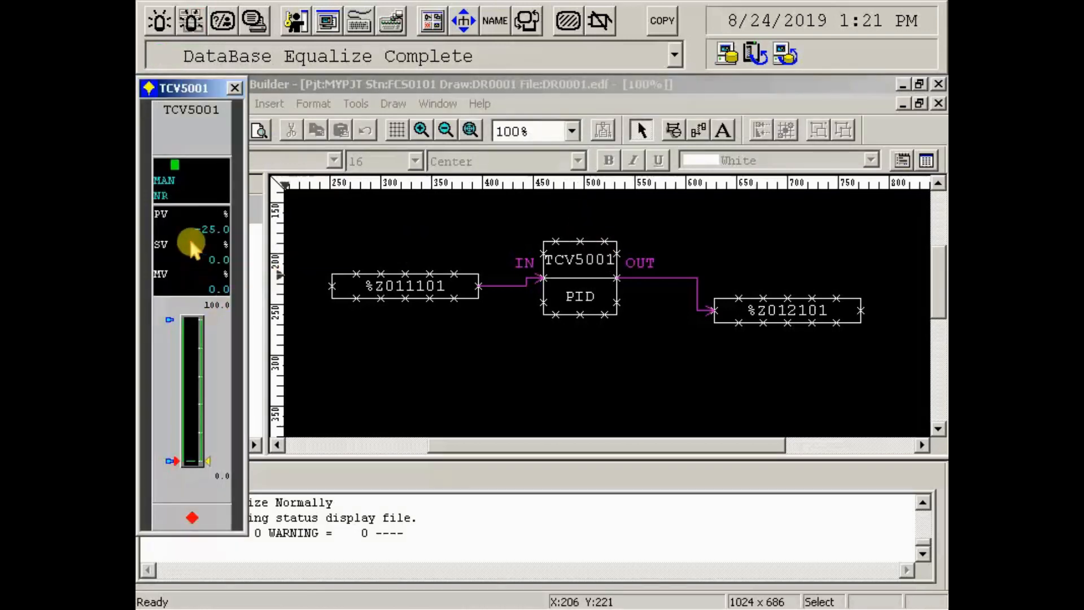
# - Change the TCV5001 block mode to AUT from its faceplate and confirm the change
pyautogui.click(166, 187)
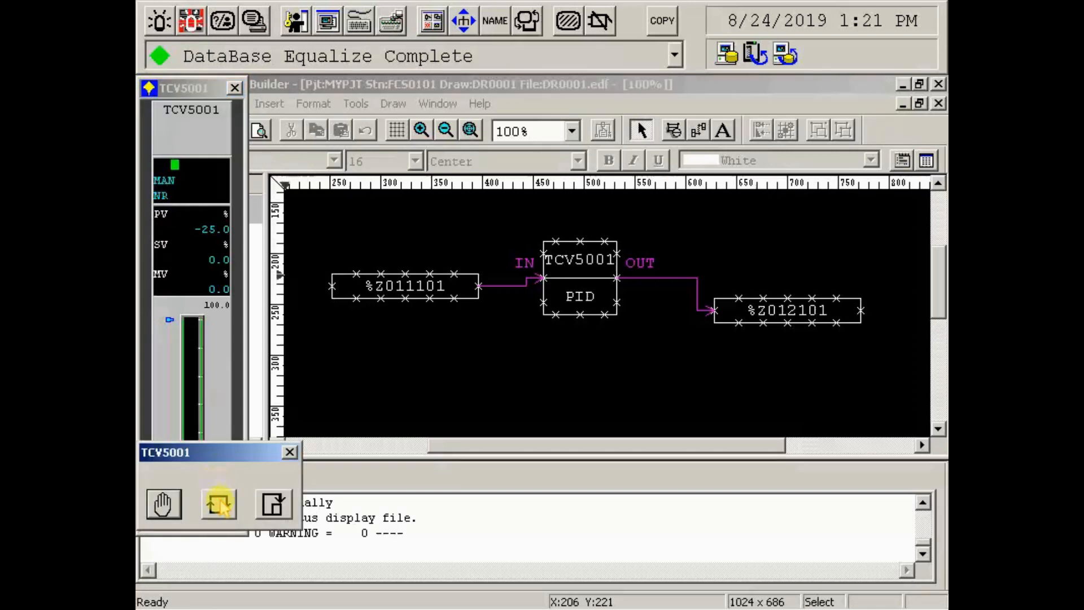
pyautogui.click(220, 504)
pyautogui.click(582, 229)
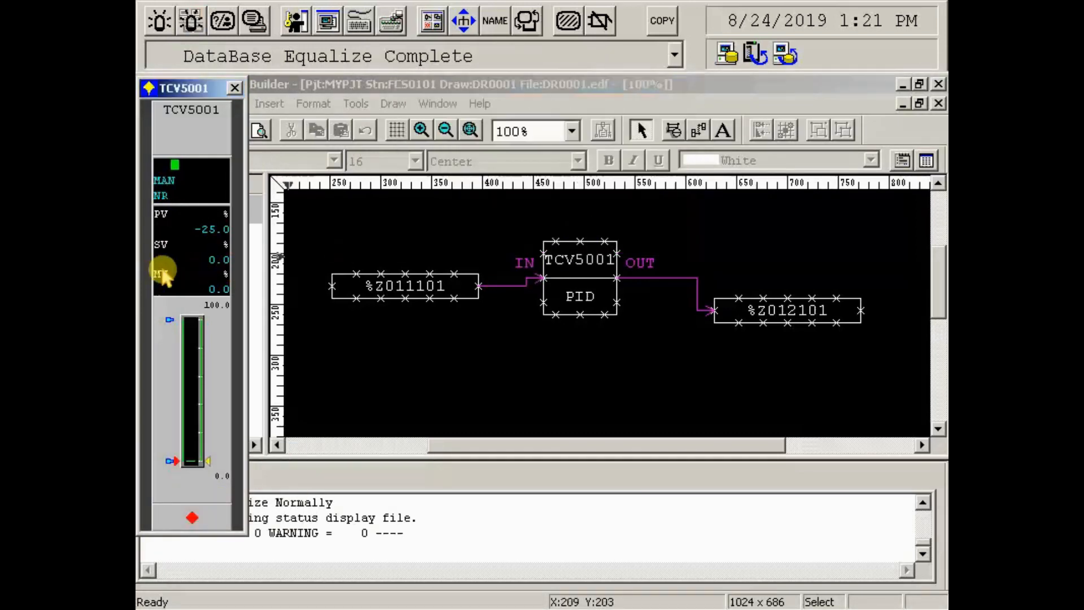
# - Set the TCV5001 setpoint (SV) to 30% and close the data entry dialog
pyautogui.click(189, 259)
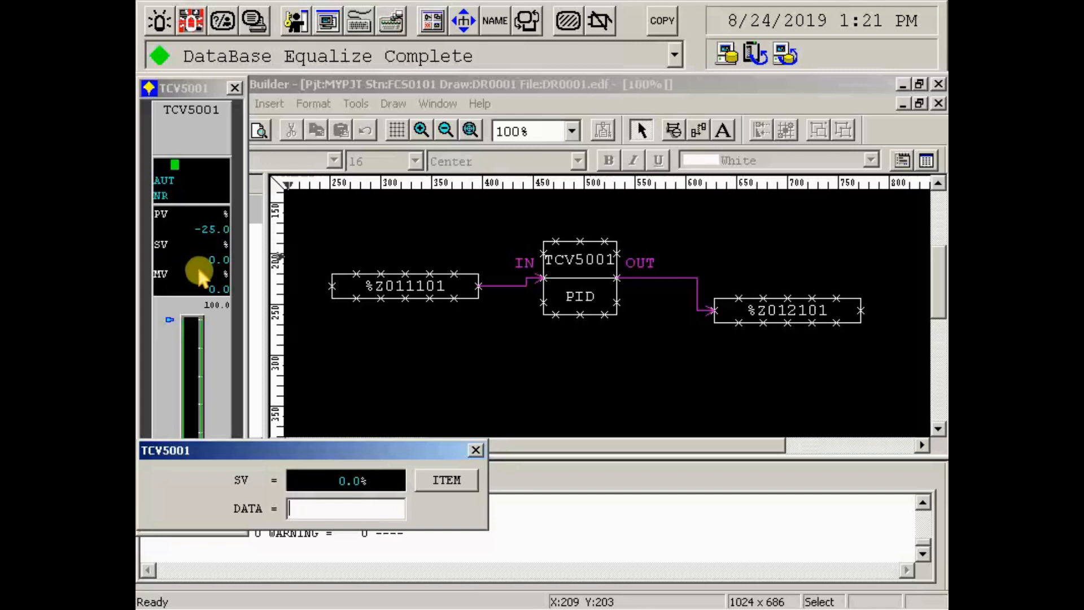
pyautogui.write('30')
pyautogui.press('Return')
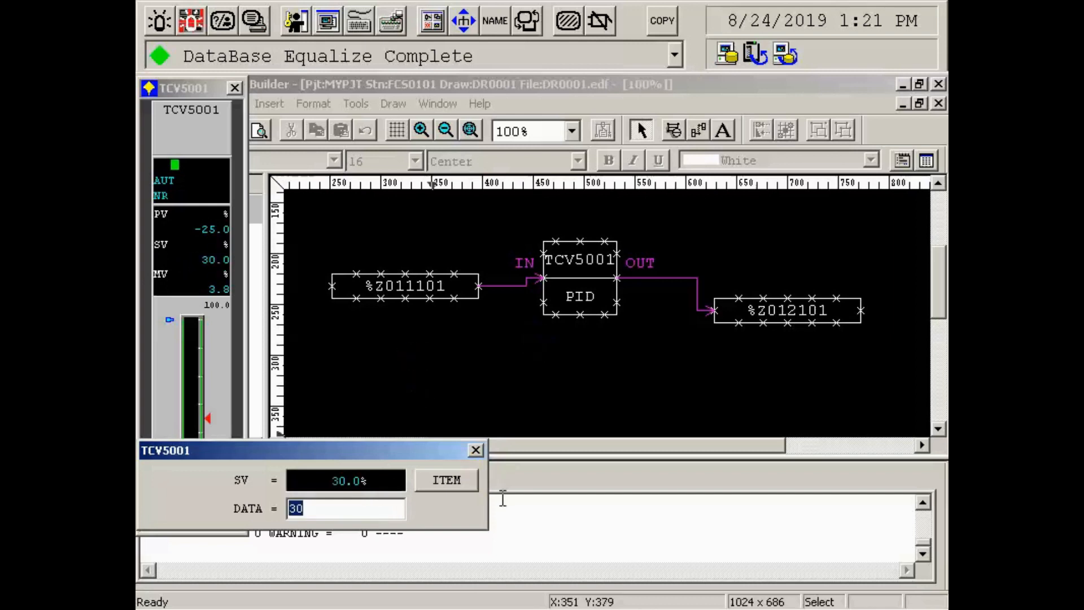
pyautogui.click(476, 450)
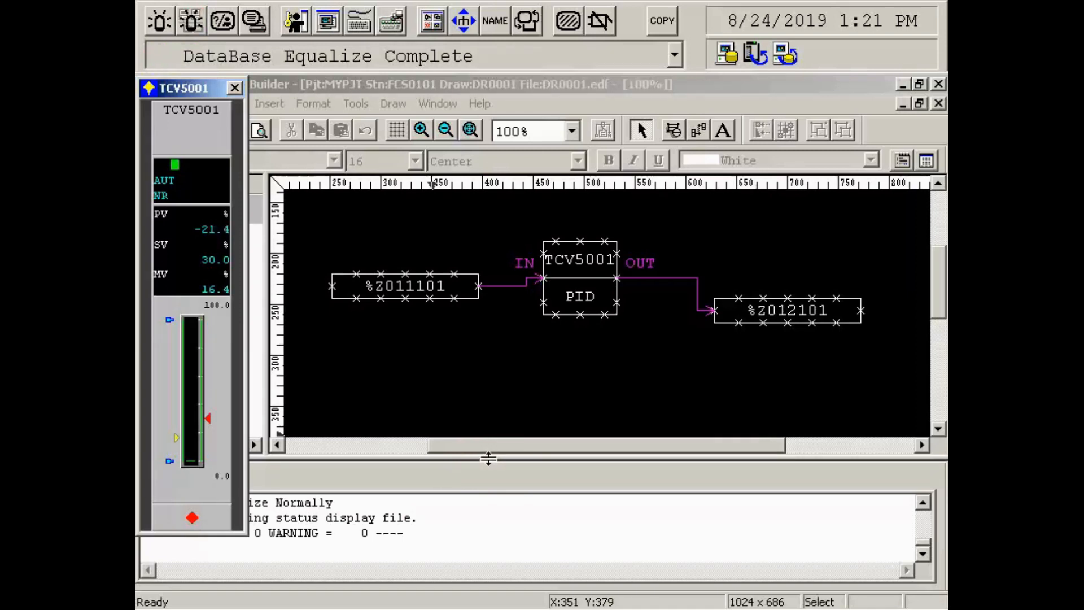
# - Open the Tuning window of TCV5001, bring the P and I parameters into view and enlarge the window slightly
pyautogui.rightClick(184, 142)
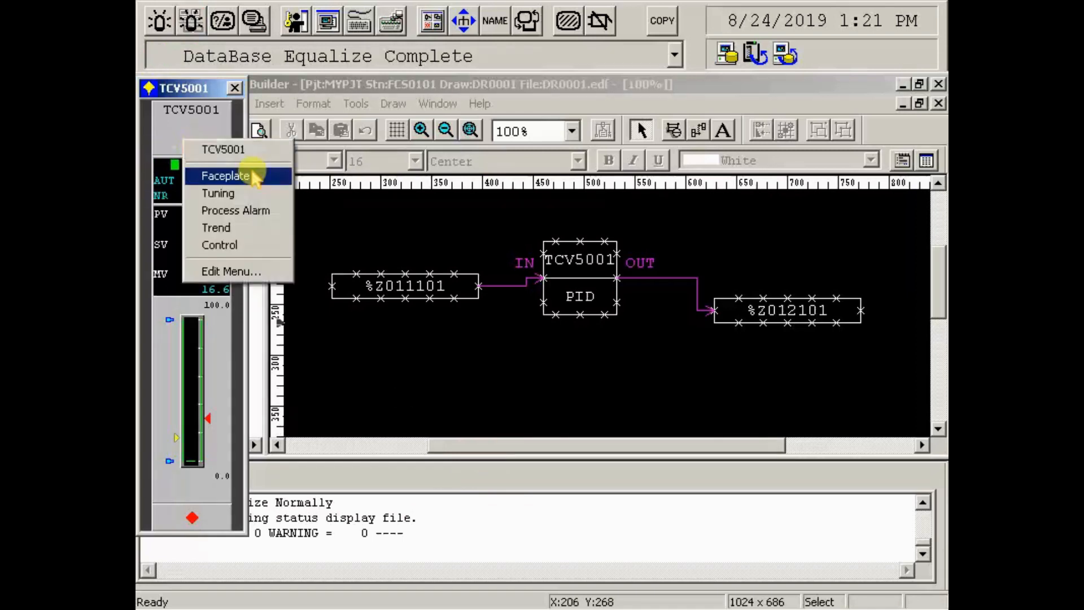
pyautogui.click(240, 193)
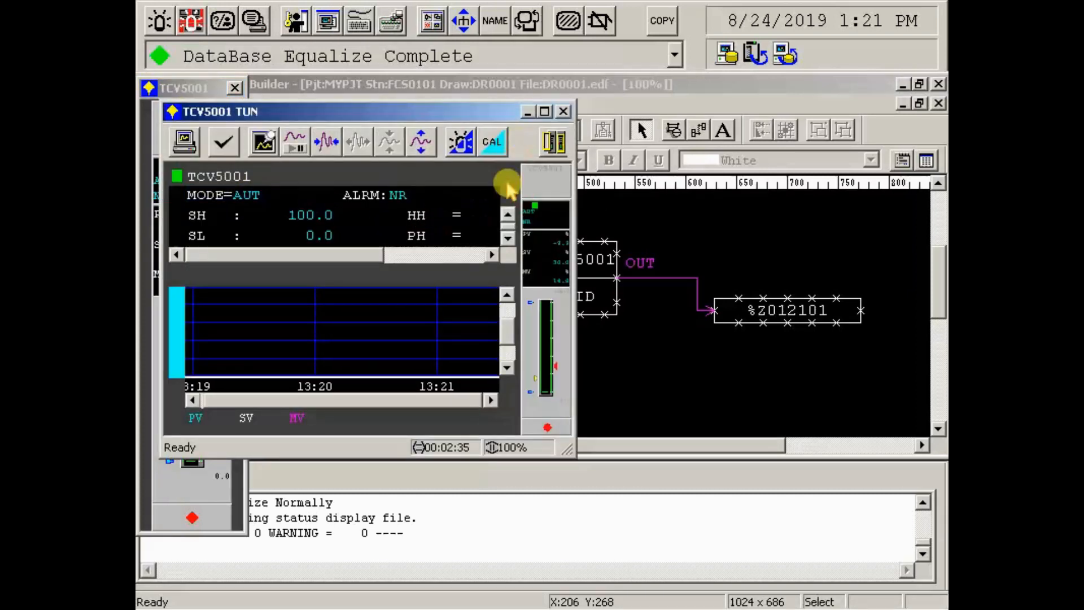
pyautogui.click(453, 254)
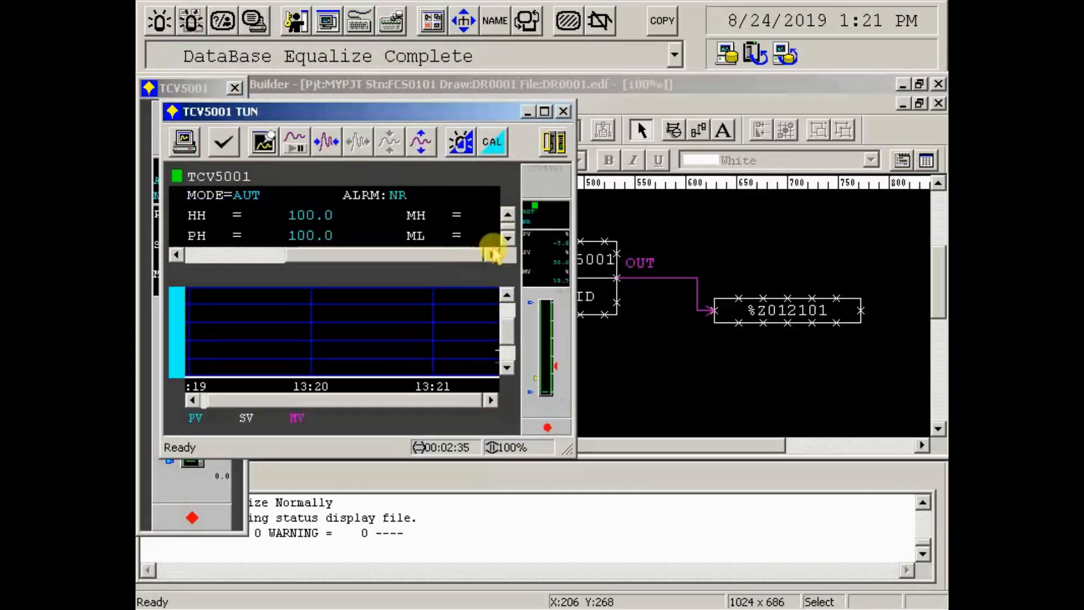
pyautogui.click(508, 238)
pyautogui.click(508, 238)
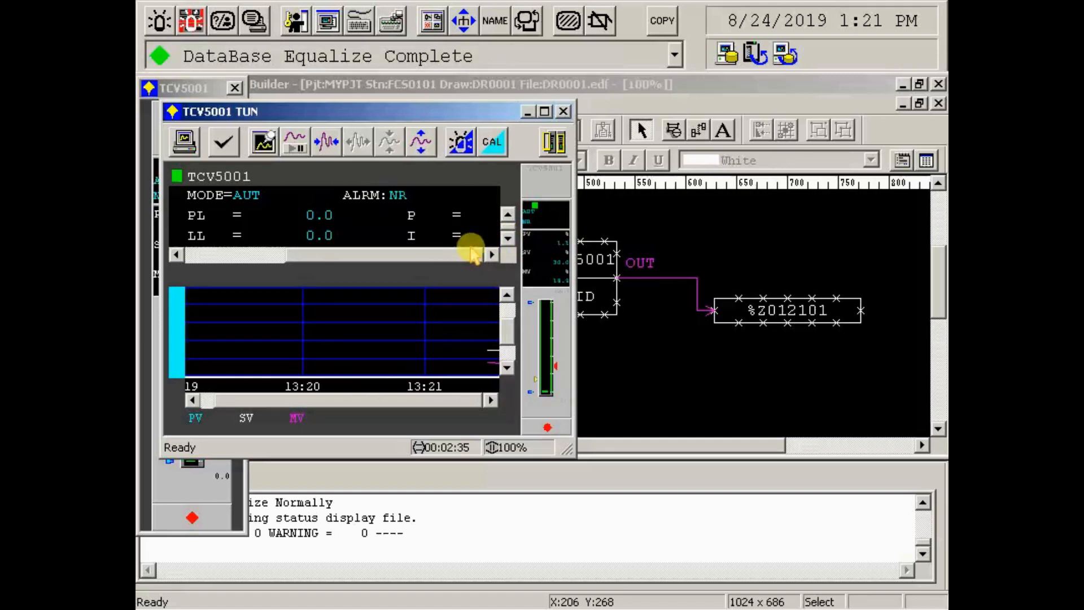
pyautogui.moveTo(576, 454); pyautogui.dragTo(600, 466)
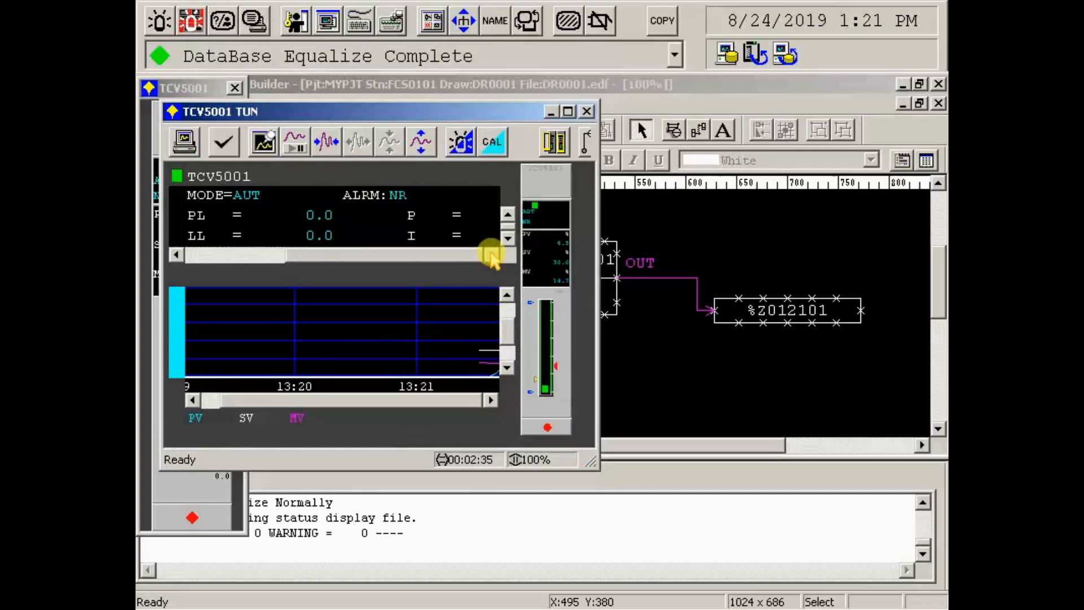
# - Set the P parameter of TCV5001 to 200%
pyautogui.click(460, 220)
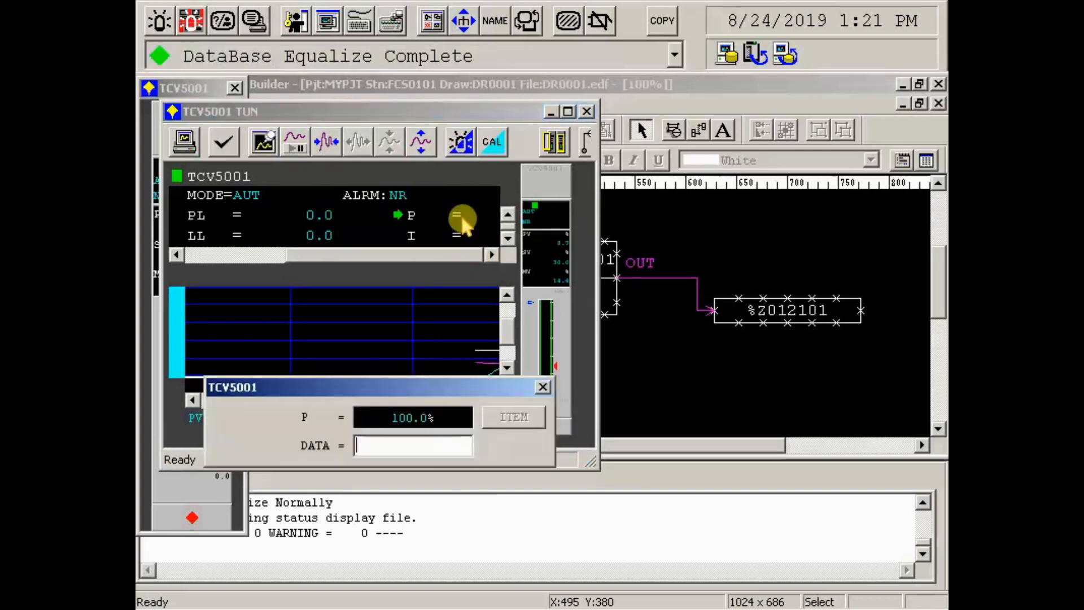
pyautogui.write('2')
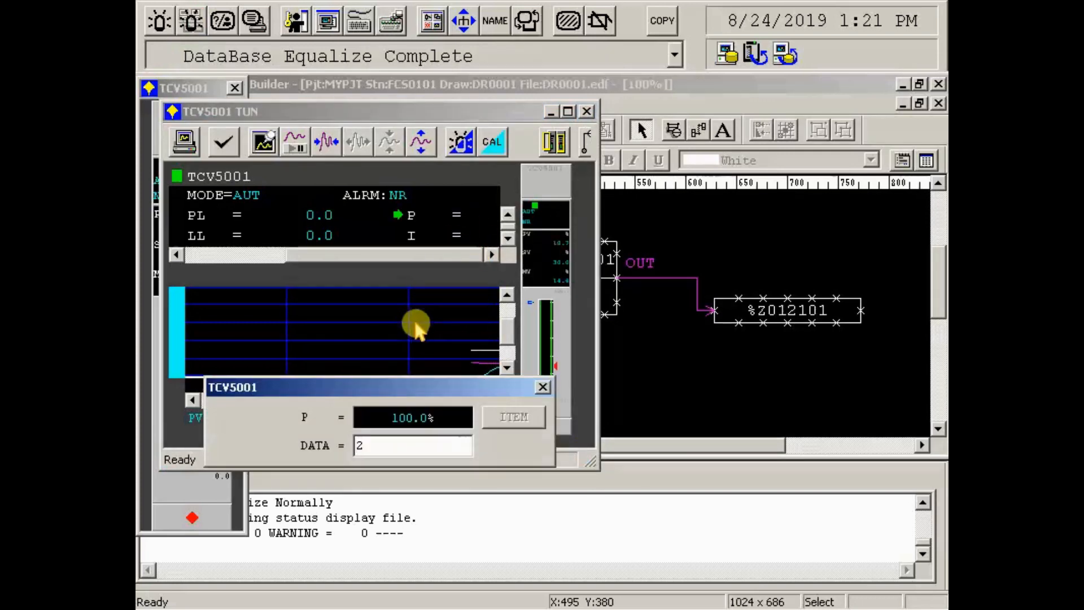
pyautogui.write('00')
pyautogui.press('Return')
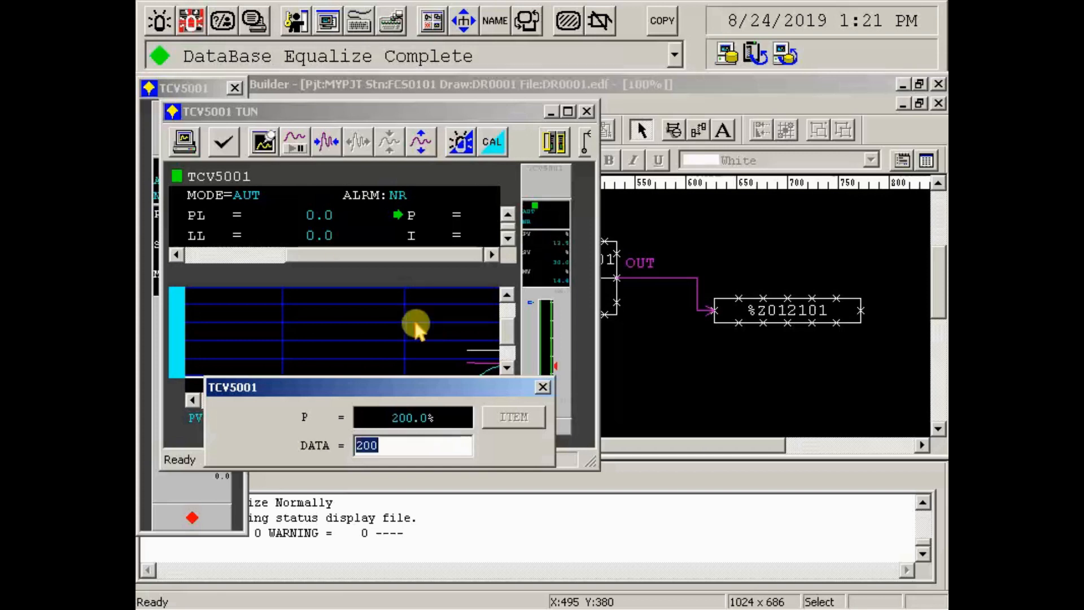
pyautogui.click(542, 387)
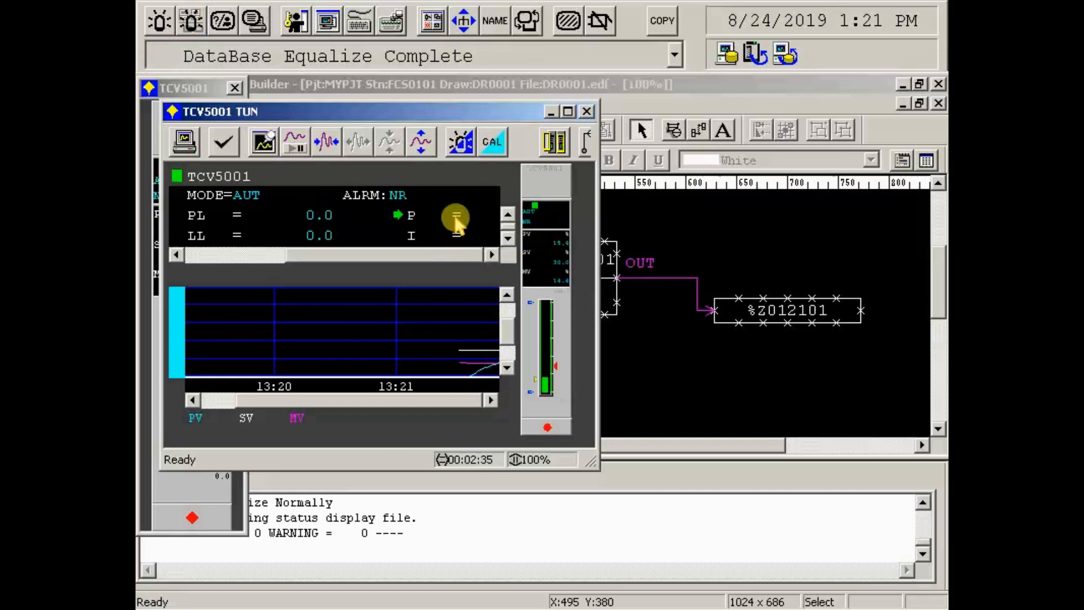
# - Set the P parameter of TCV5001 to 50%
pyautogui.click(456, 217)
pyautogui.write('50')
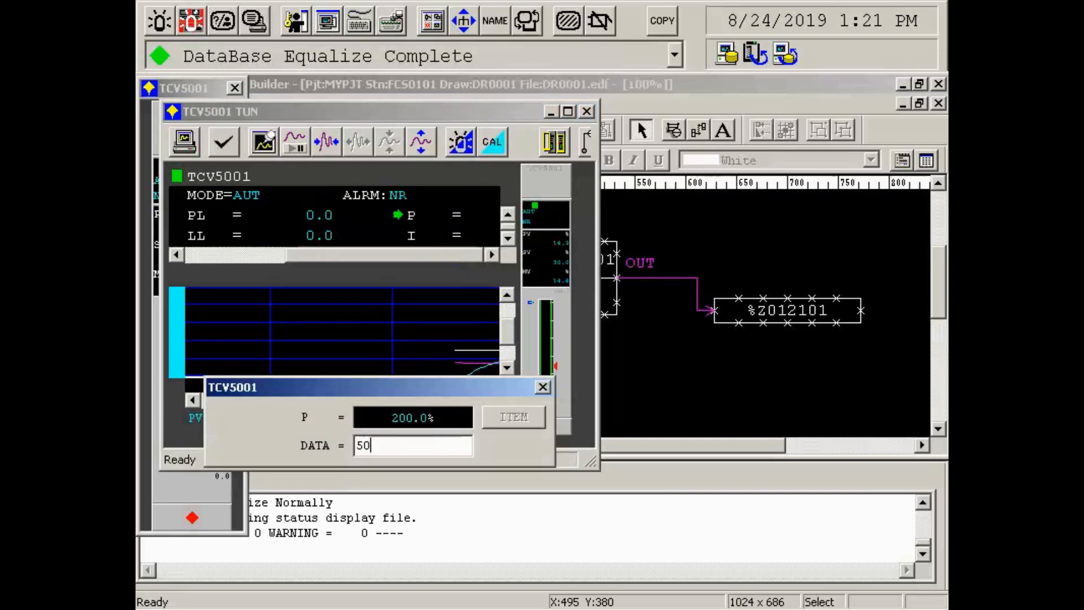
pyautogui.press('Return')
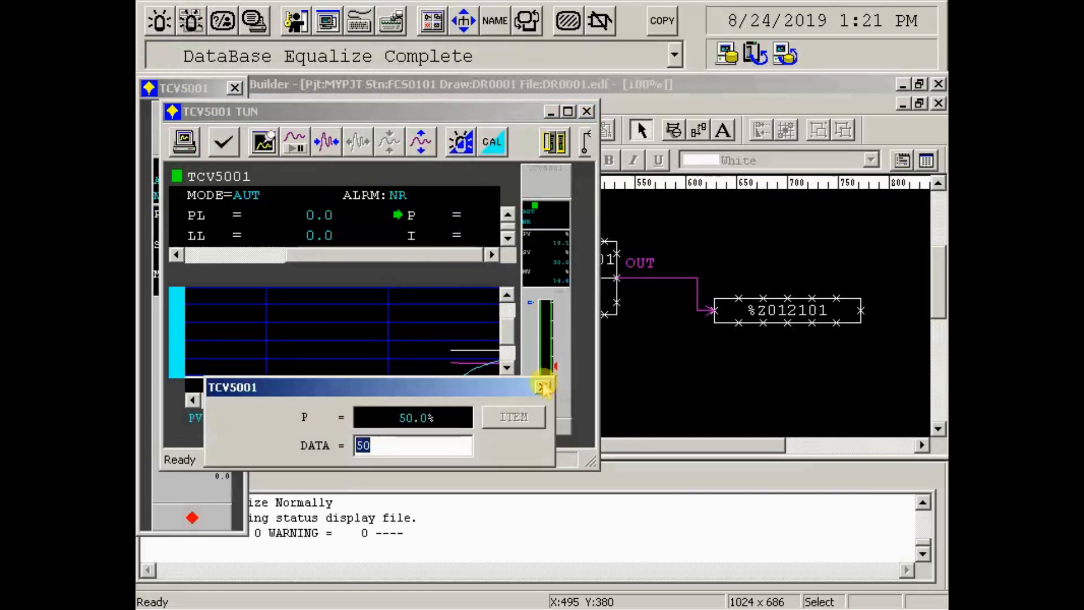
pyautogui.click(542, 386)
# - Set the I parameter of TCV5001 to 20 seconds and close its Tuning window
pyautogui.click(436, 235)
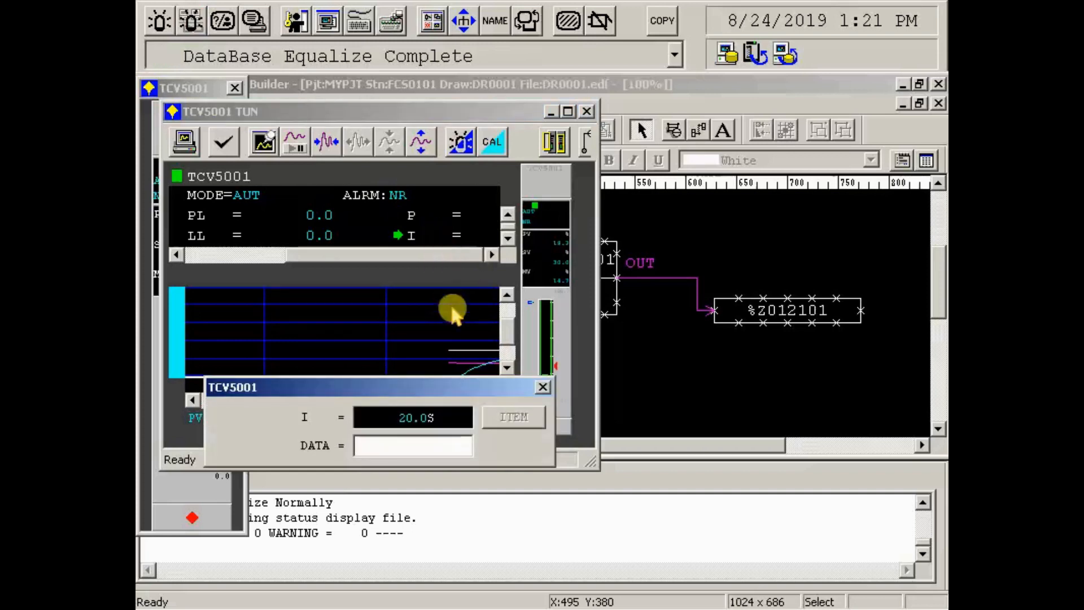
pyautogui.write('20')
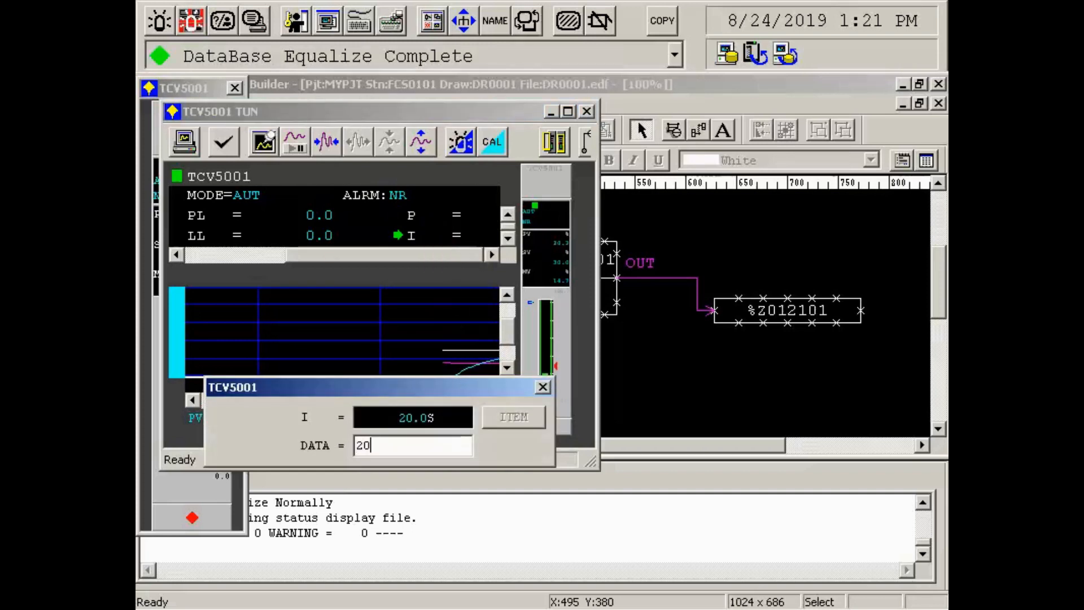
pyautogui.press('Return')
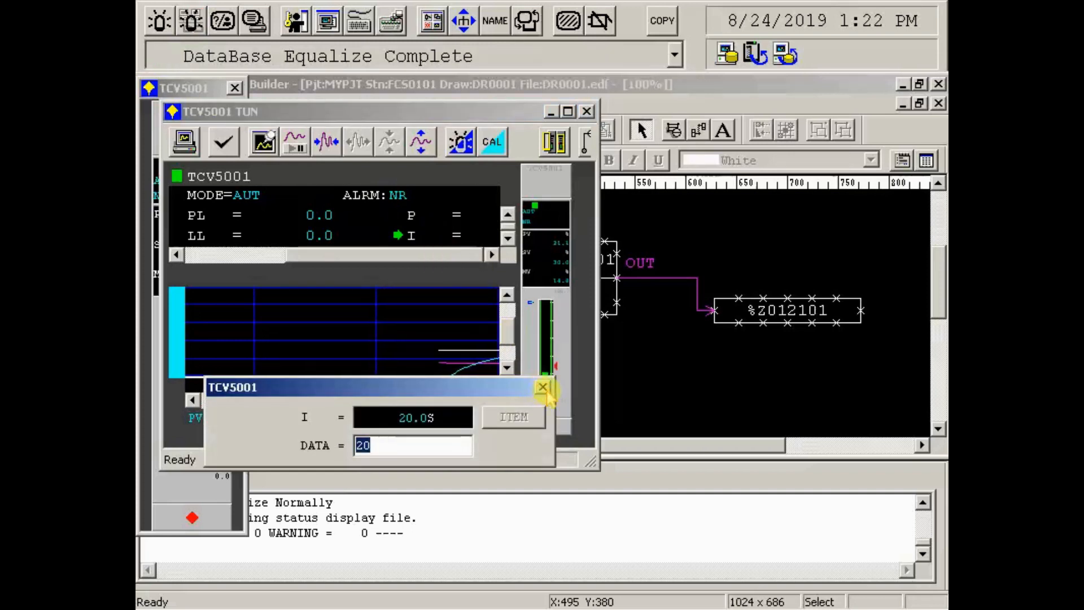
pyautogui.click(543, 387)
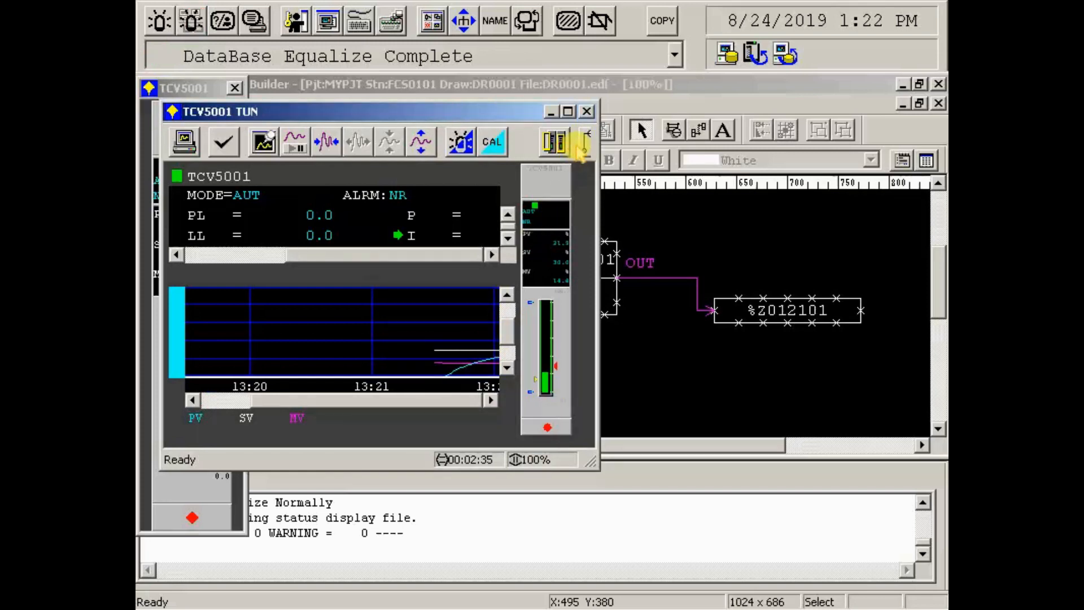
pyautogui.click(587, 112)
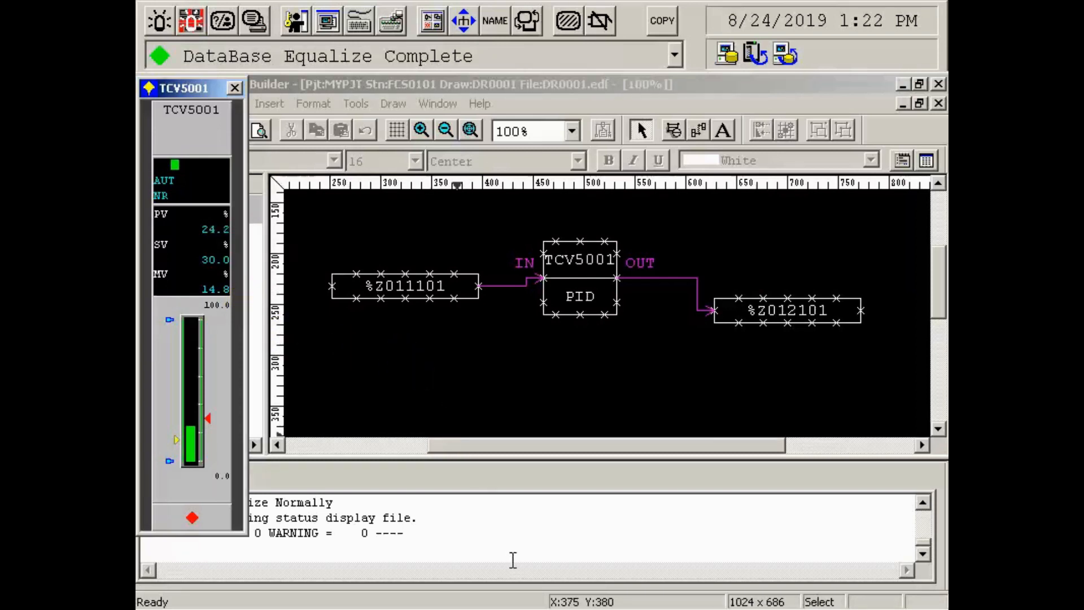
# - Switch to System View and open the properties of trend block TR0002 in the HIS0164 CONFIGURATION folder
pyautogui.press('super')
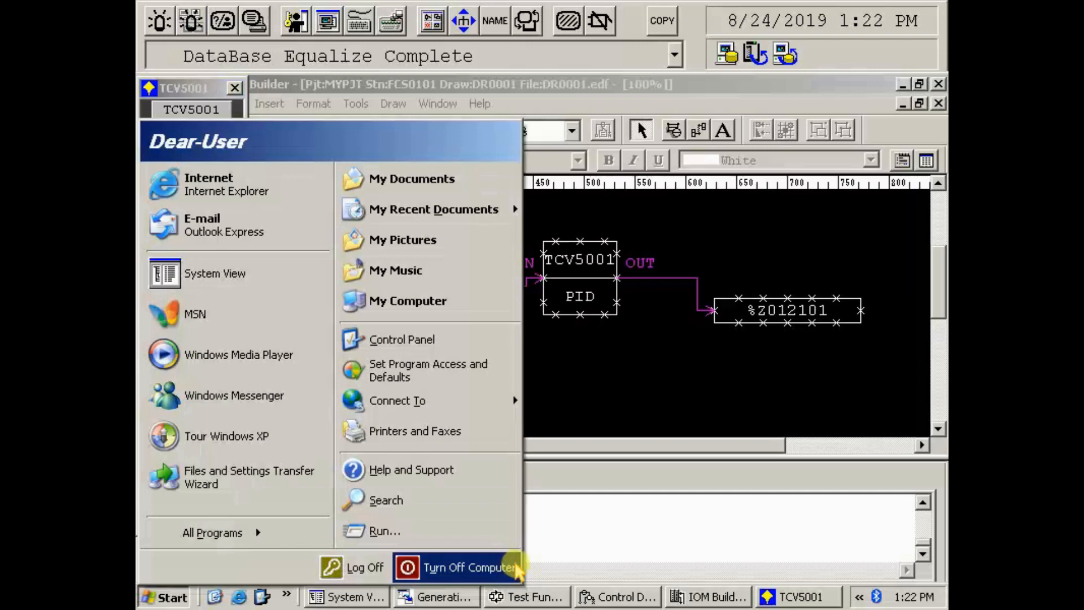
pyautogui.click(350, 597)
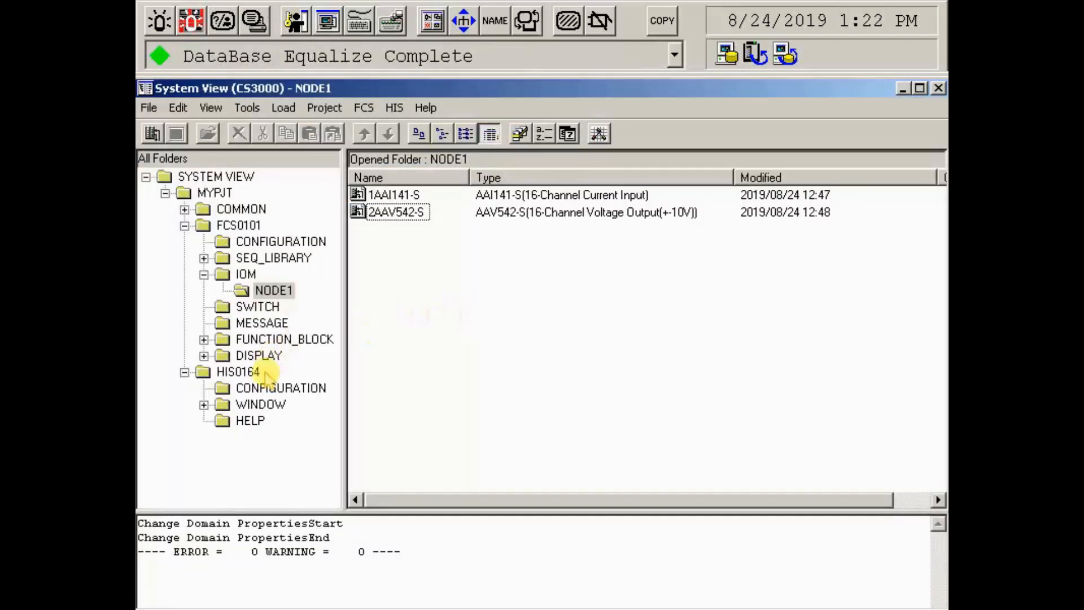
pyautogui.click(273, 389)
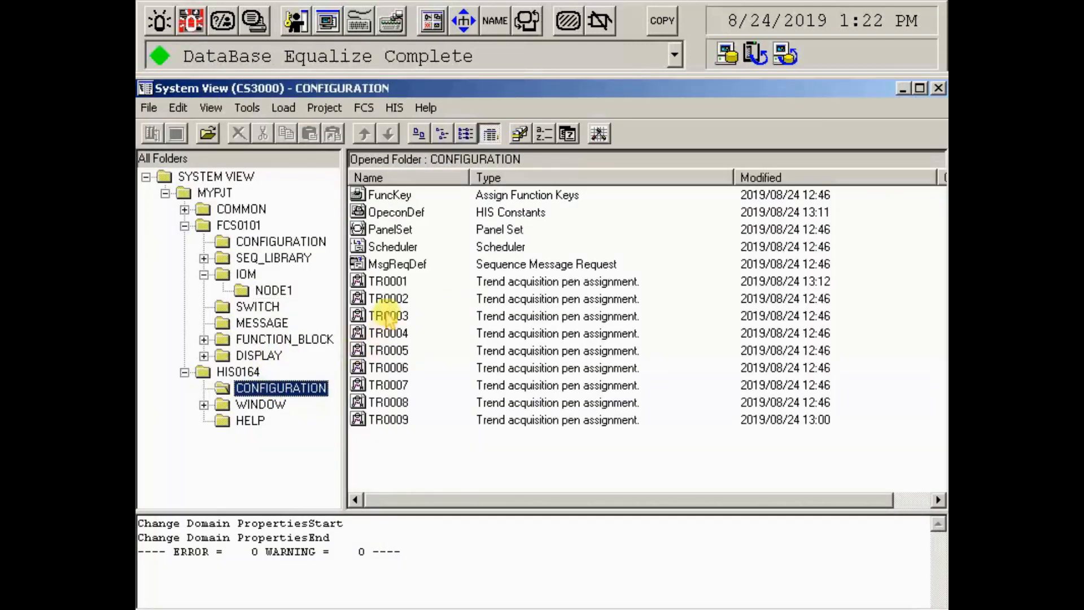
pyautogui.click(388, 300)
pyautogui.rightClick(394, 303)
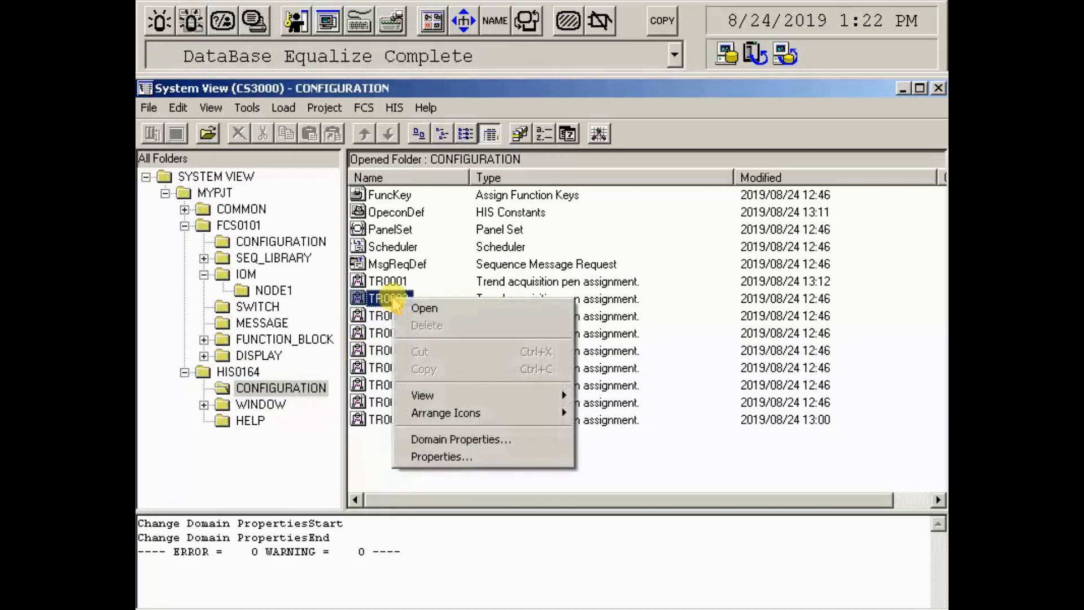
pyautogui.click(447, 455)
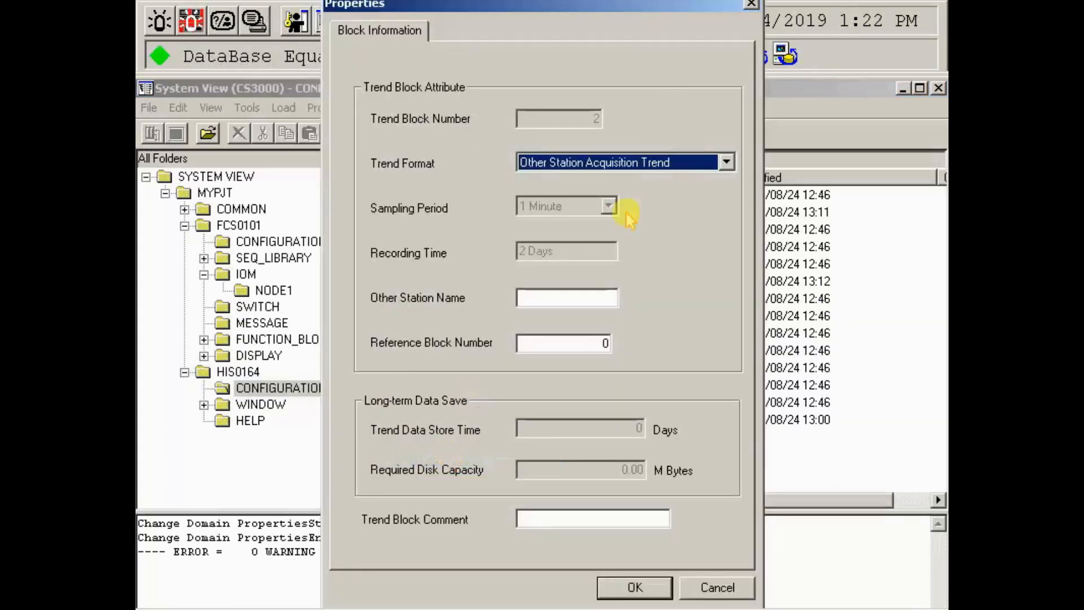
# - Set trend block TR0002 to the Continuous and Rotary Type format with a 1 Second sampling period and accept the properties
pyautogui.click(685, 162)
pyautogui.click(678, 181)
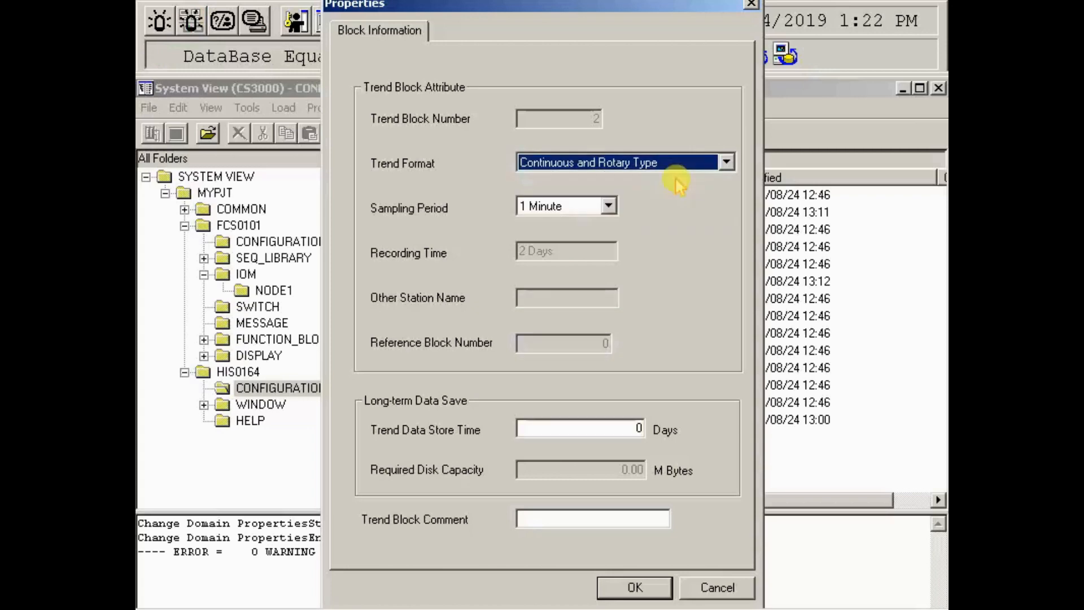
pyautogui.click(608, 206)
pyautogui.scroll(-1, 570, 251)
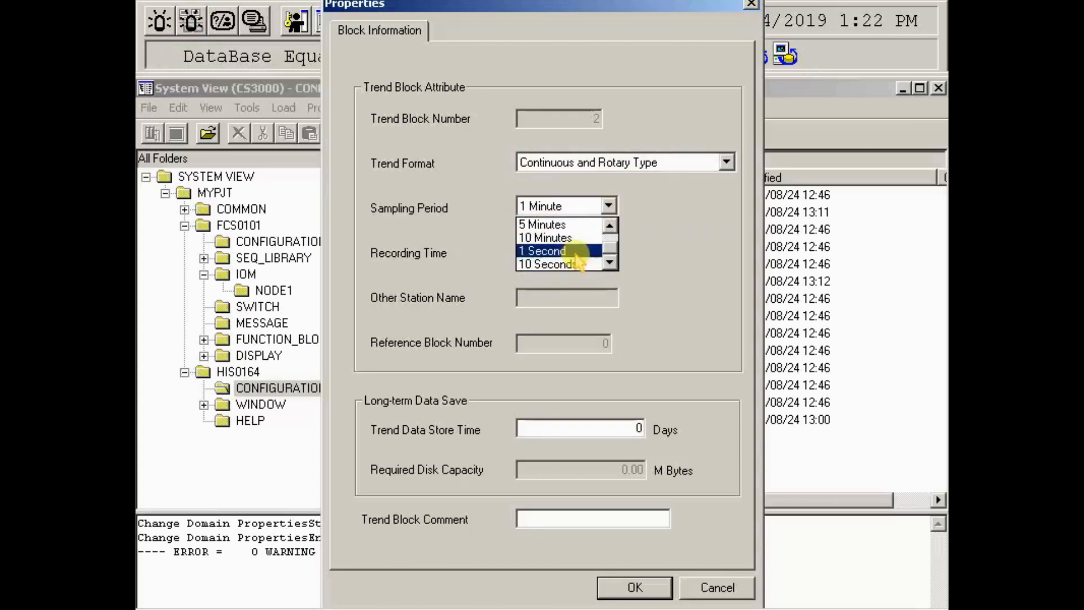
pyautogui.click(575, 251)
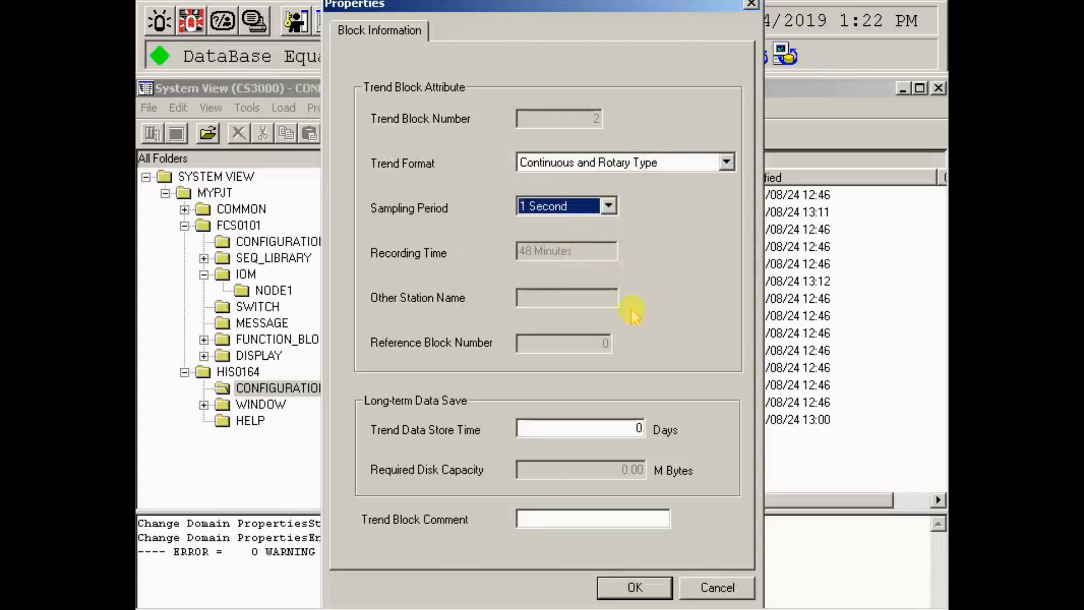
pyautogui.click(634, 587)
# - Open TR0002 for pen assignment and enter TCV5001.PV as acquisition data 1 in Group01, copying the tag name for reuse
pyautogui.doubleClick(389, 298)
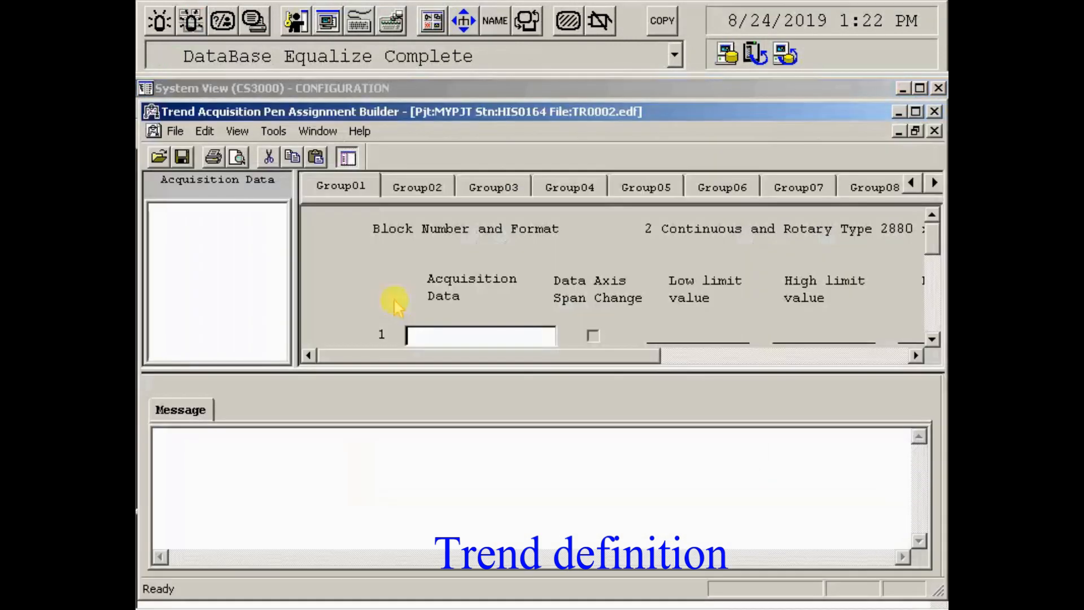
pyautogui.moveTo(928, 240); pyautogui.dragTo(929, 260)
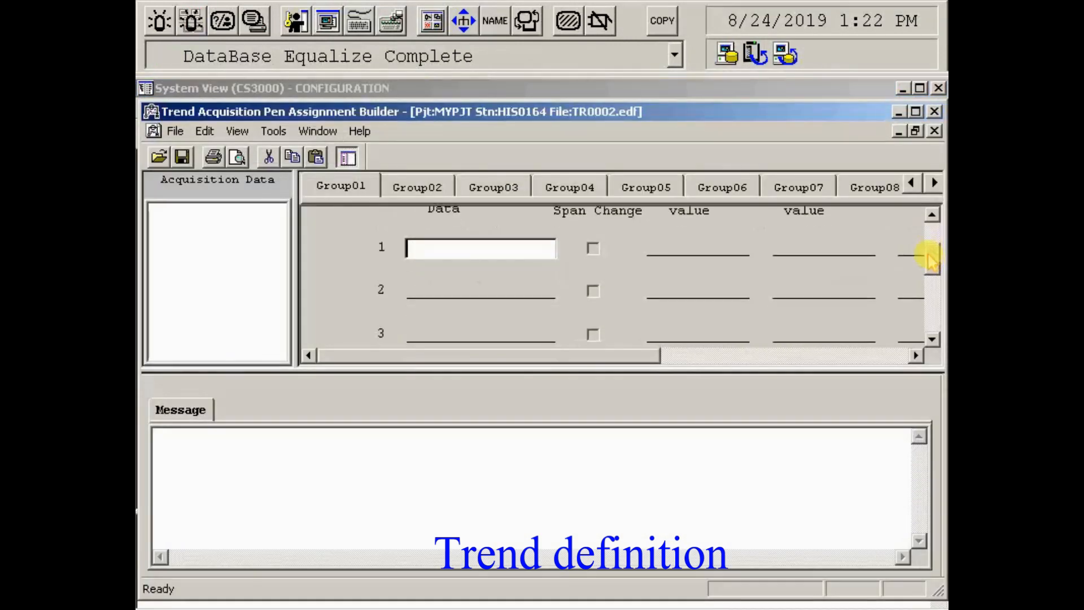
pyautogui.click(458, 249)
pyautogui.write('T')
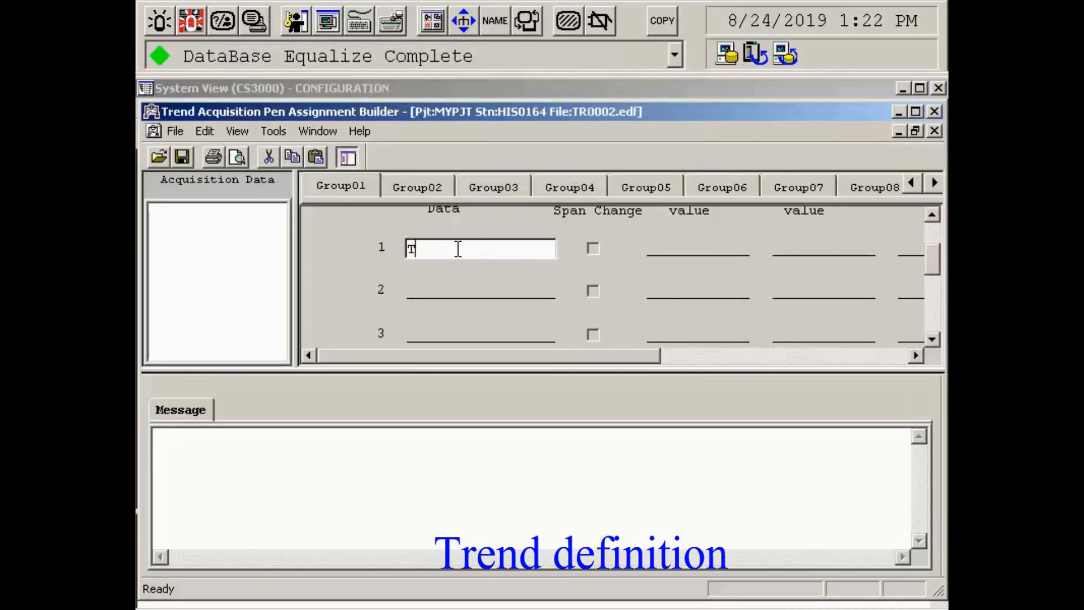
pyautogui.write('CV50')
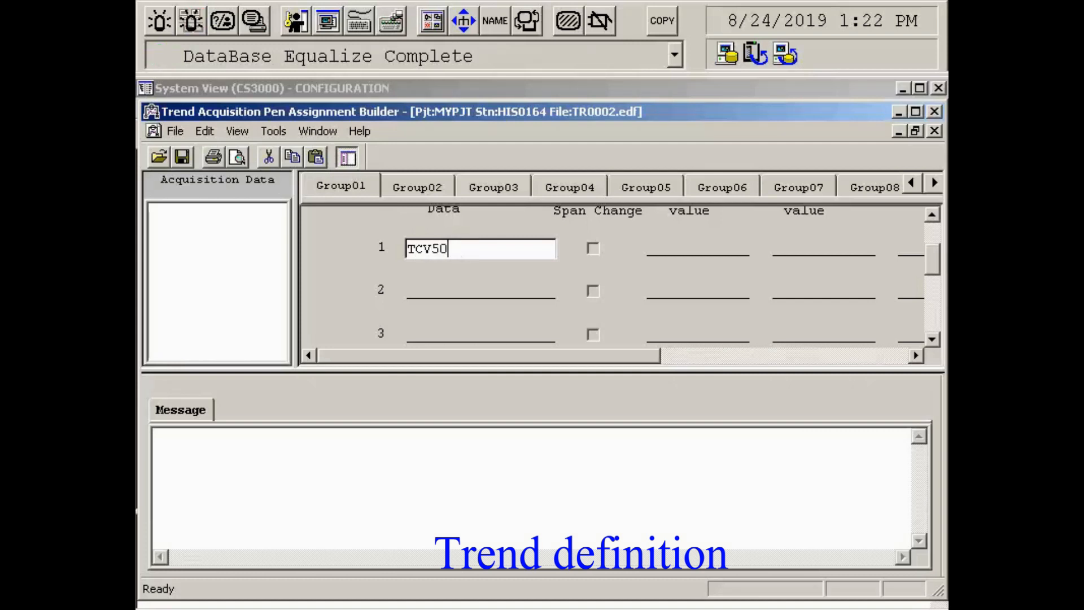
pyautogui.write('0')
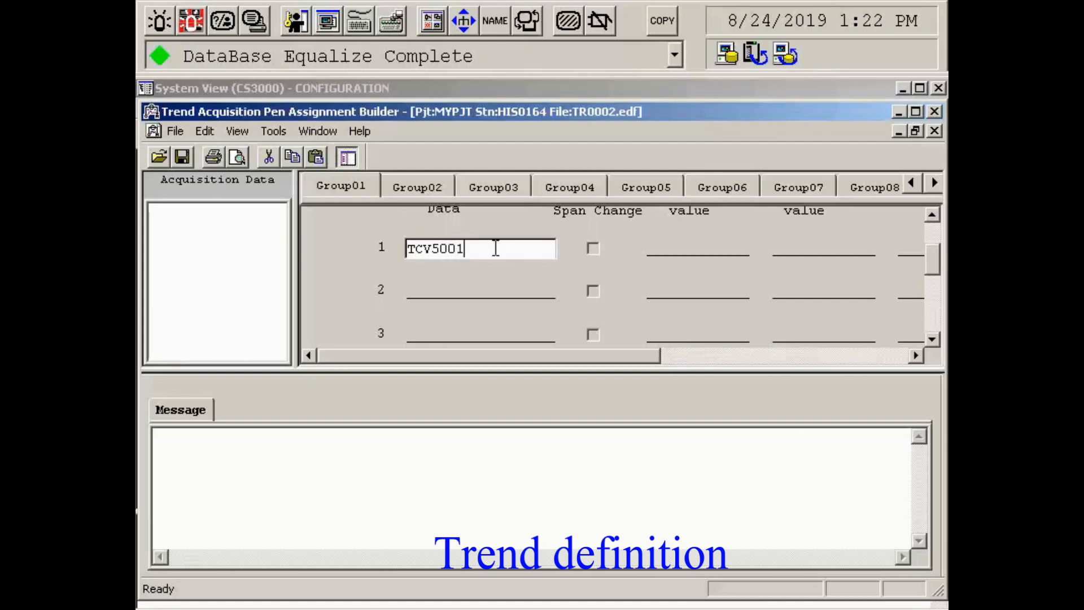
pyautogui.write('1')
pyautogui.moveTo(496, 249); pyautogui.dragTo(343, 248)
pyautogui.hotkey('ctrl', 'c')
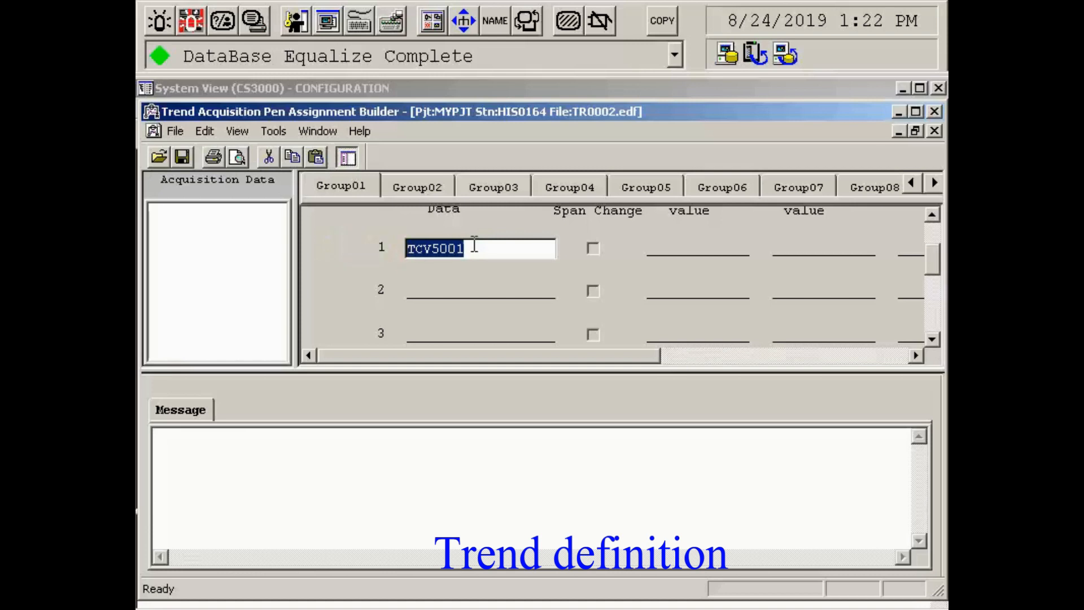
pyautogui.click(480, 248)
pyautogui.write('.PV')
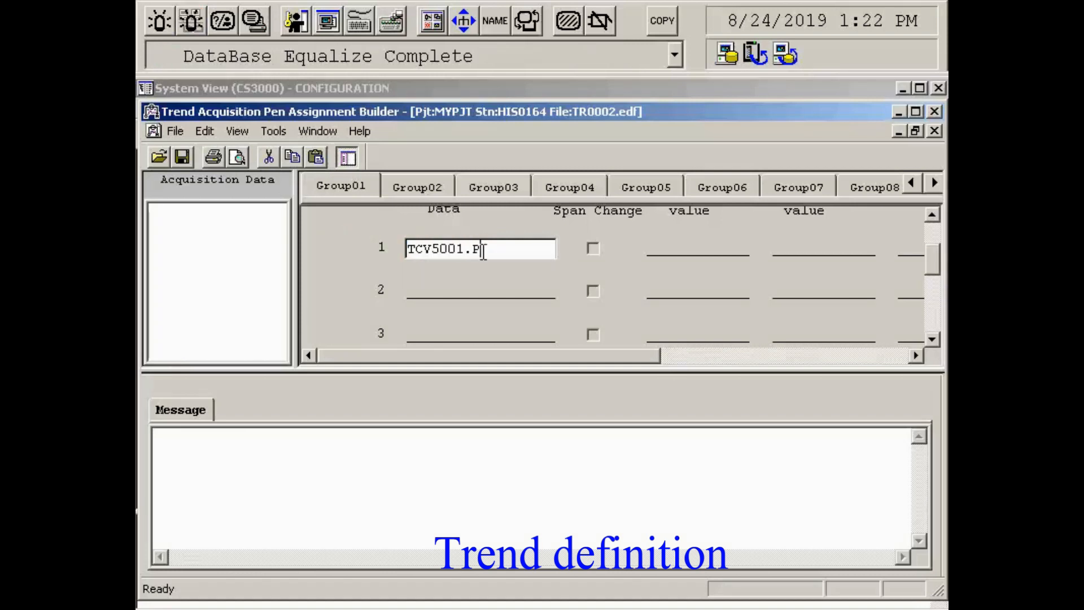
# - Enter TCV5001.SV as acquisition data 2 in Group01, reusing the copied tag name
pyautogui.click(495, 284)
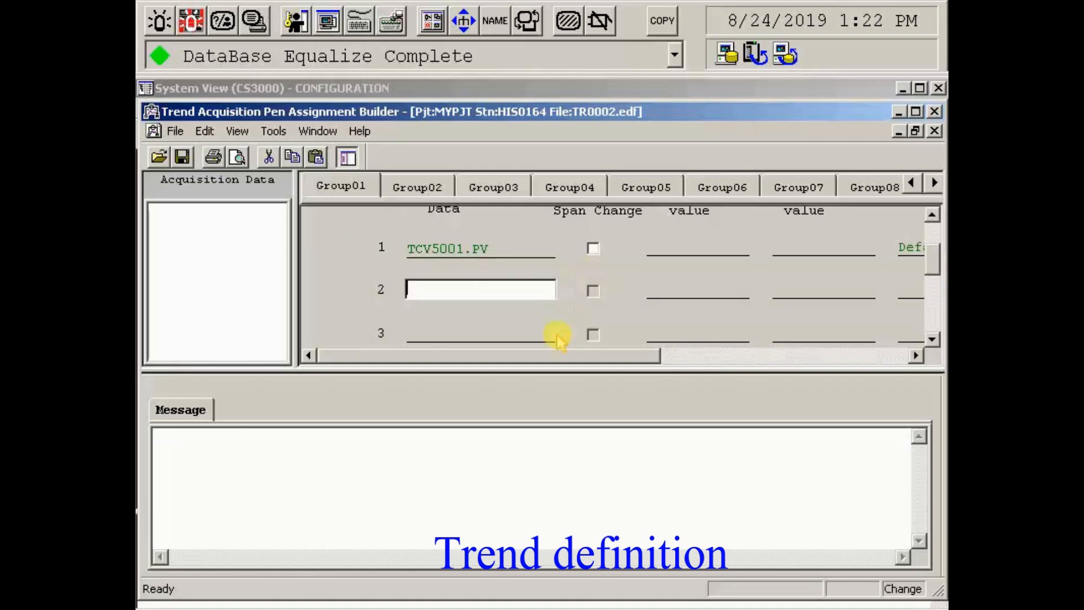
pyautogui.moveTo(557, 355); pyautogui.dragTo(630, 365)
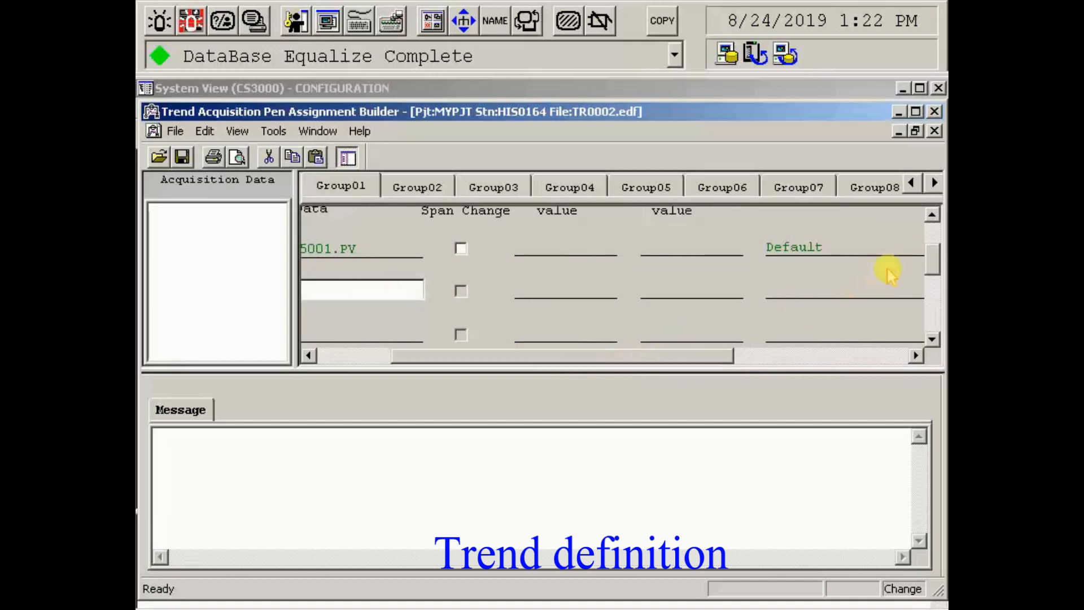
pyautogui.moveTo(931, 263); pyautogui.dragTo(929, 246)
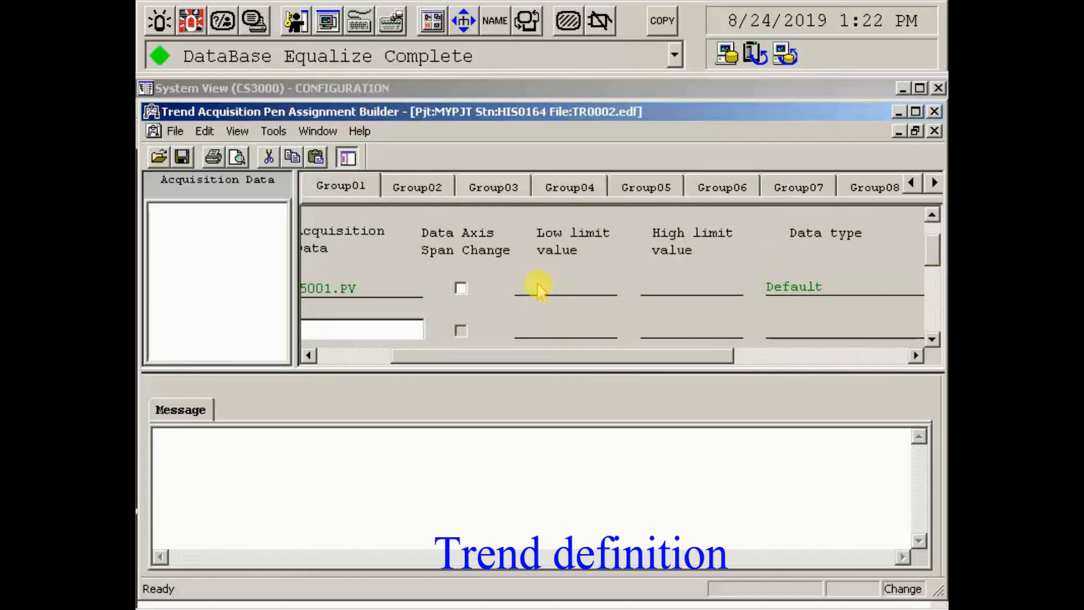
pyautogui.moveTo(707, 357); pyautogui.dragTo(548, 350)
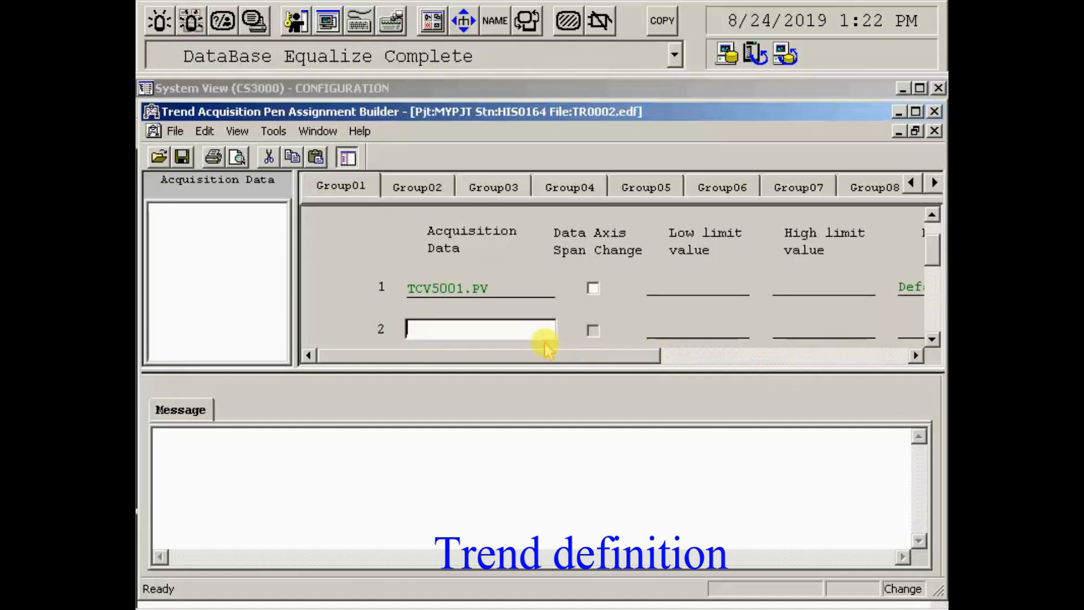
pyautogui.hotkey('ctrl', 'v')
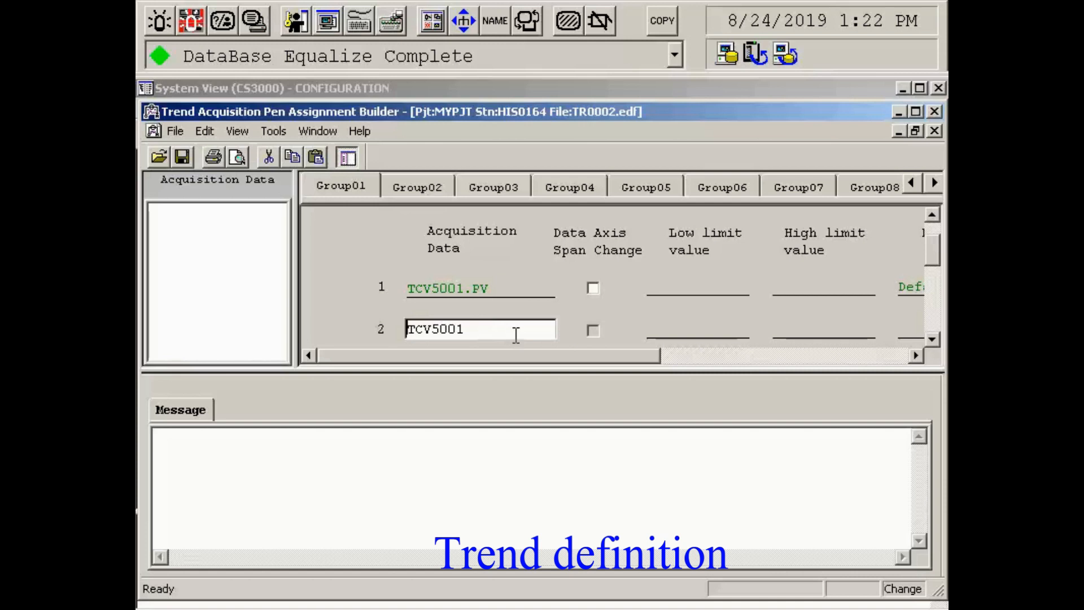
pyautogui.write('.SV')
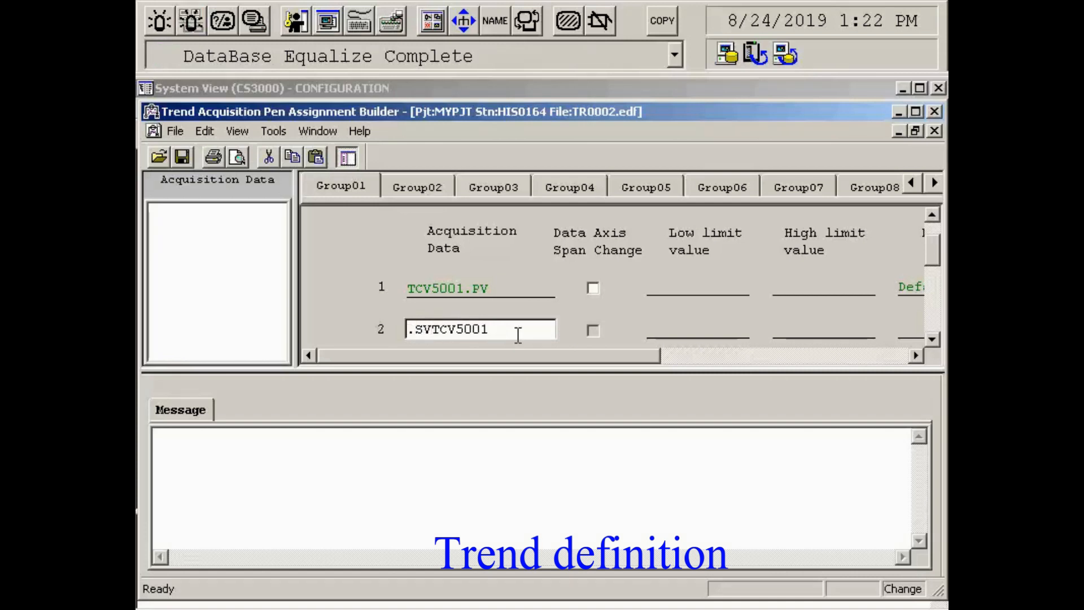
pyautogui.press('BackSpace')
pyautogui.press('BackSpace')
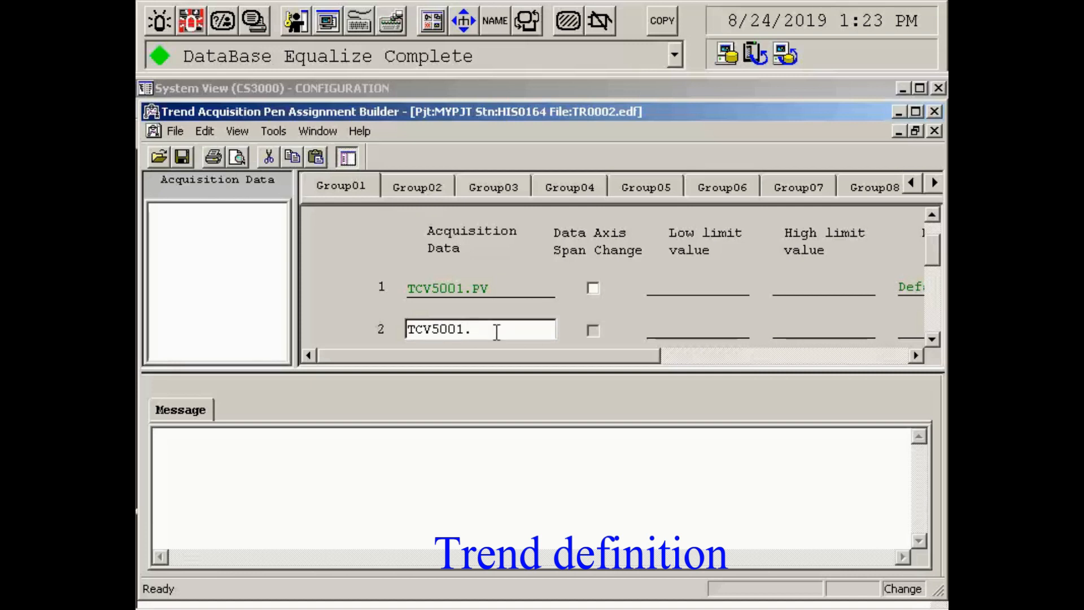
pyautogui.press('Return')
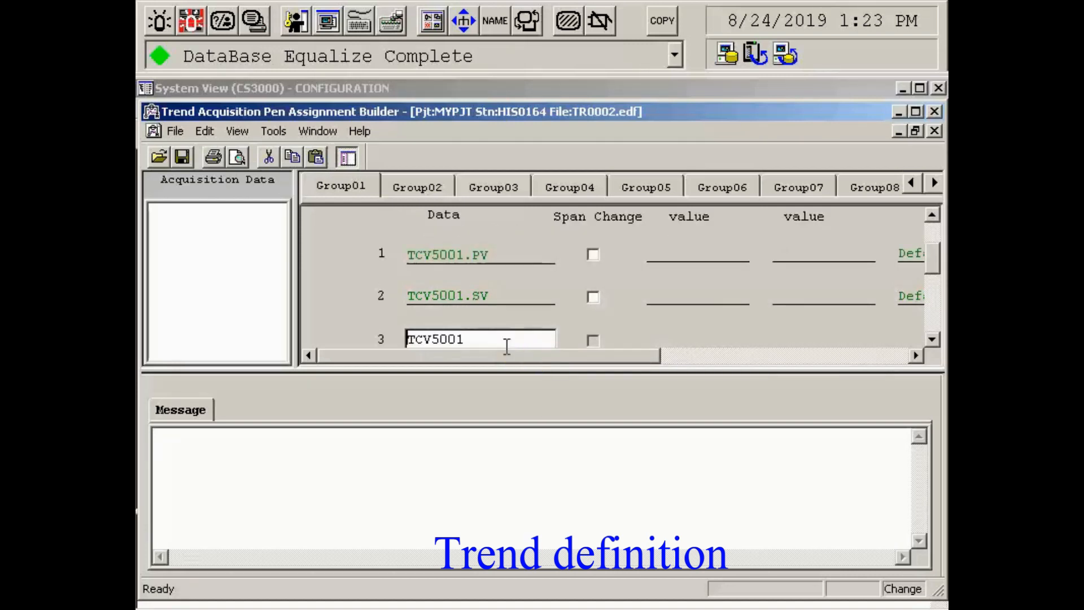
# - Enter TCV5001.MV as acquisition data 3 in Group01, then save TR0002 and close the pen assignment builder
pyautogui.click(485, 339)
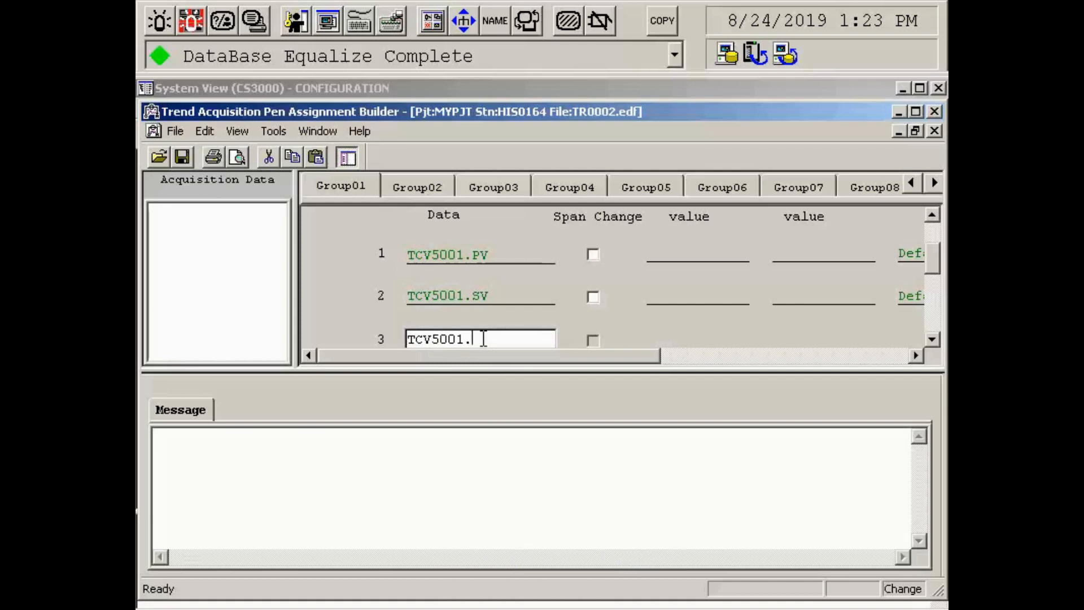
pyautogui.click(183, 158)
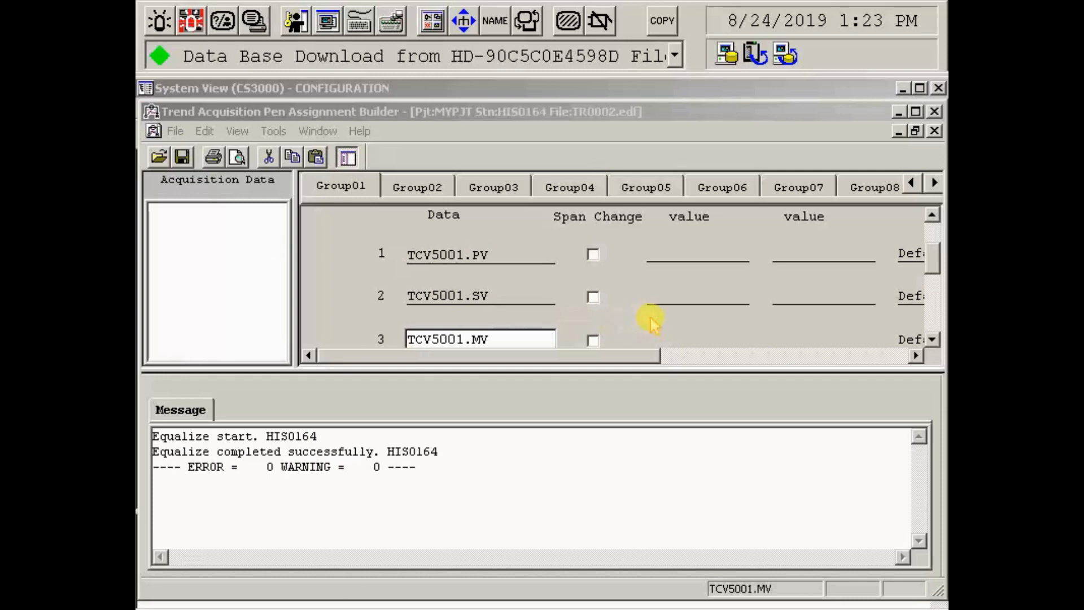
pyautogui.click(935, 112)
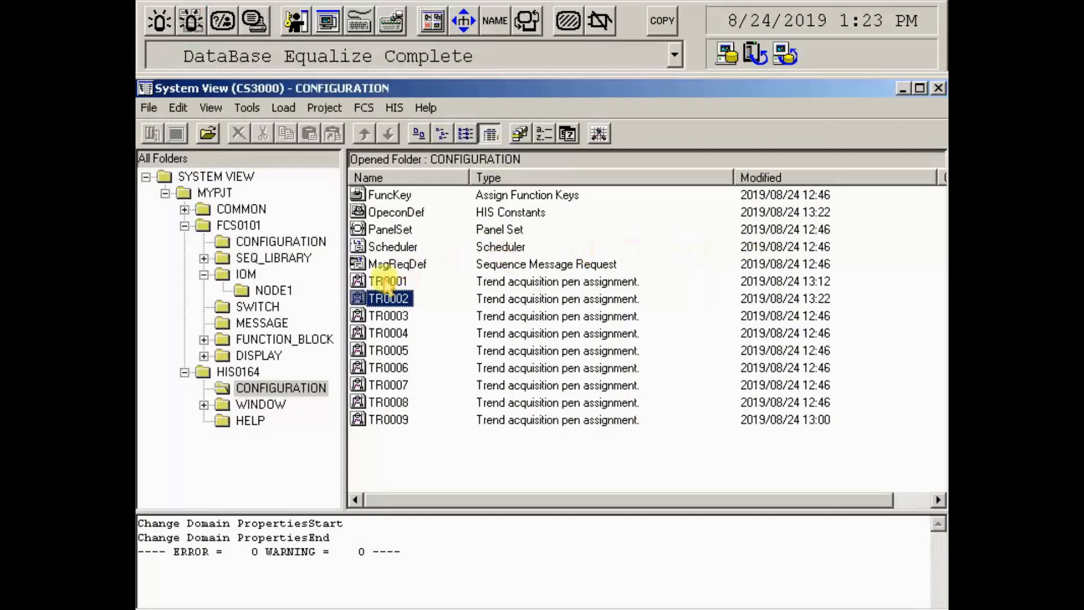
# - Open the TG0101 trend window from the Tool Box and move the Tool Box clear of it
pyautogui.click(463, 24)
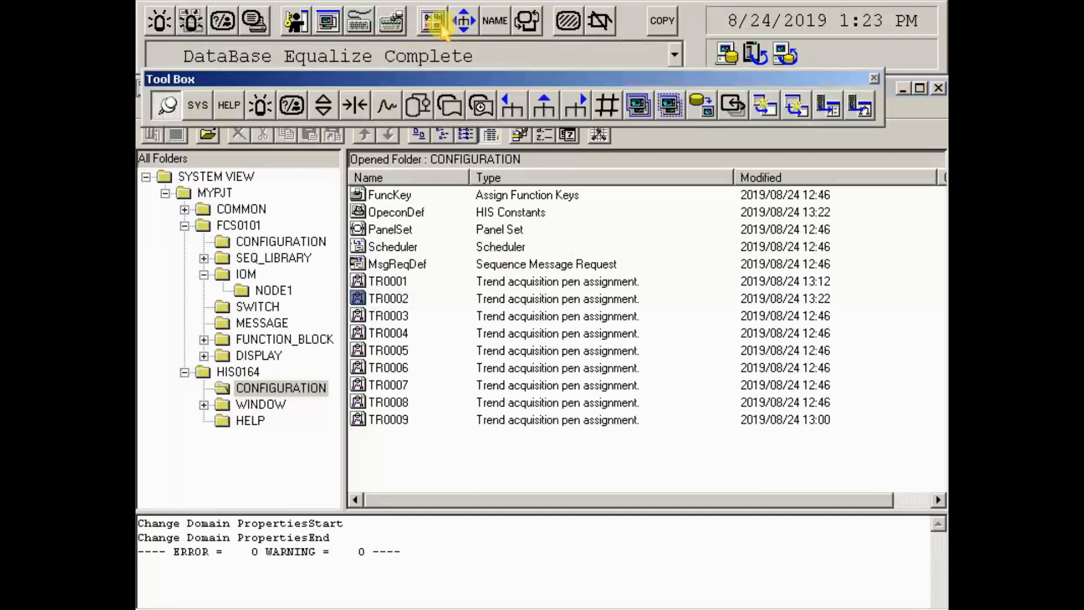
pyautogui.click(387, 105)
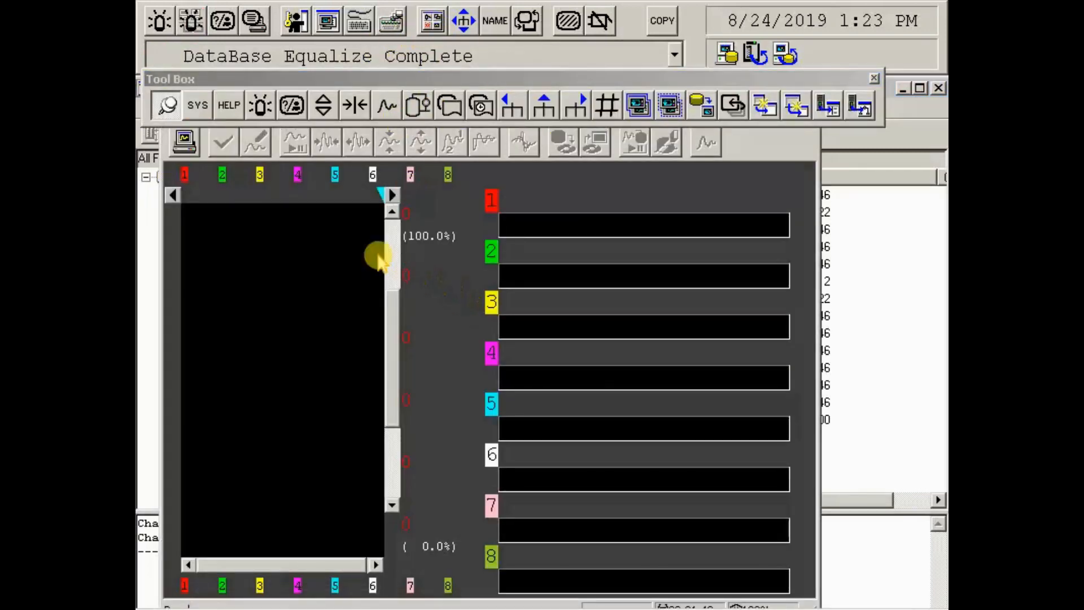
pyautogui.doubleClick(552, 224)
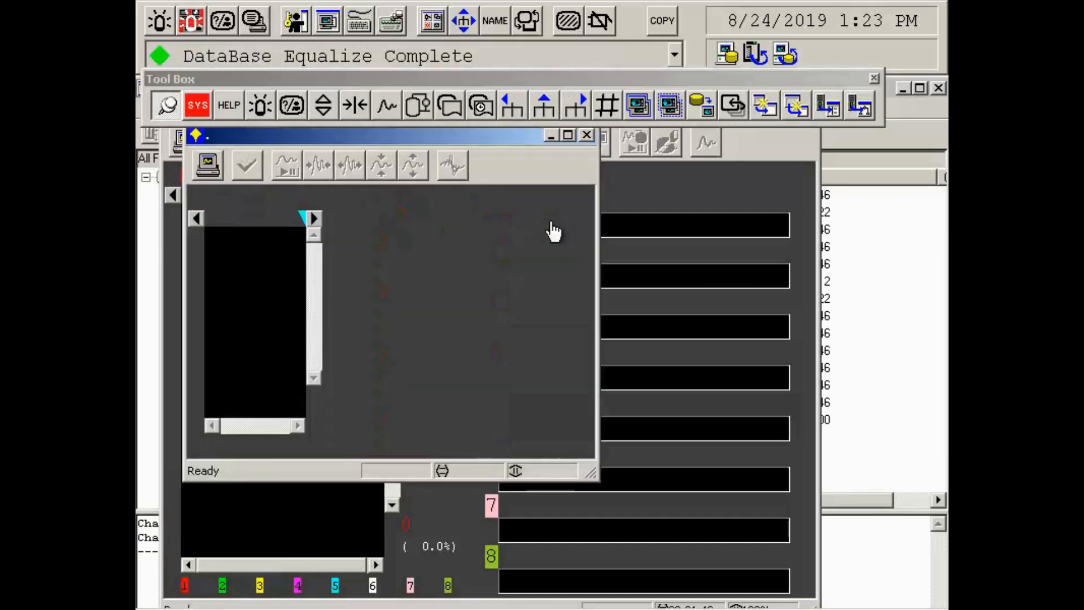
pyautogui.click(587, 135)
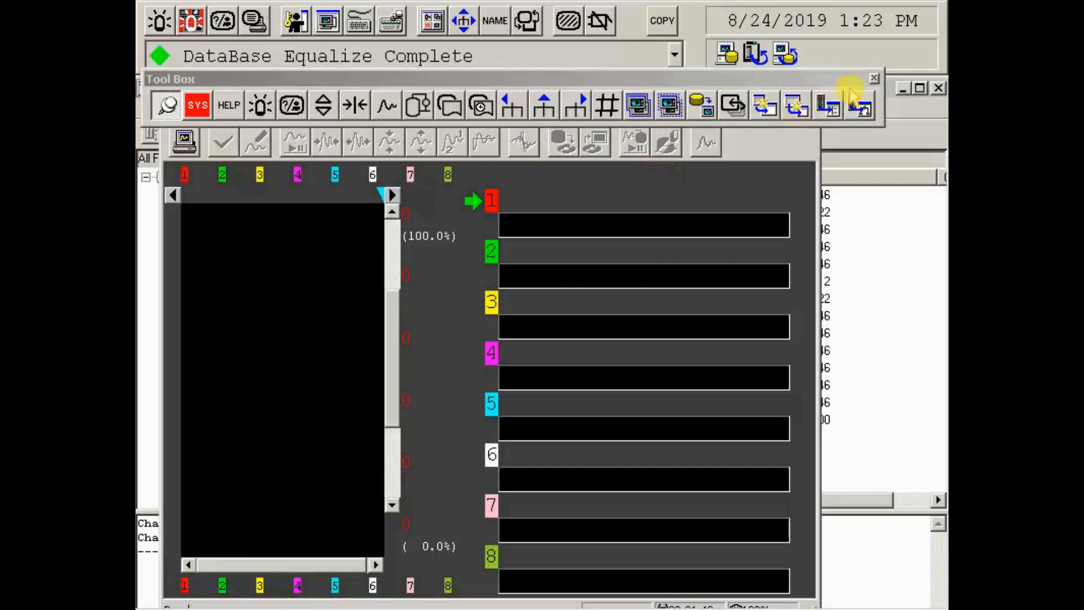
pyautogui.moveTo(830, 80); pyautogui.dragTo(904, 59)
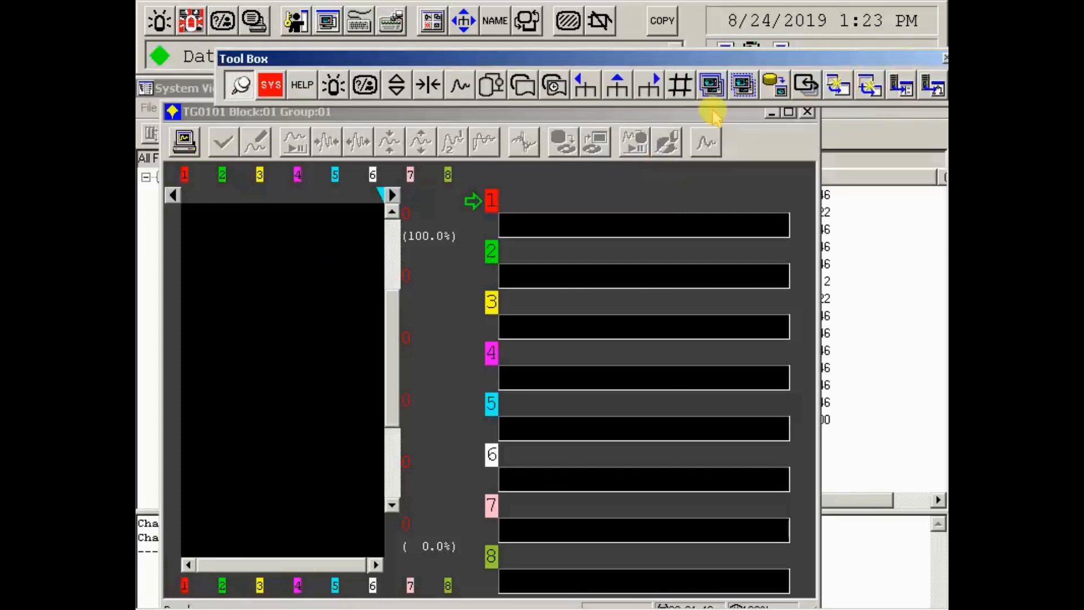
pyautogui.click(807, 111)
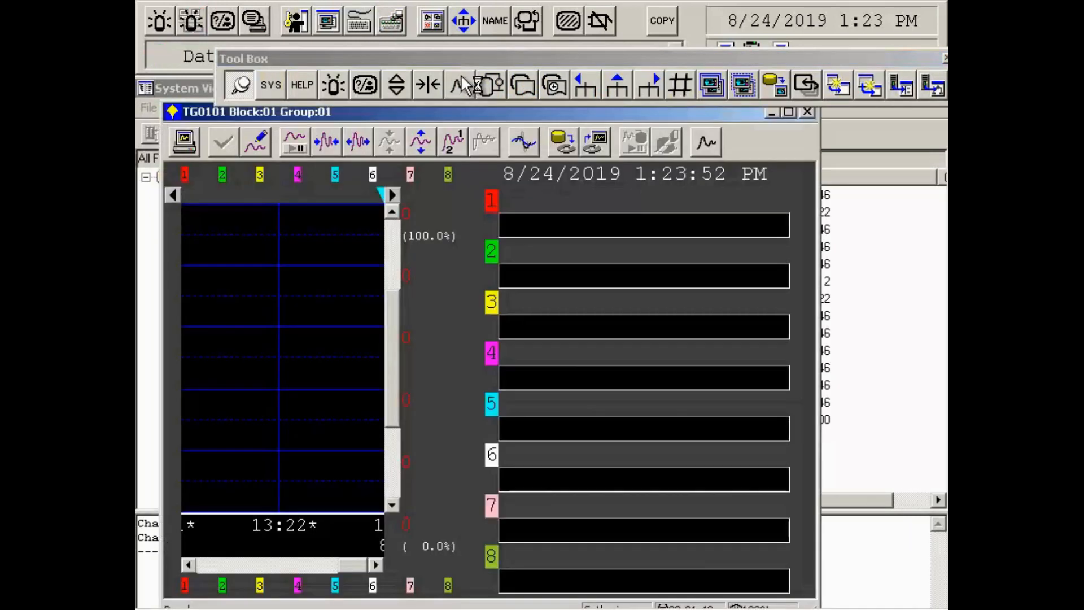
# - Open the pen assignment settings of trend TG0101 and set the block to 2: Rotary 01sec. 0.00:48:00
pyautogui.click(265, 142)
pyautogui.click(434, 222)
pyautogui.click(440, 223)
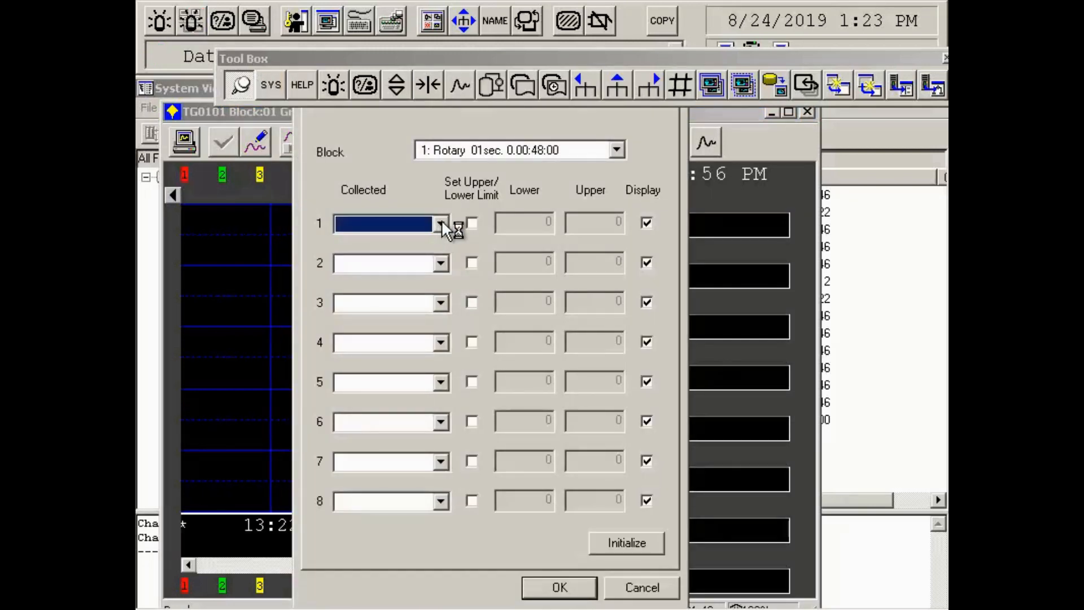
pyautogui.click(441, 223)
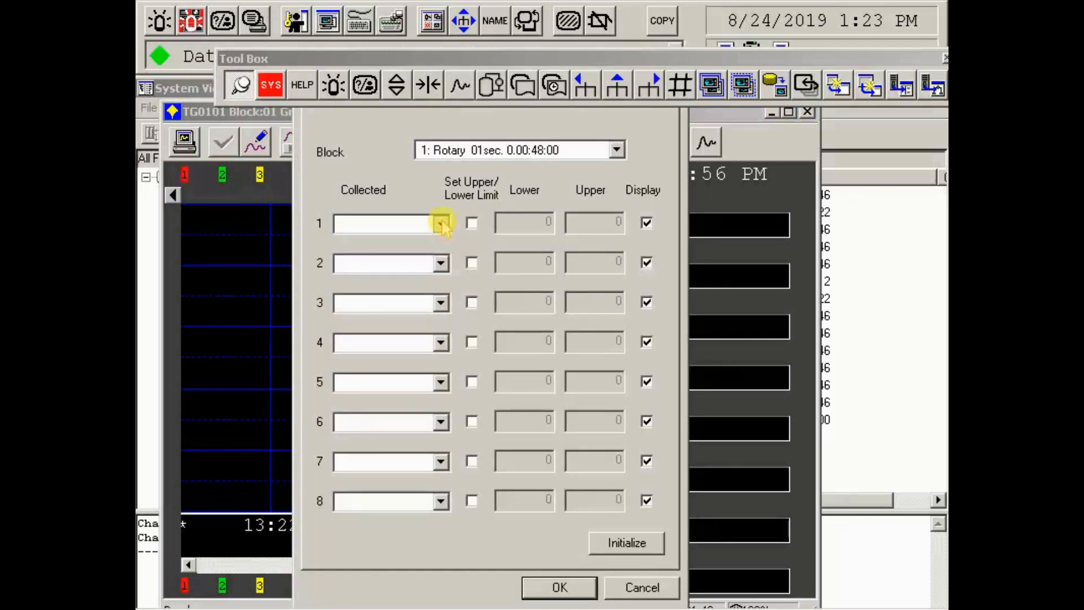
pyautogui.click(618, 150)
pyautogui.click(580, 181)
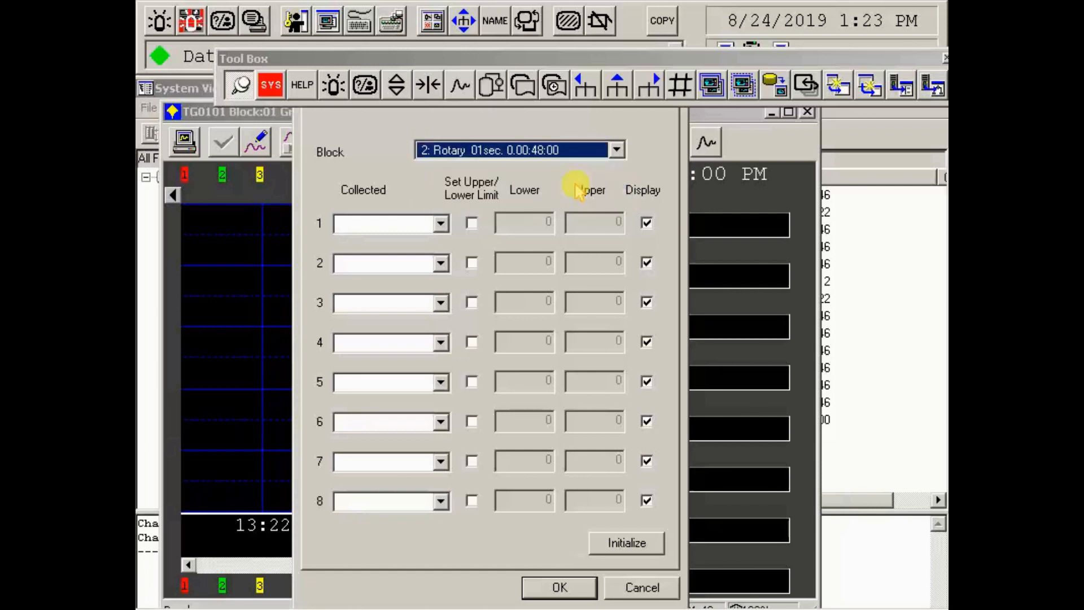
# - Look through the available trend blocks up to block 9 and return to block 2
pyautogui.press('Down')
pyautogui.press('Down')
pyautogui.press('Down')
pyautogui.press('Down')
pyautogui.press('Down')
pyautogui.press('Down')
pyautogui.press('Down')
pyautogui.press('Down')
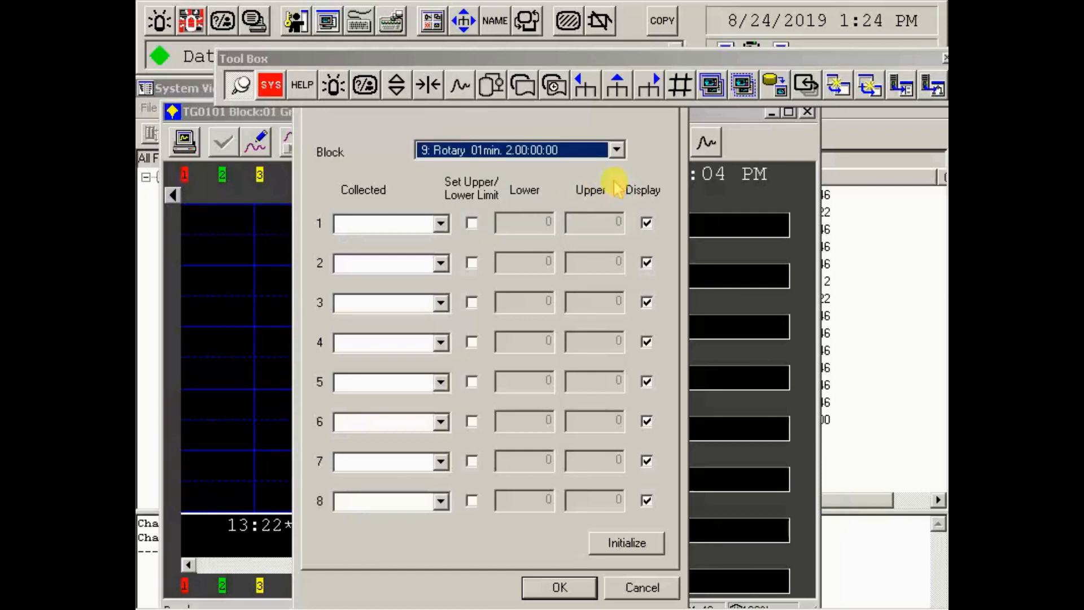
pyautogui.scroll(7, 615, 182)
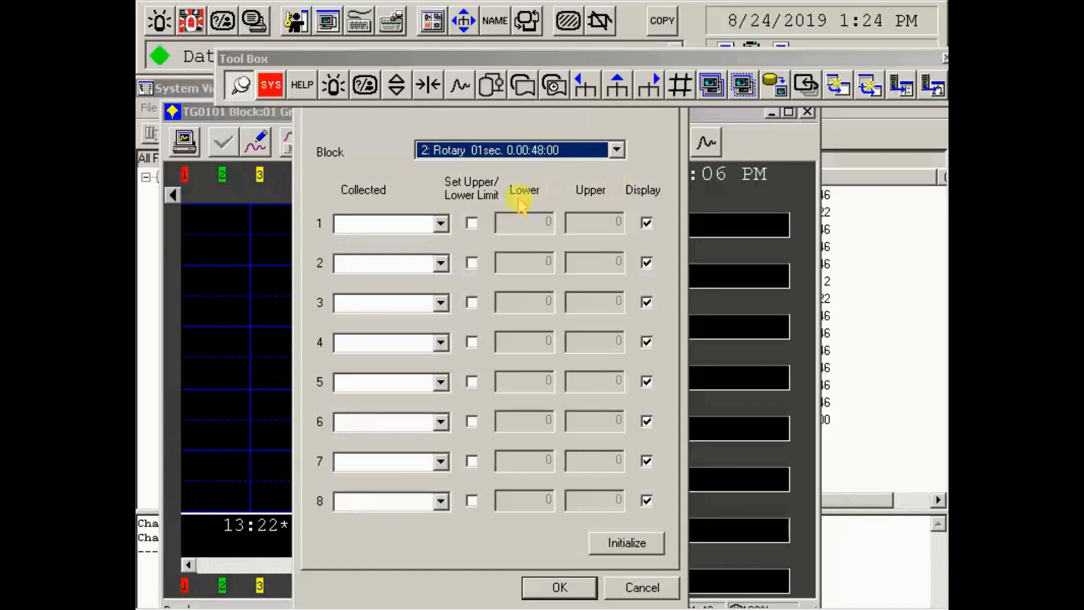
# - Assign TCV5001.PV to pen 1 and enable its display limits, with an upper limit of 100
pyautogui.click(441, 224)
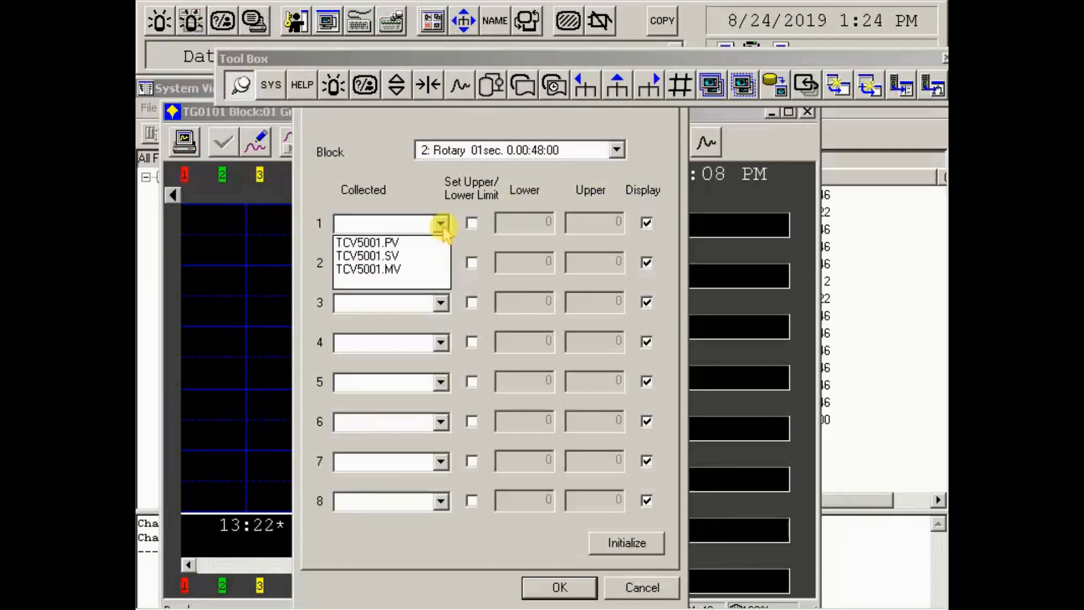
pyautogui.click(424, 243)
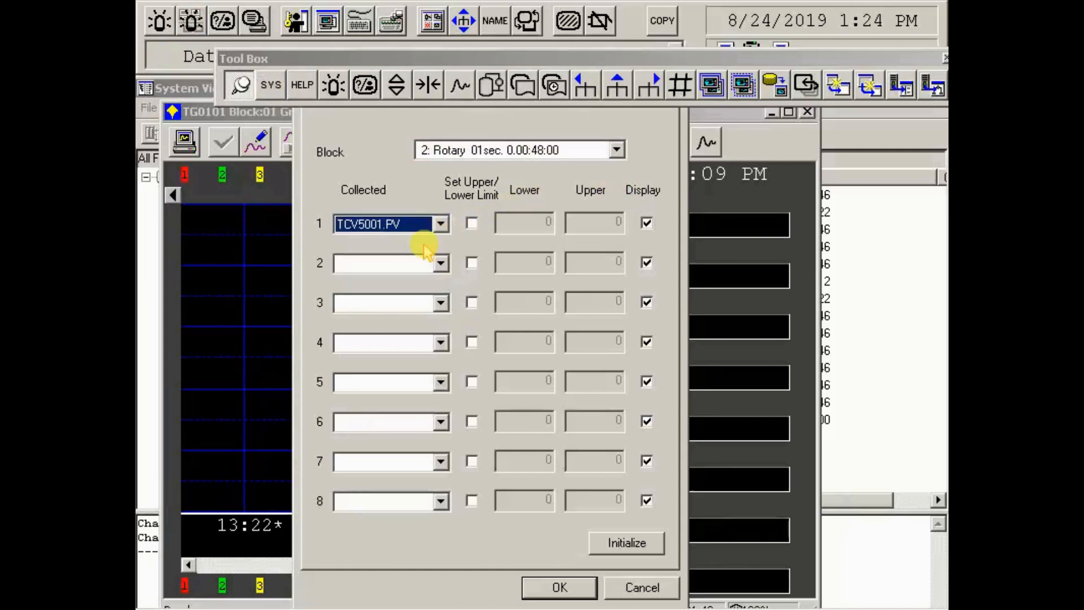
pyautogui.click(472, 223)
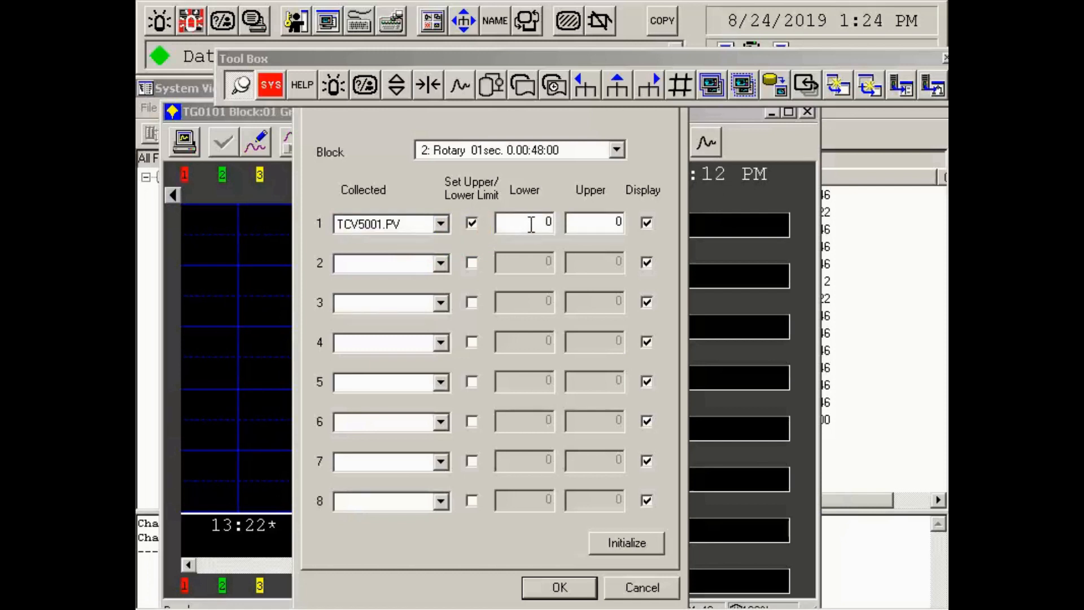
pyautogui.doubleClick(567, 222)
pyautogui.write('1')
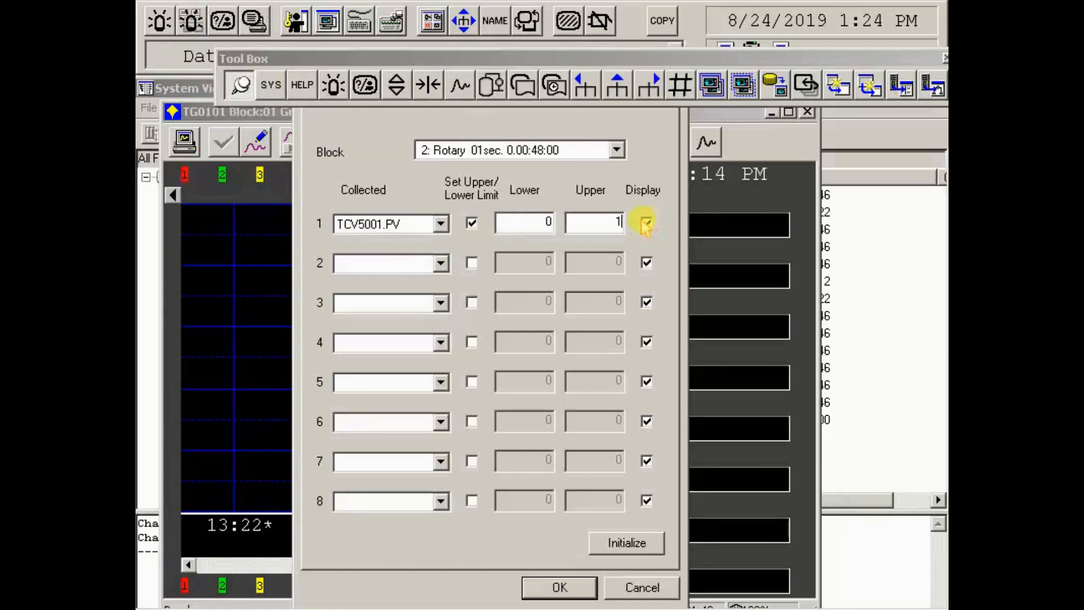
pyautogui.write('00')
# - Assign TCV5001.SV to pen 2 and enable its display limits, with an upper limit of 100
pyautogui.click(440, 263)
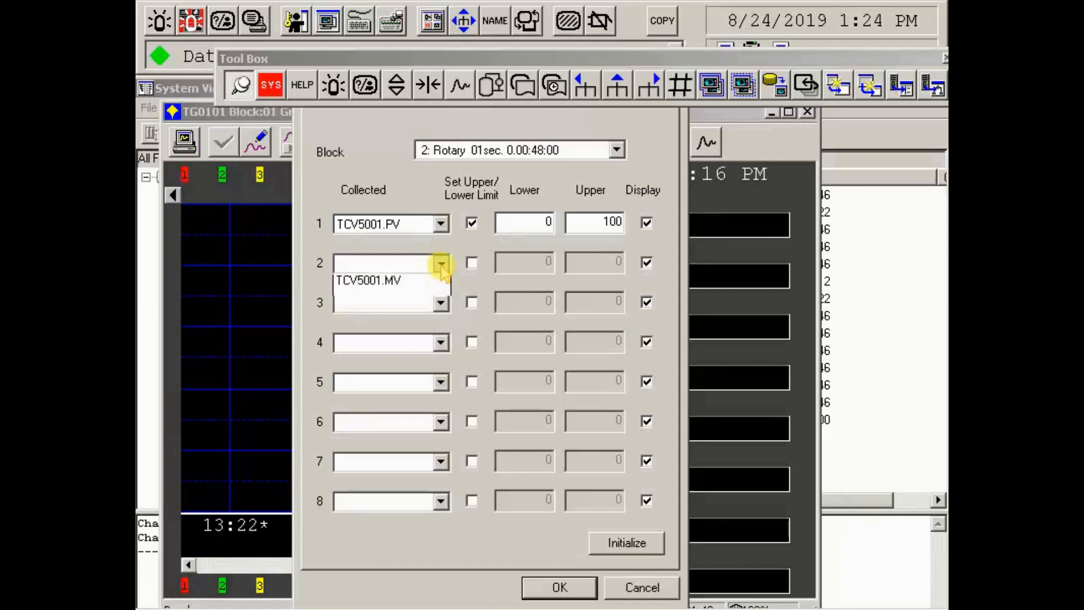
pyautogui.click(421, 295)
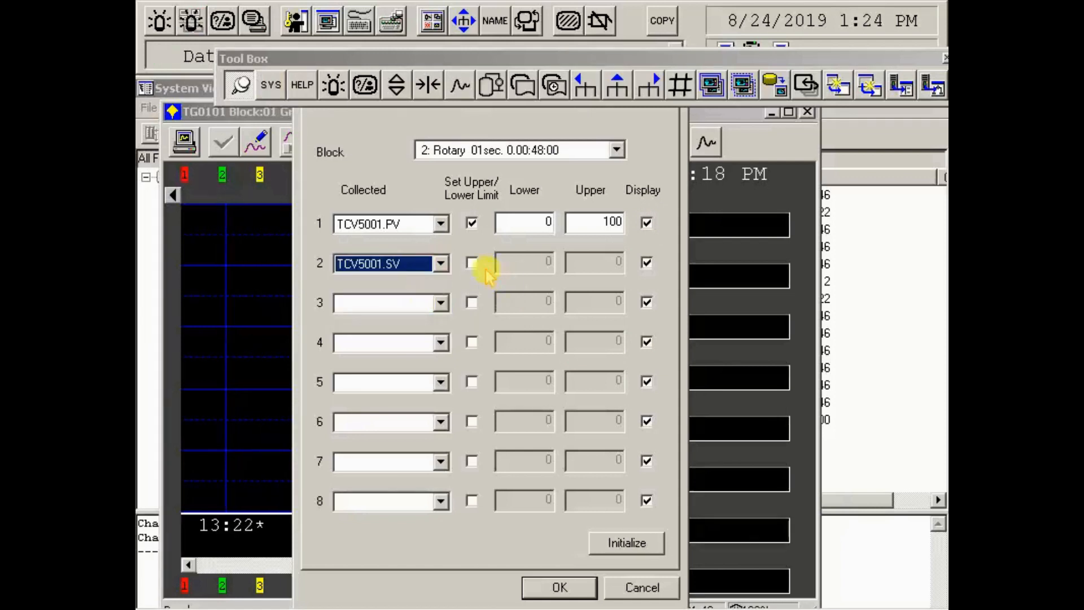
pyautogui.click(474, 264)
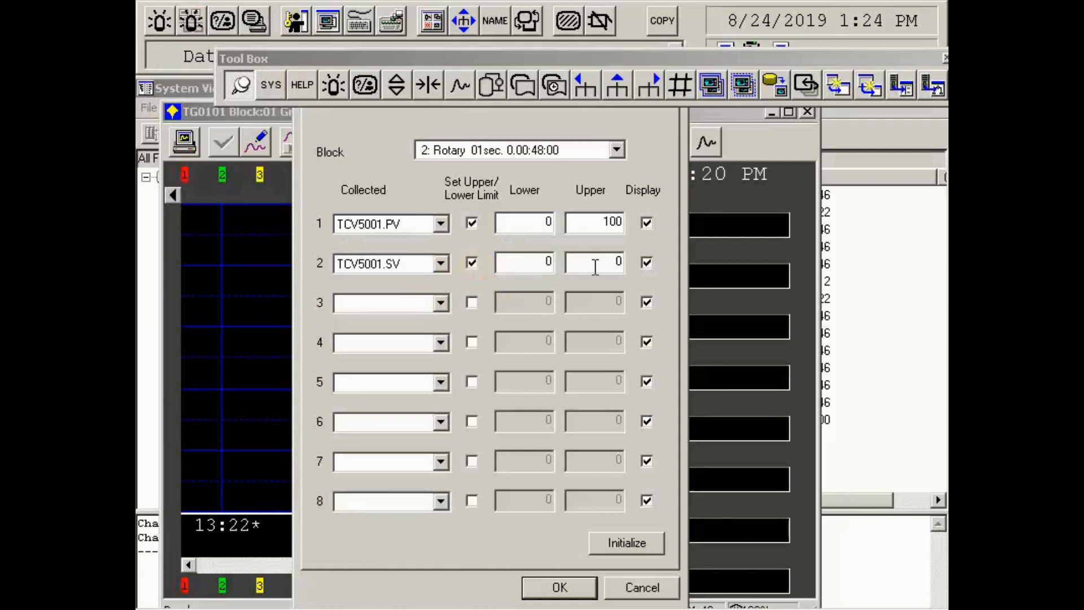
pyautogui.doubleClick(618, 262)
pyautogui.write('100')
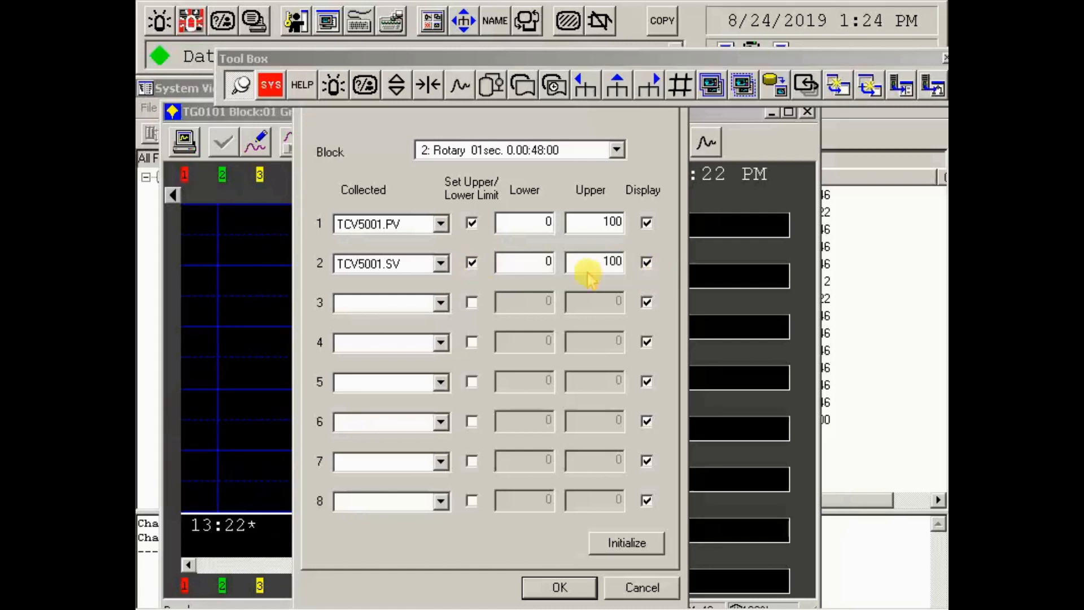
# - Assign TCV5001.MV to pen 3, enable its limits with an upper limit of 100, and confirm the pen assignment
pyautogui.click(441, 304)
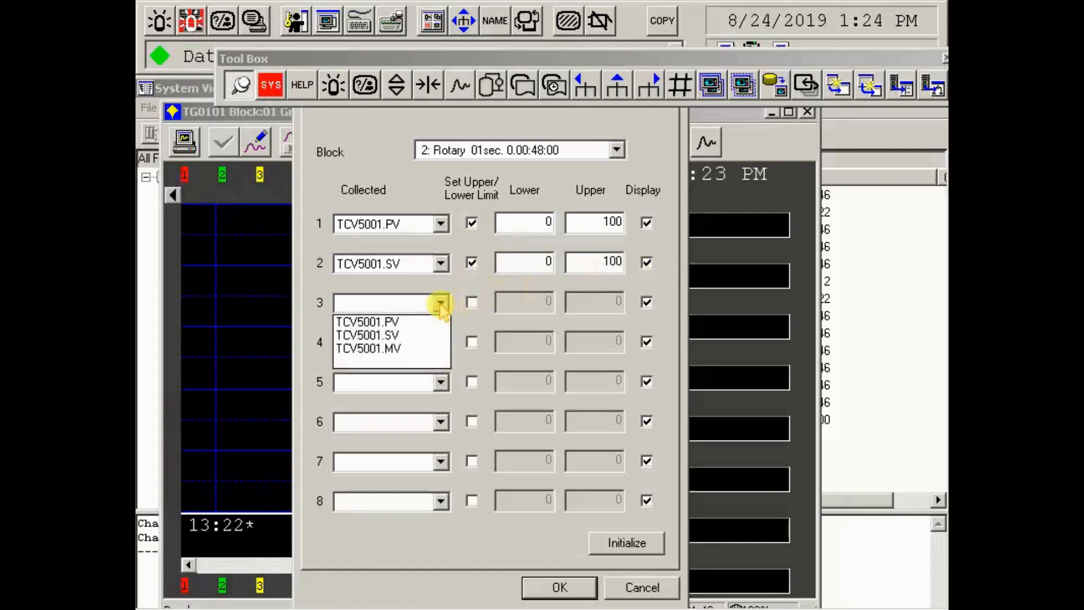
pyautogui.click(411, 349)
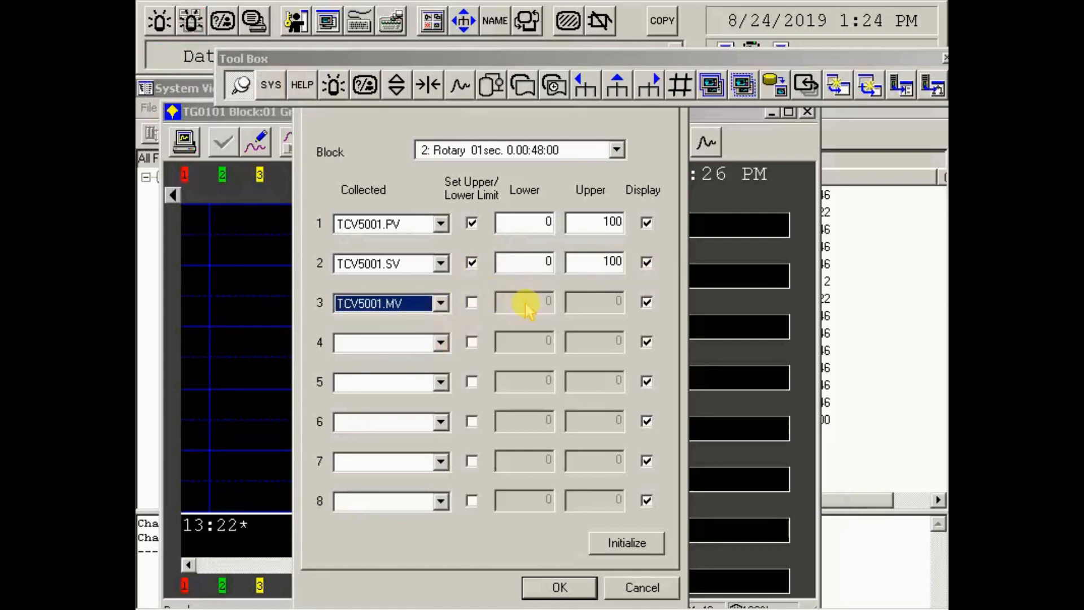
pyautogui.click(472, 302)
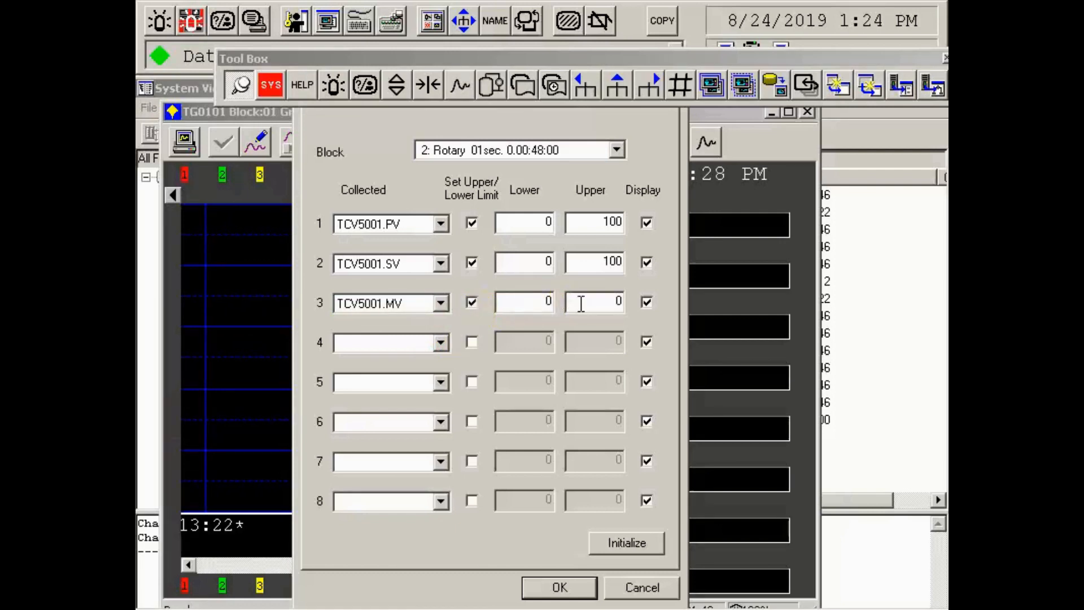
pyautogui.moveTo(581, 303); pyautogui.dragTo(649, 311)
pyautogui.write('100')
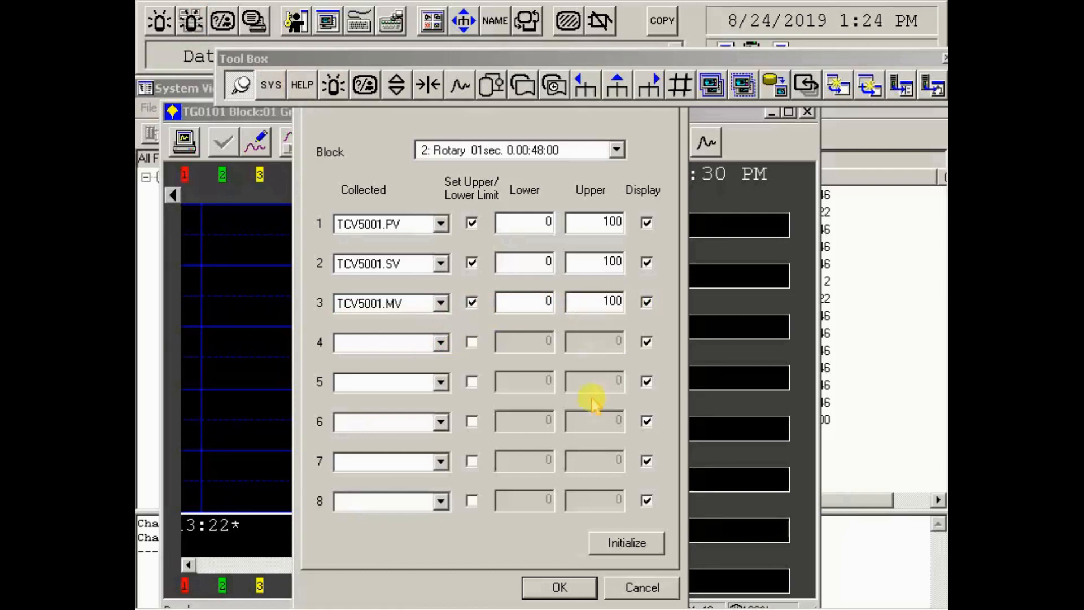
pyautogui.click(569, 590)
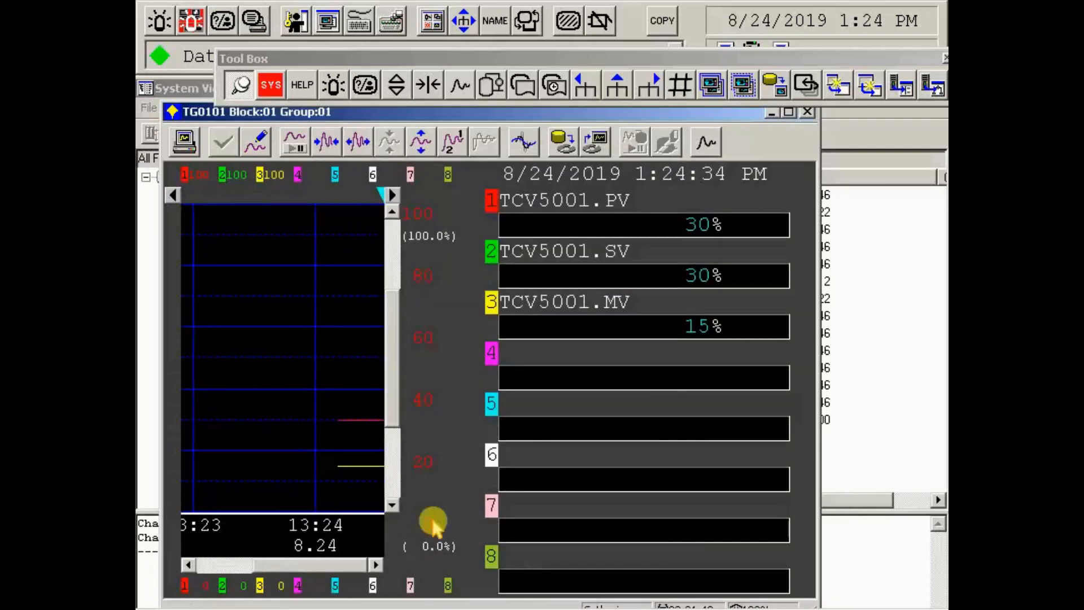
# - Move the TG0101 trend window aside and call up the TCV5001 faceplate next to it
pyautogui.click(393, 503)
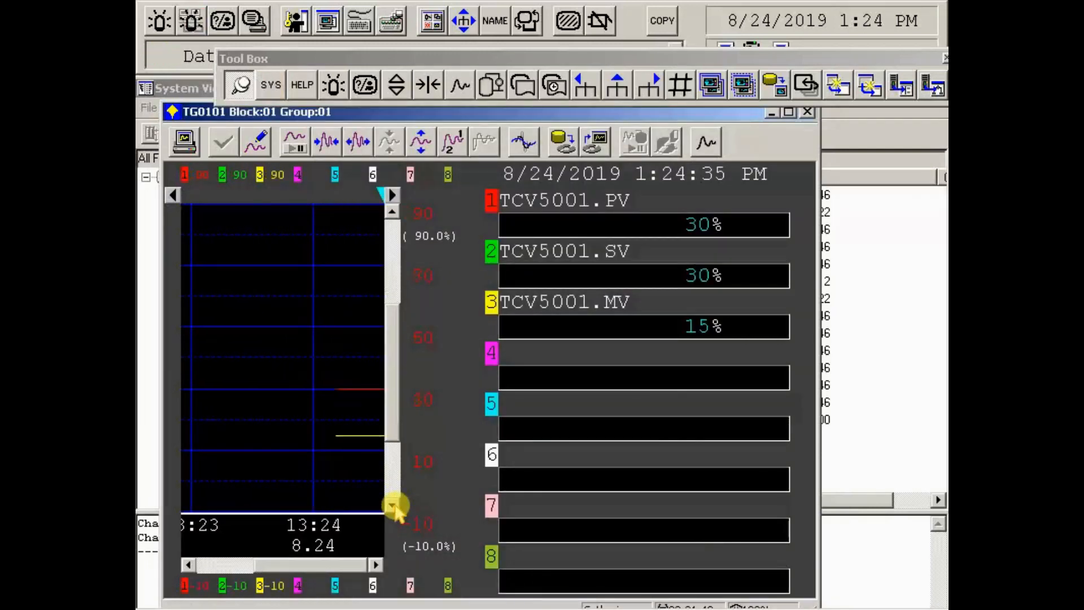
pyautogui.click(394, 503)
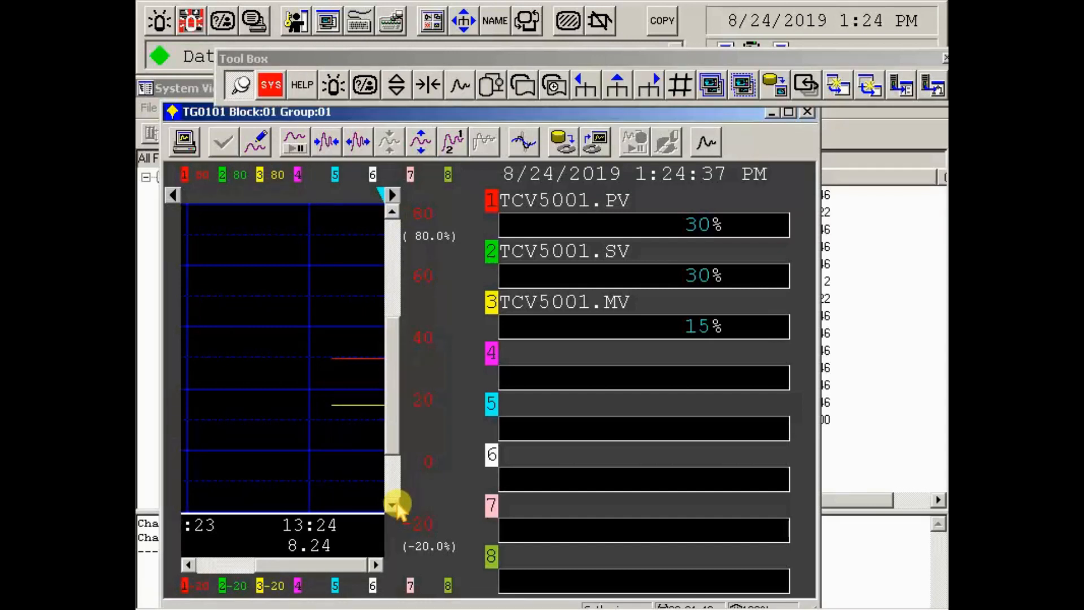
pyautogui.click(395, 504)
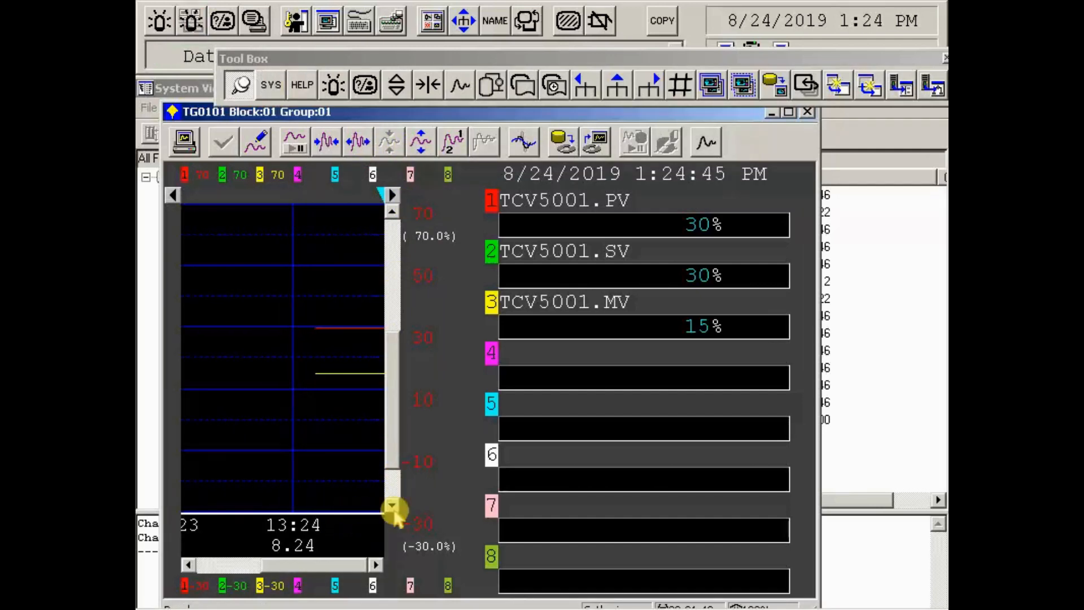
pyautogui.moveTo(726, 116); pyautogui.dragTo(854, 117)
pyautogui.click(511, 22)
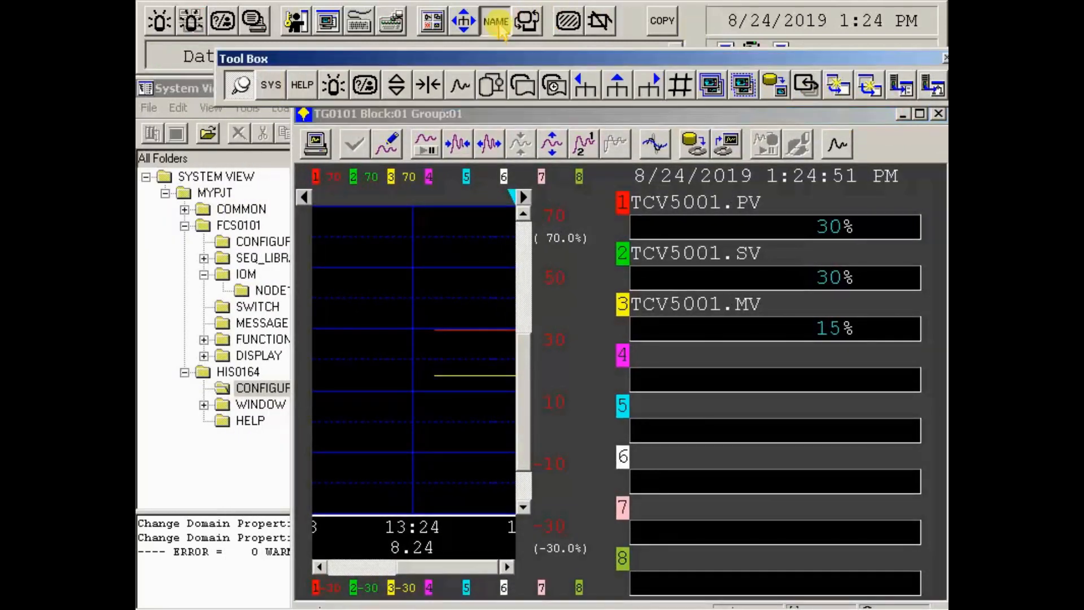
pyautogui.click(761, 116)
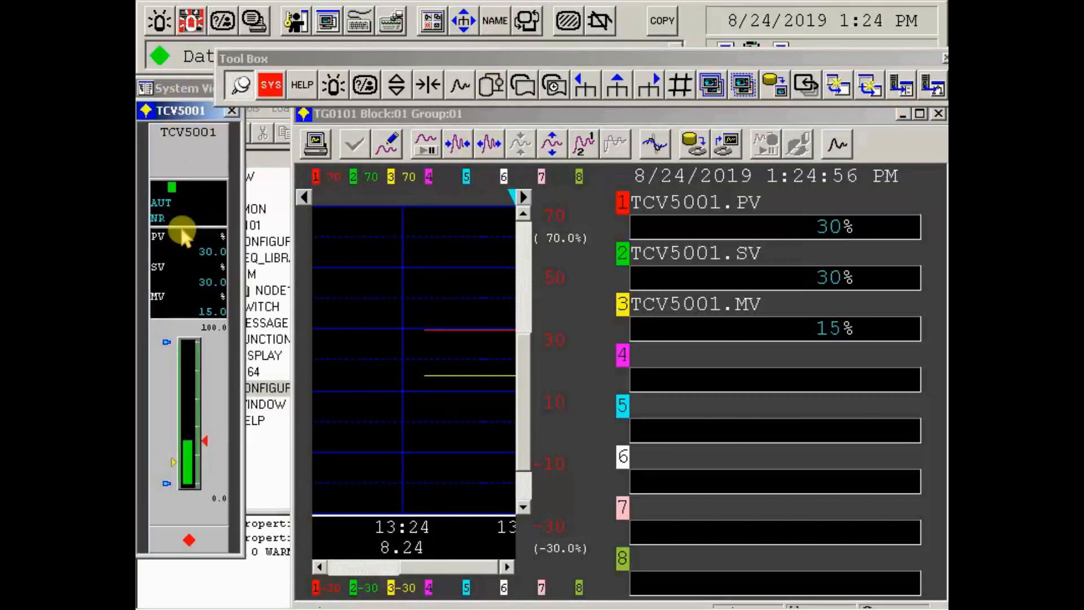
# - Set the SV of TCV5001 to 80 % from its faceplate and close the data entry dialog
pyautogui.click(170, 282)
pyautogui.write('80')
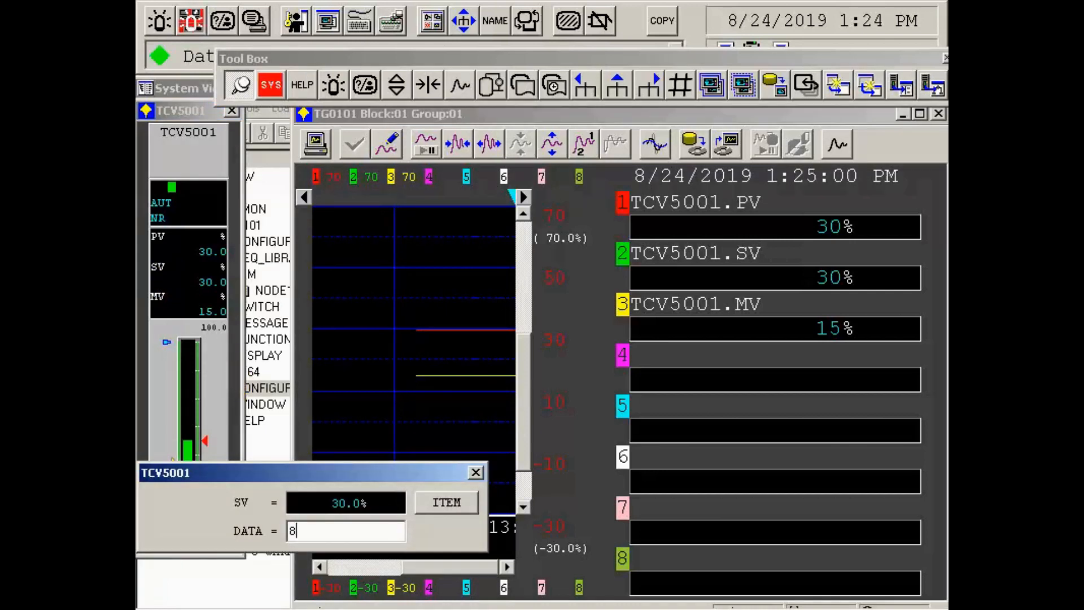
pyautogui.press('Return')
pyautogui.click(476, 474)
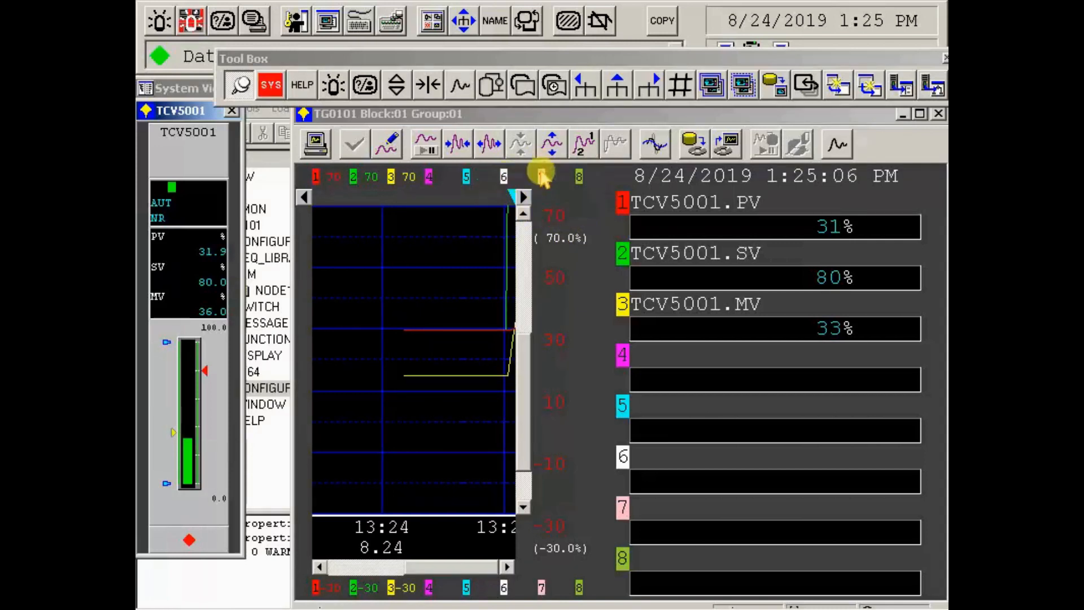
# - Examine the PV, SV and MV response to the setpoint change in the TG0101 trend at different time scales
pyautogui.click(523, 215)
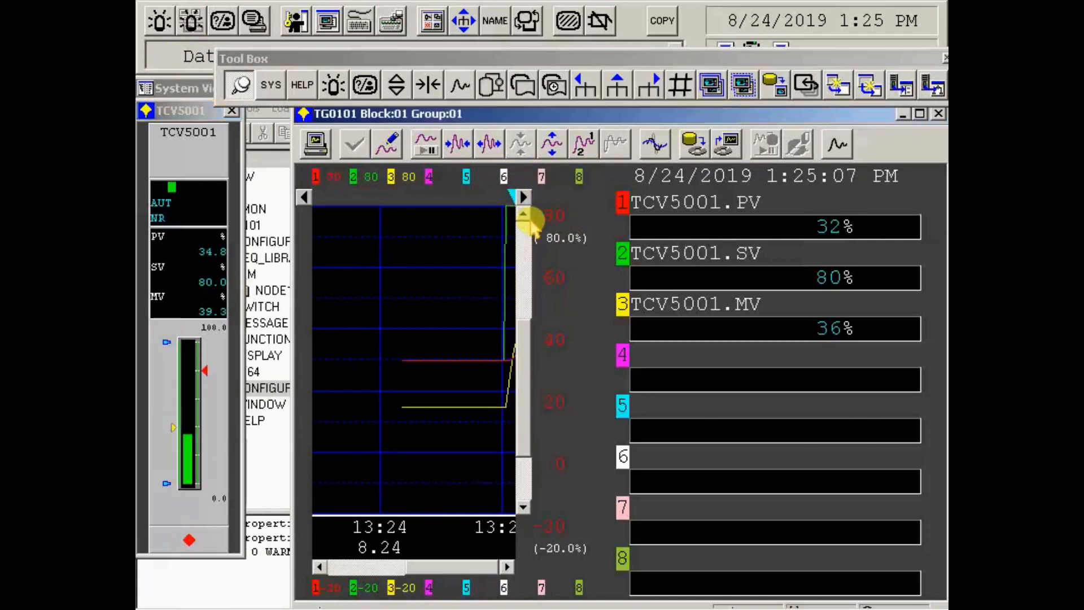
pyautogui.click(524, 216)
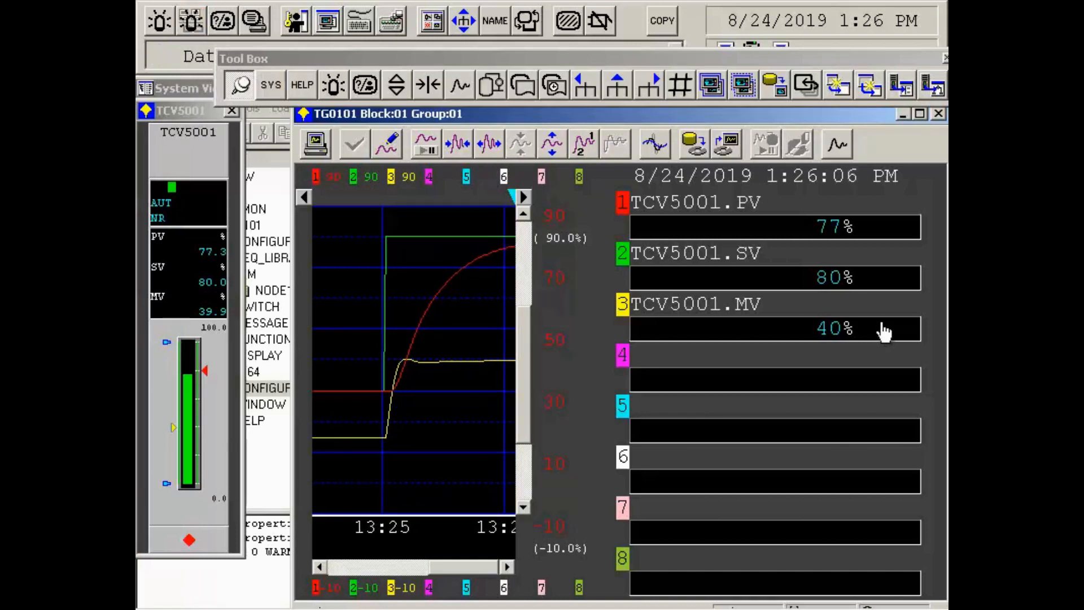
pyautogui.click(459, 146)
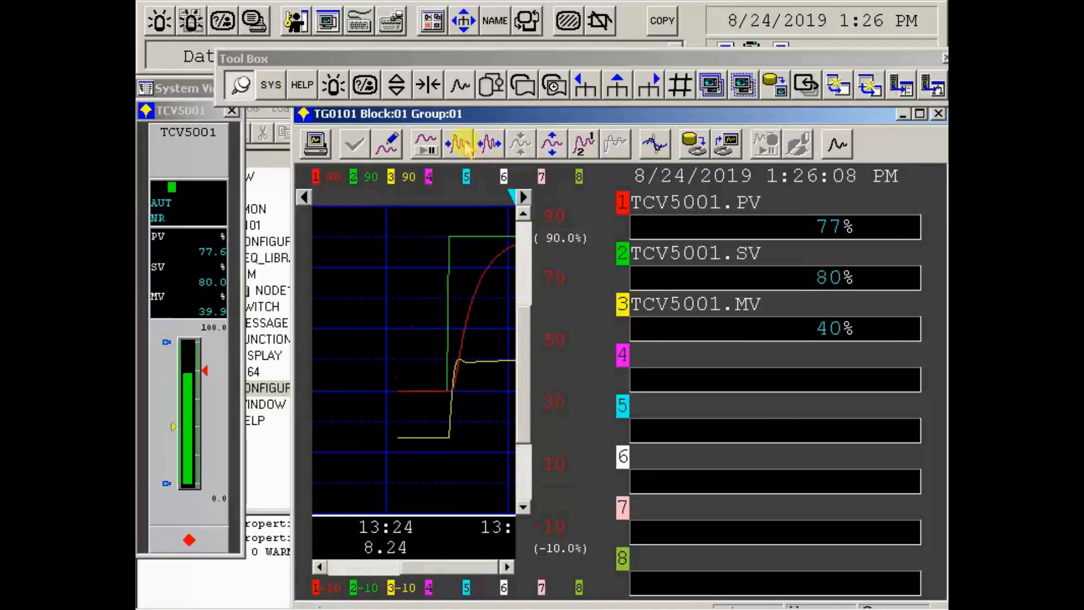
pyautogui.click(495, 149)
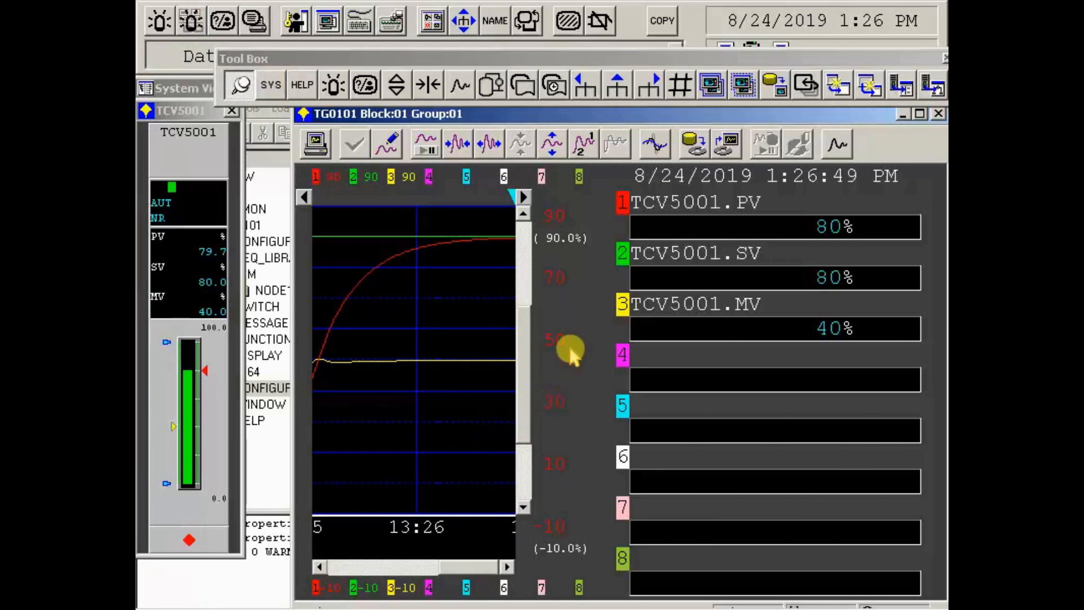
pyautogui.click(458, 146)
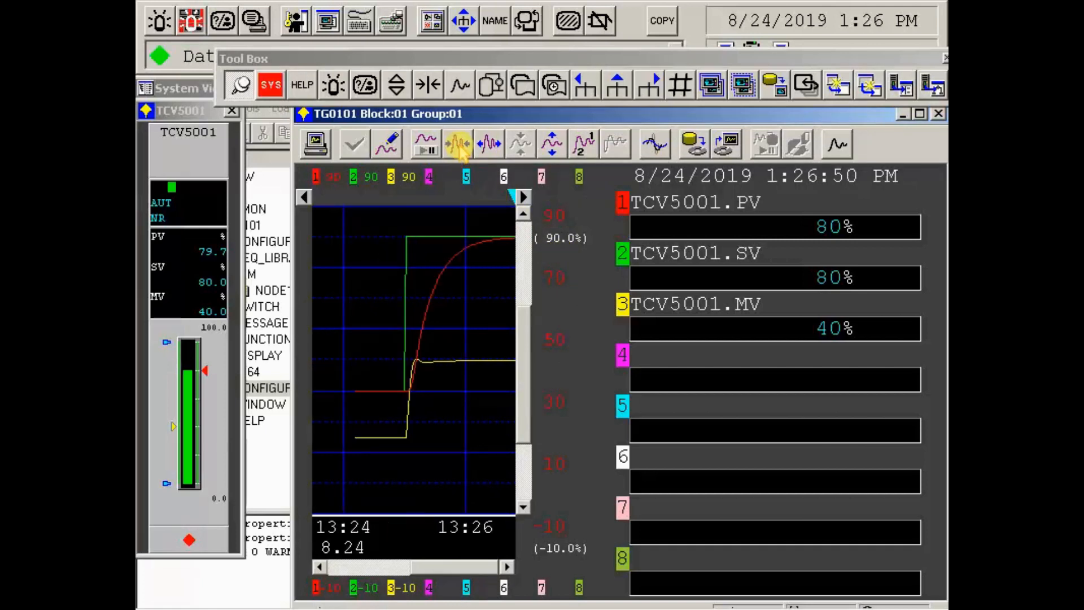
# - Set the SV of TCV5001 to 50 %, close the data entry dialog and enlarge the trend's time axis
pyautogui.click(194, 276)
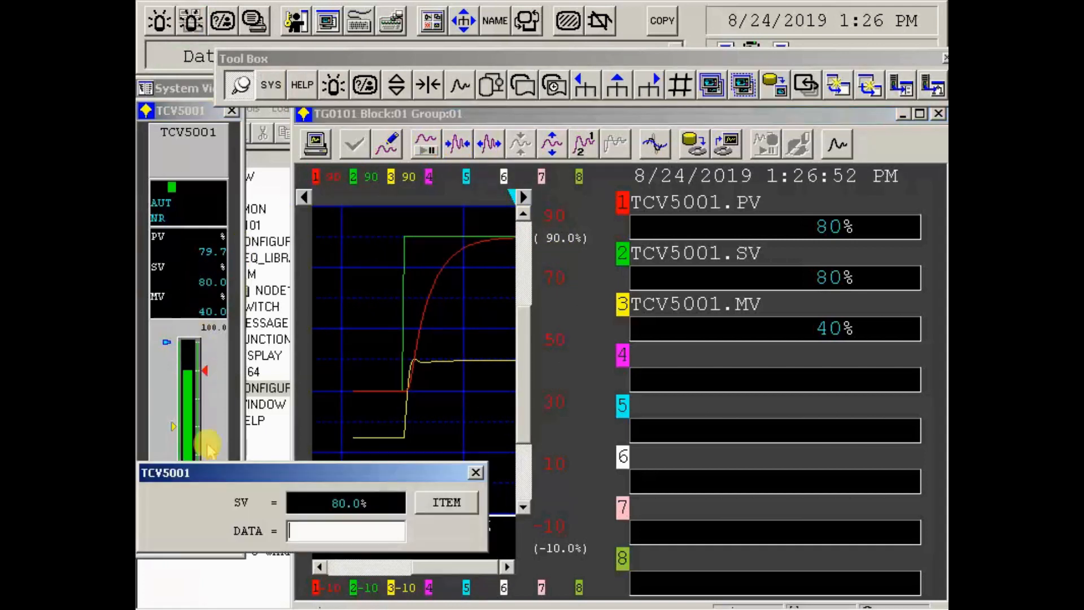
pyautogui.write('5')
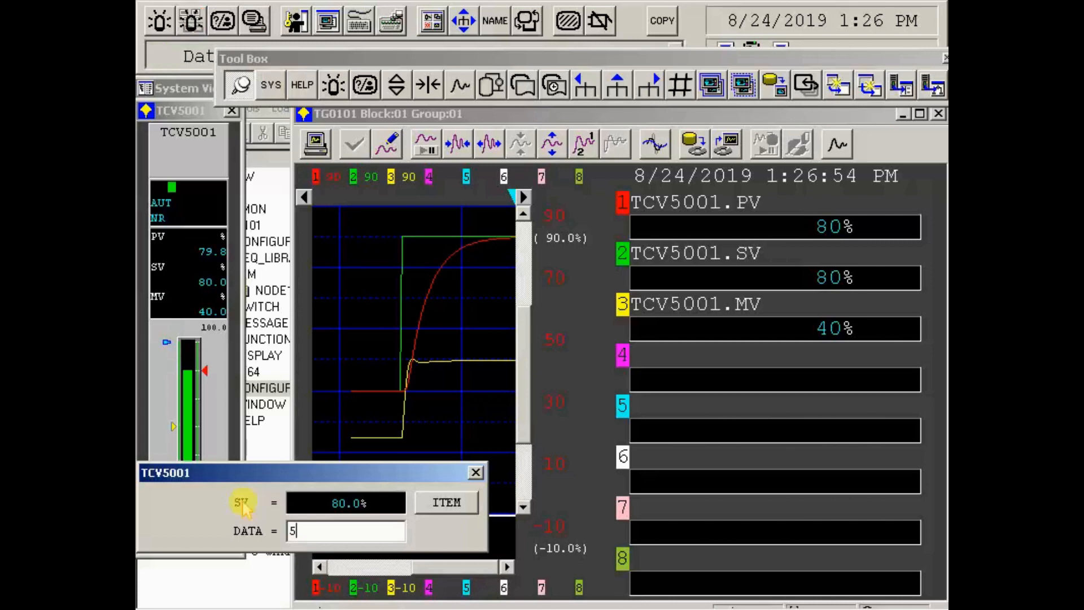
pyautogui.write('0')
pyautogui.press('Return')
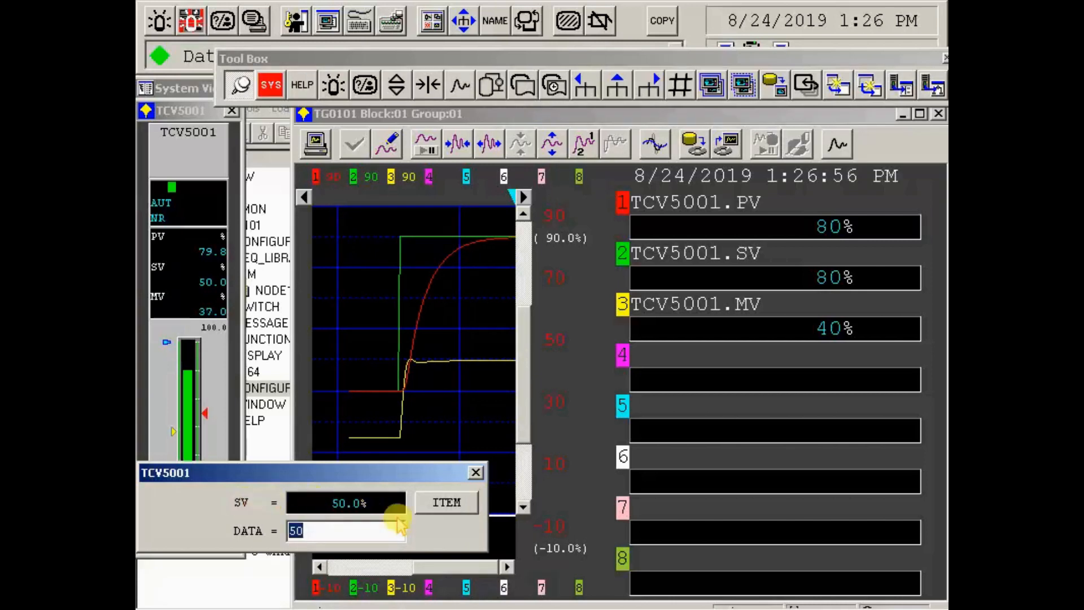
pyautogui.click(476, 473)
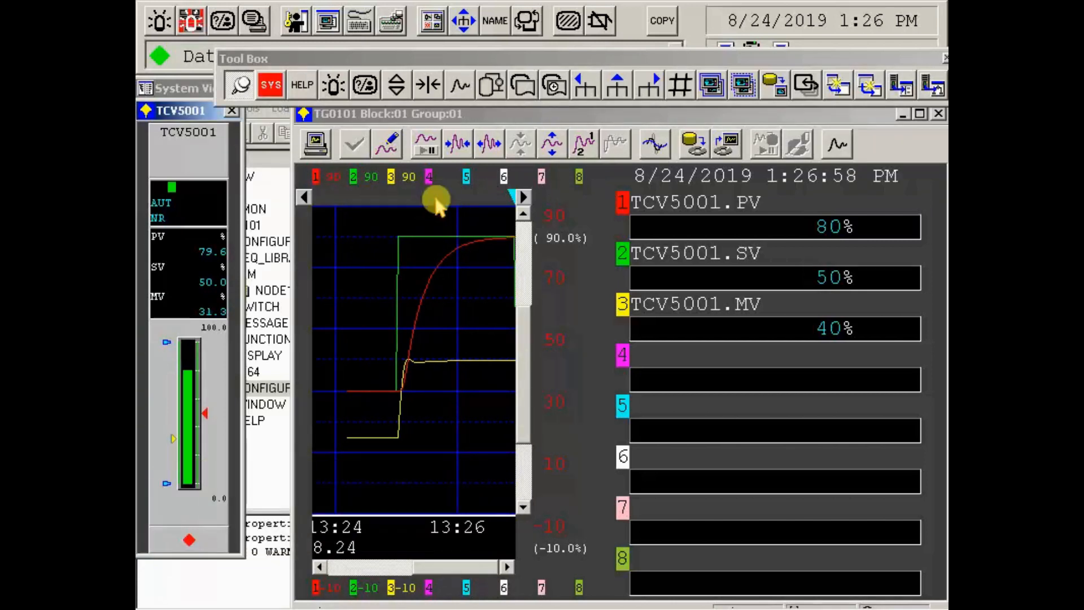
pyautogui.click(489, 145)
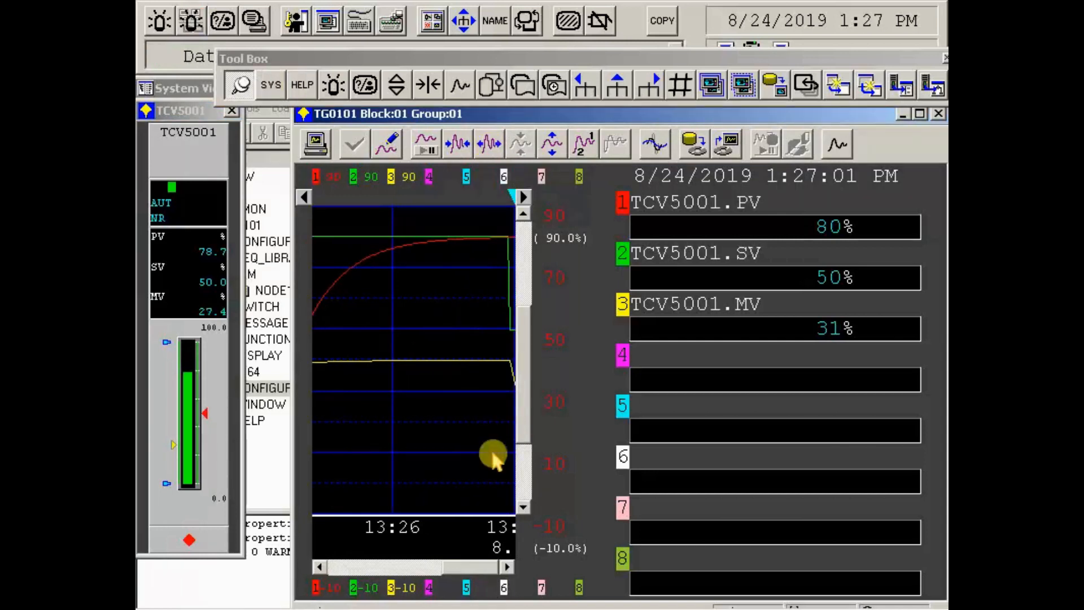